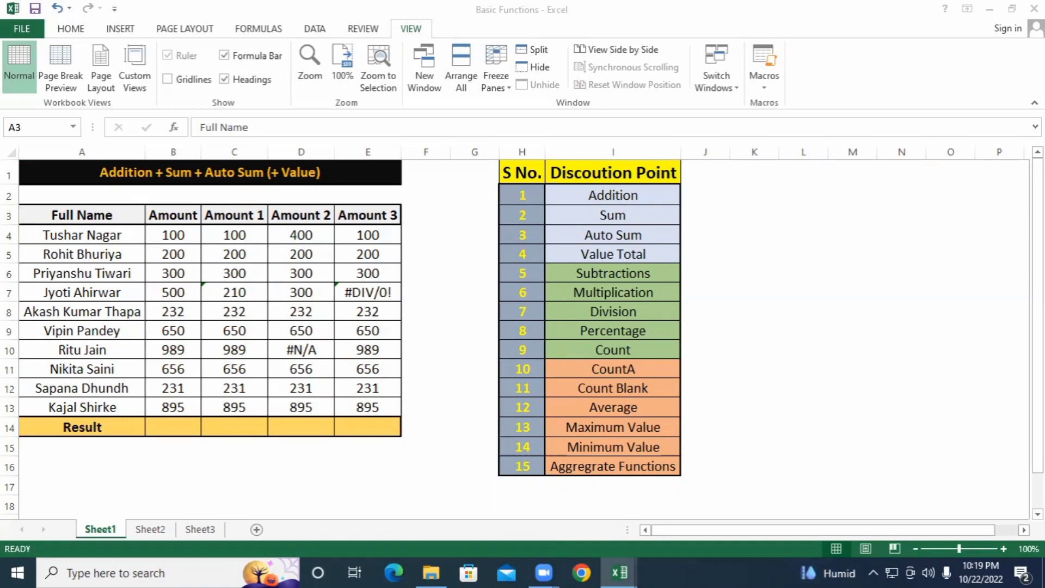
Step: Review the Full Name and Amount columns, from the headers down through the values in B4:B13
click(177, 220)
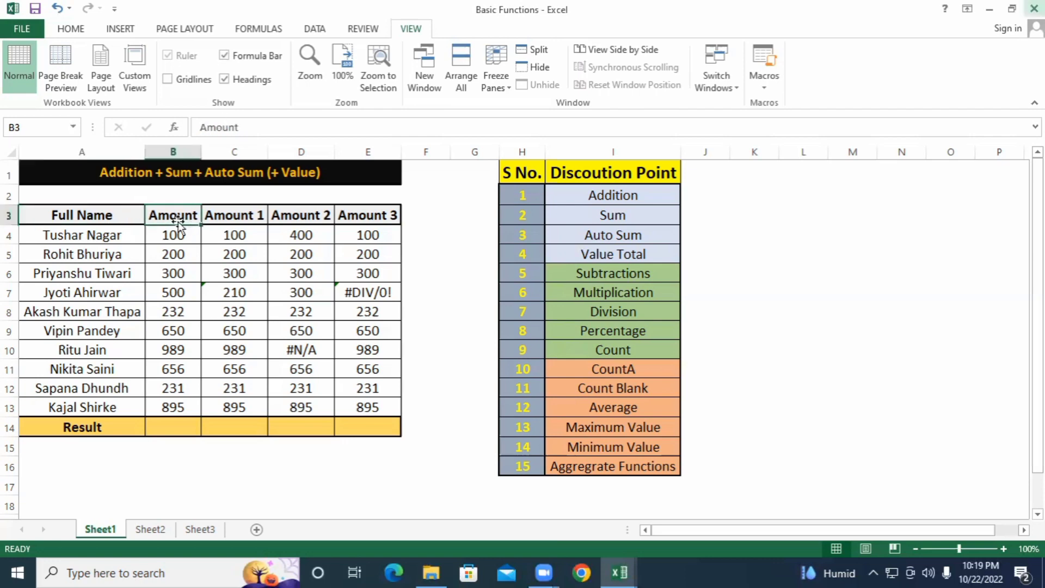
click(174, 268)
click(78, 217)
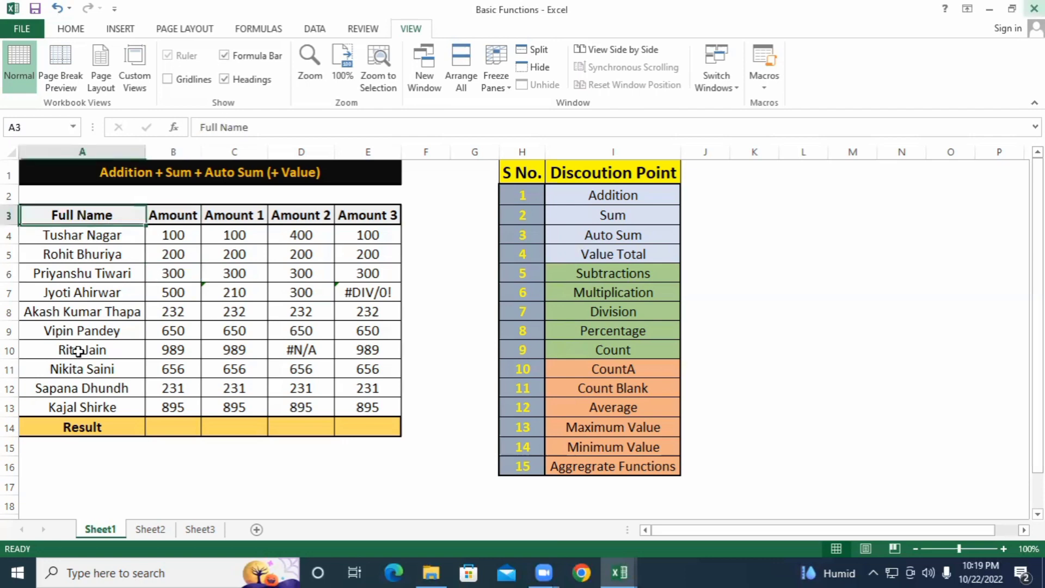
key(ctrl+shift+Down)
click(178, 219)
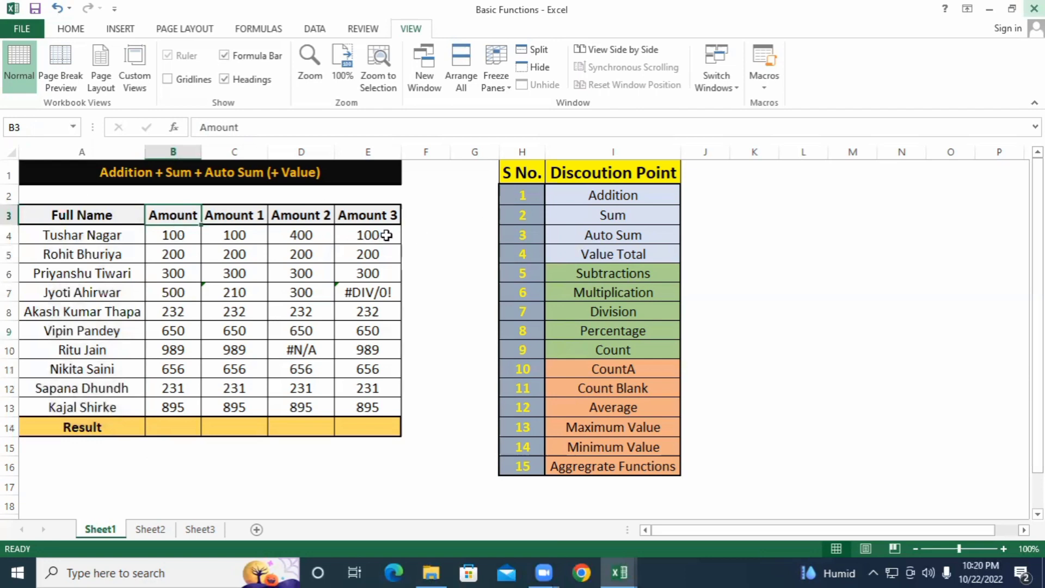
key(Down)
key(ctrl+Down)
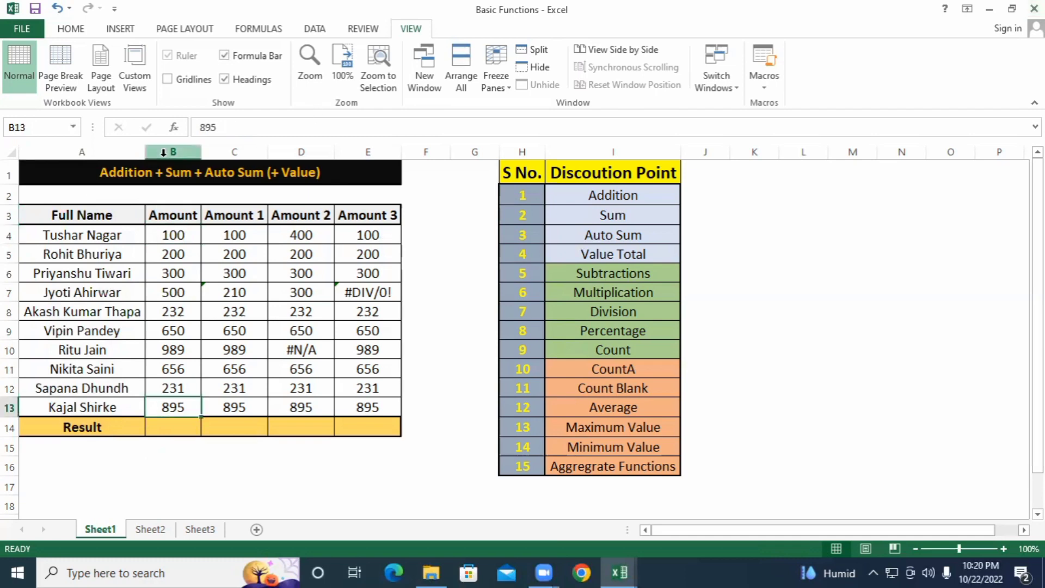
drag(158, 234, 165, 404)
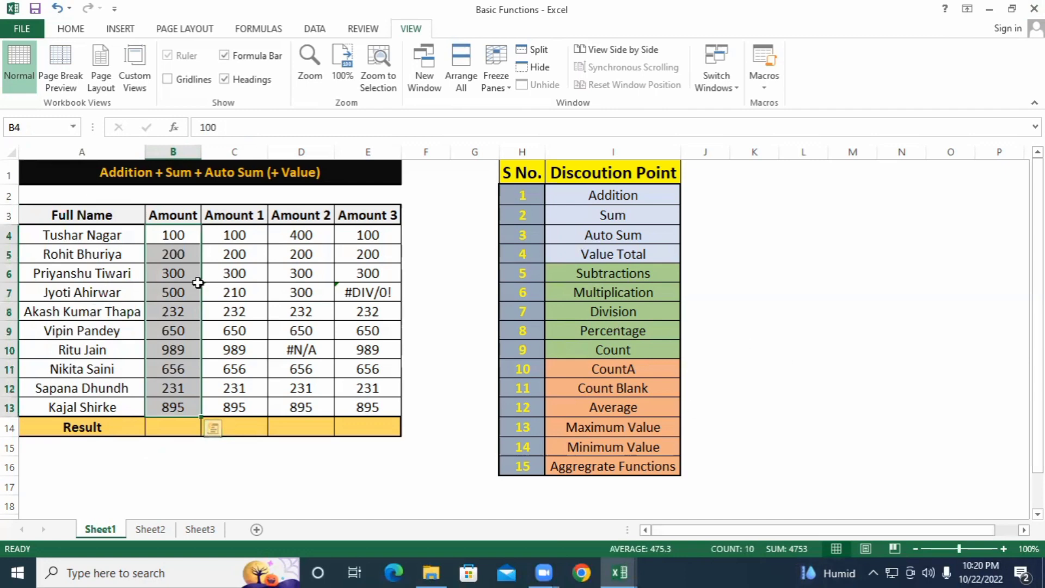
Step: Total the Amount column in result cell B14 with the formula =SUM(B4:B13)
click(172, 429)
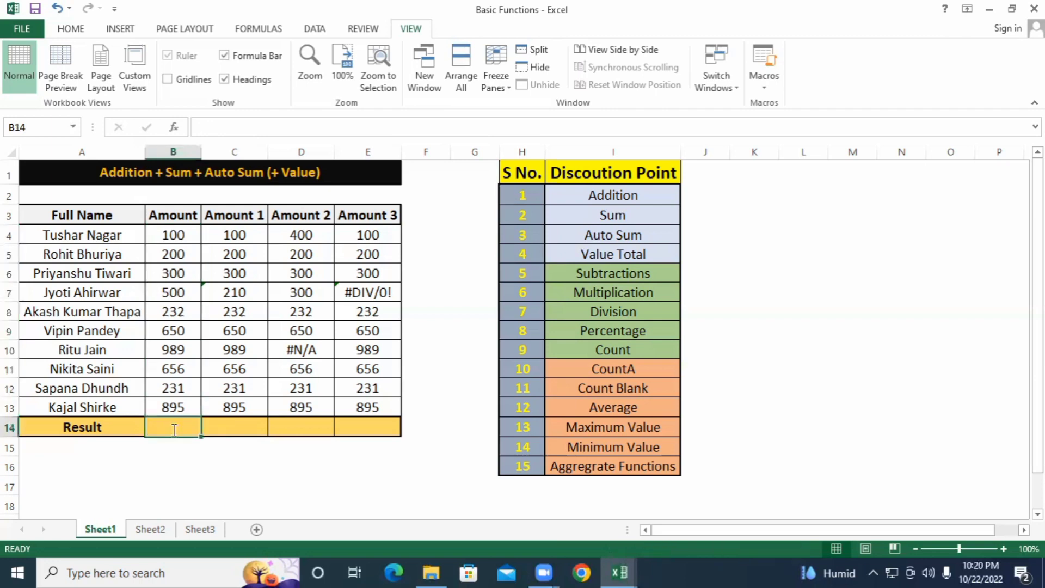
text(=sum)
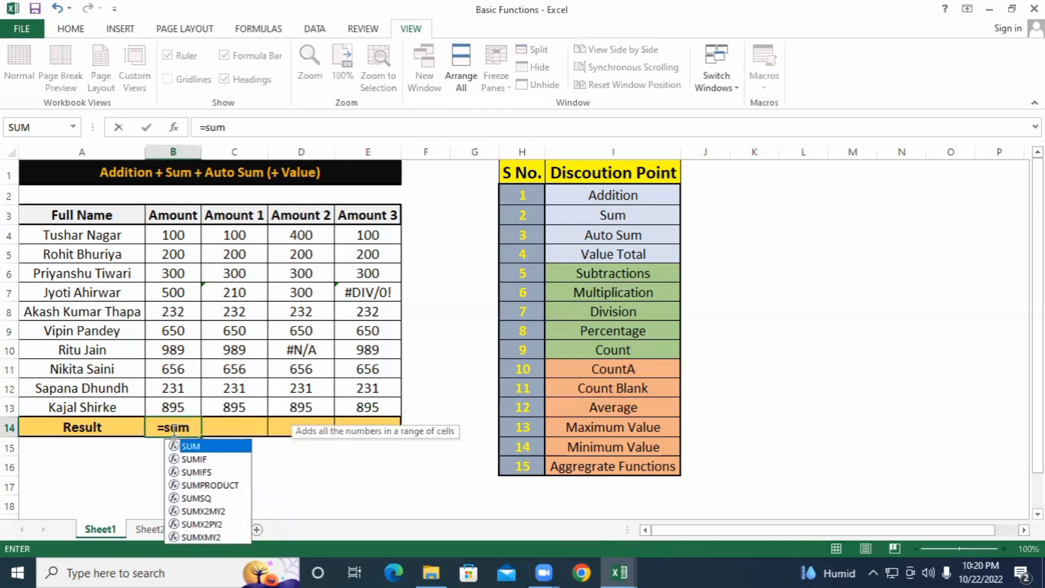
key(Tab)
key(Up)
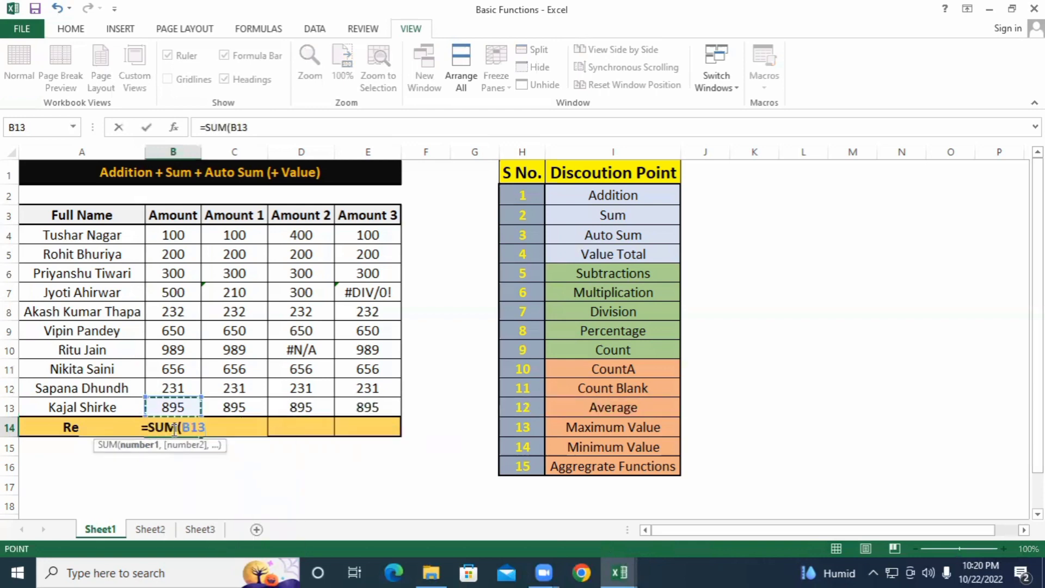
key(shift+Up)
key(shift+Up)
key(shift+Up)
key(shift+Up)
key(shift+Up)
key(shift+Up)
key(shift+Up)
key(shift+Up)
key(shift+Up)
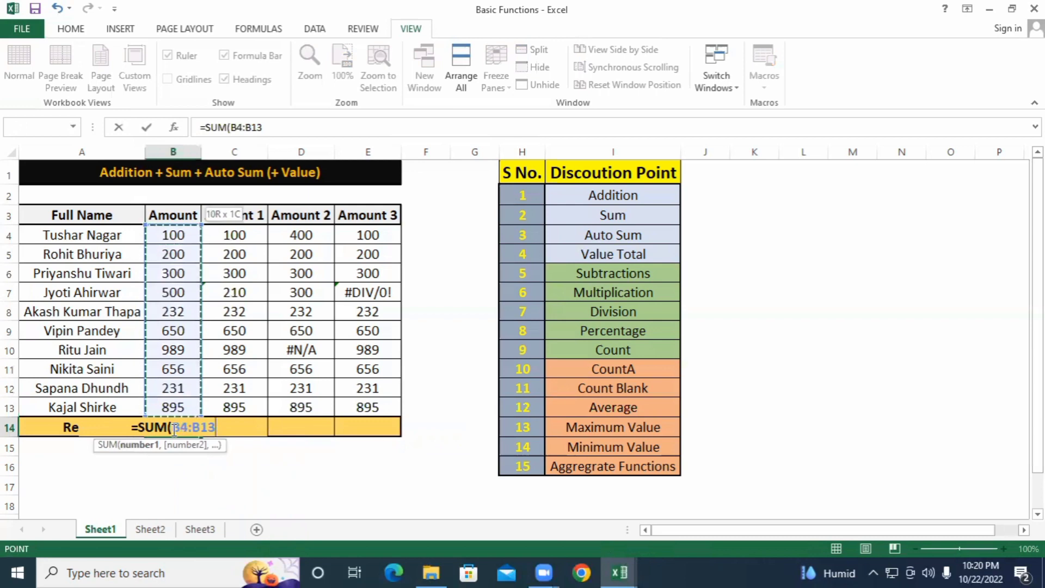
text())
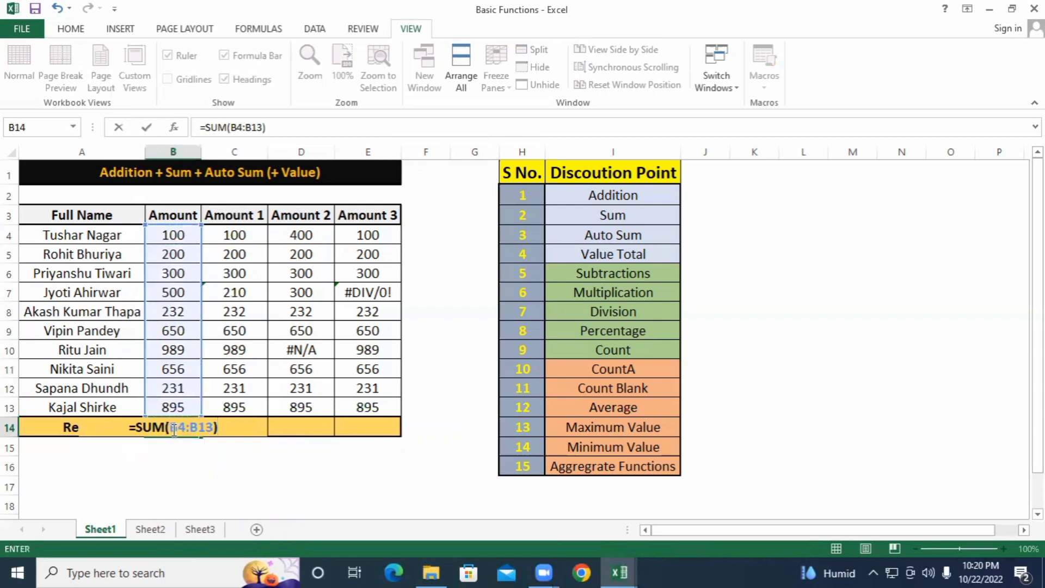
key(Return)
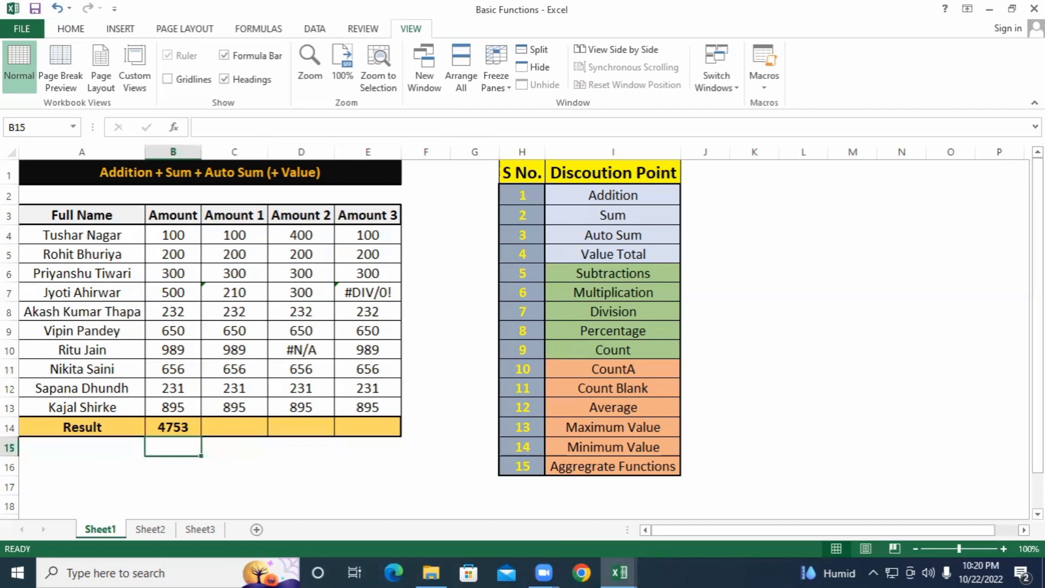
Step: Copy the SUM formula from B14 across the Result row through E14
key(Up)
key(ctrl+c)
key(shift+Right)
key(shift+Right)
key(shift+Right)
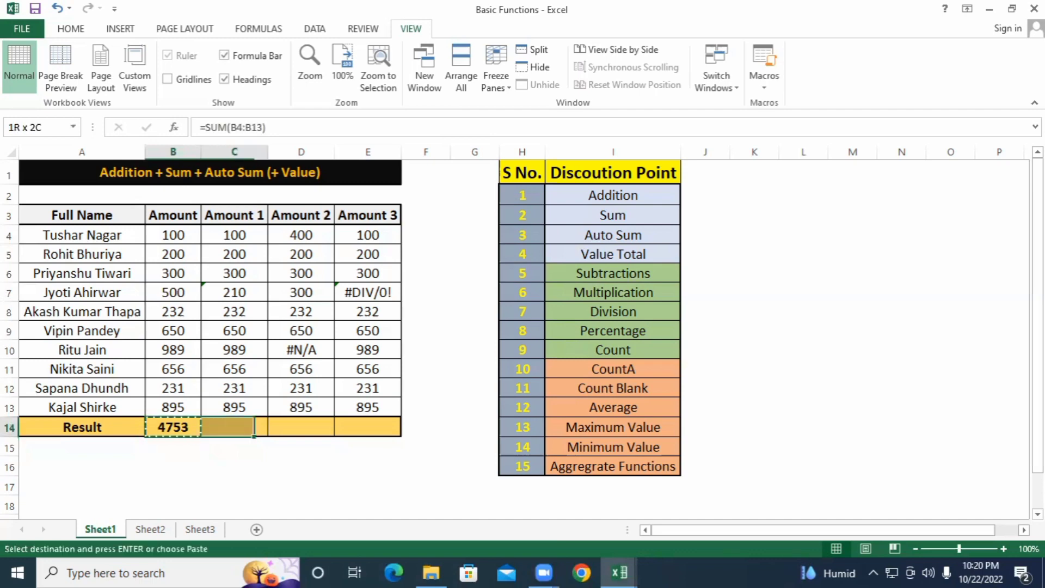
key(ctrl+v)
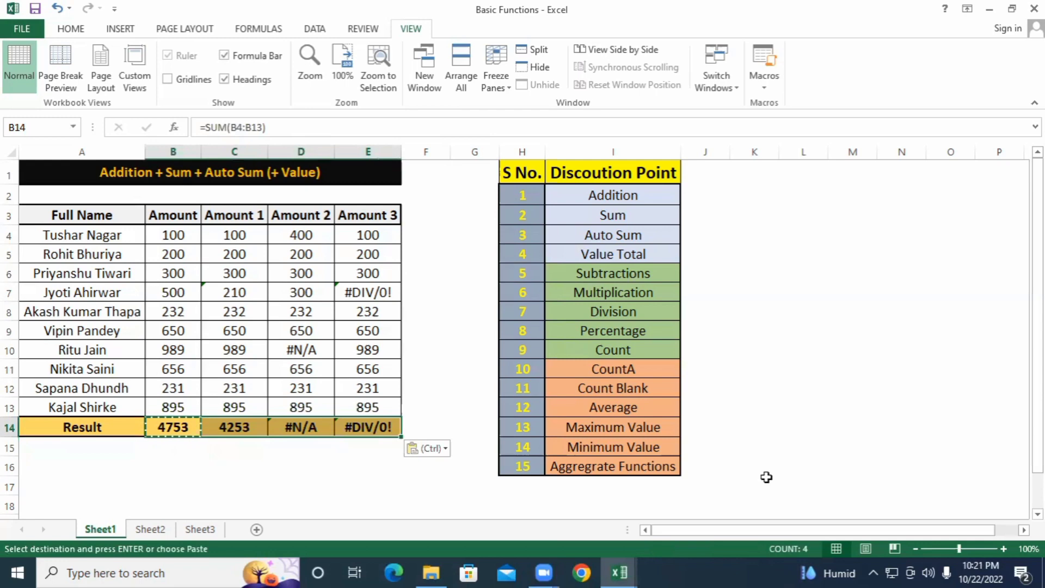
Step: Examine the totals and formulas in the Result row, comparing the Amount column with the other amount columns
click(282, 426)
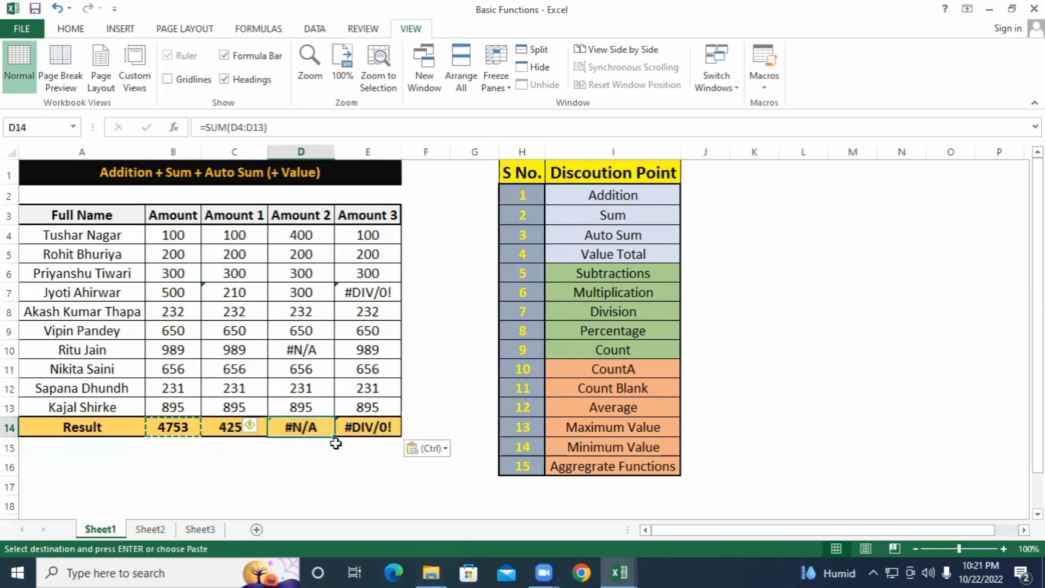
click(391, 428)
click(292, 429)
click(217, 427)
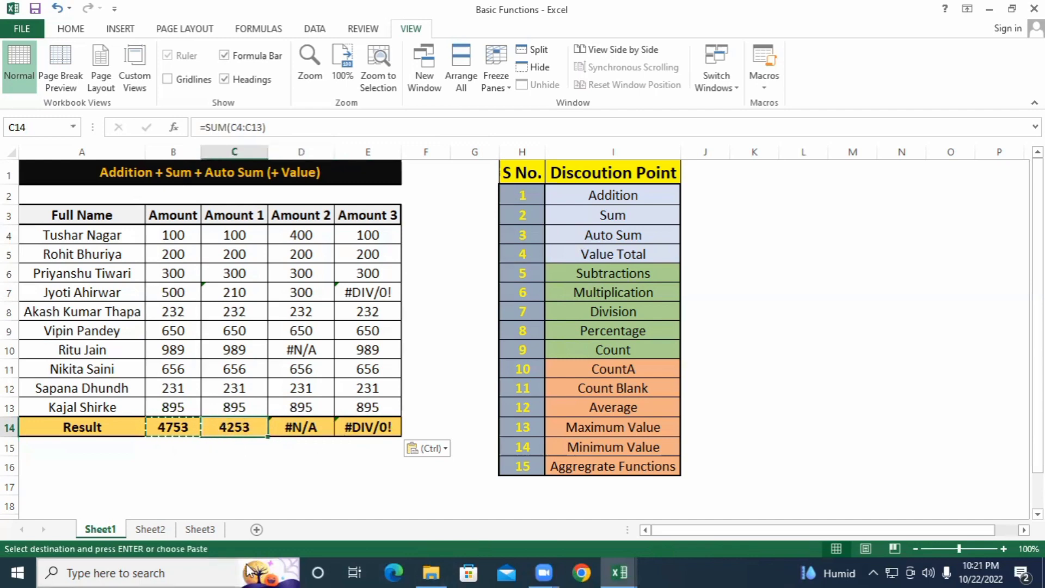
click(246, 325)
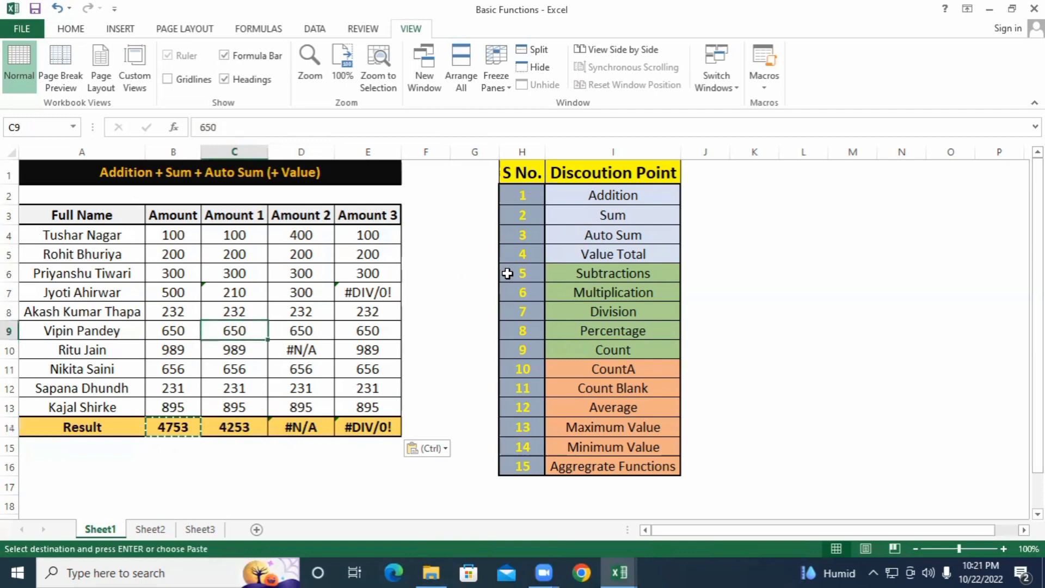
drag(167, 233, 173, 423)
click(173, 423)
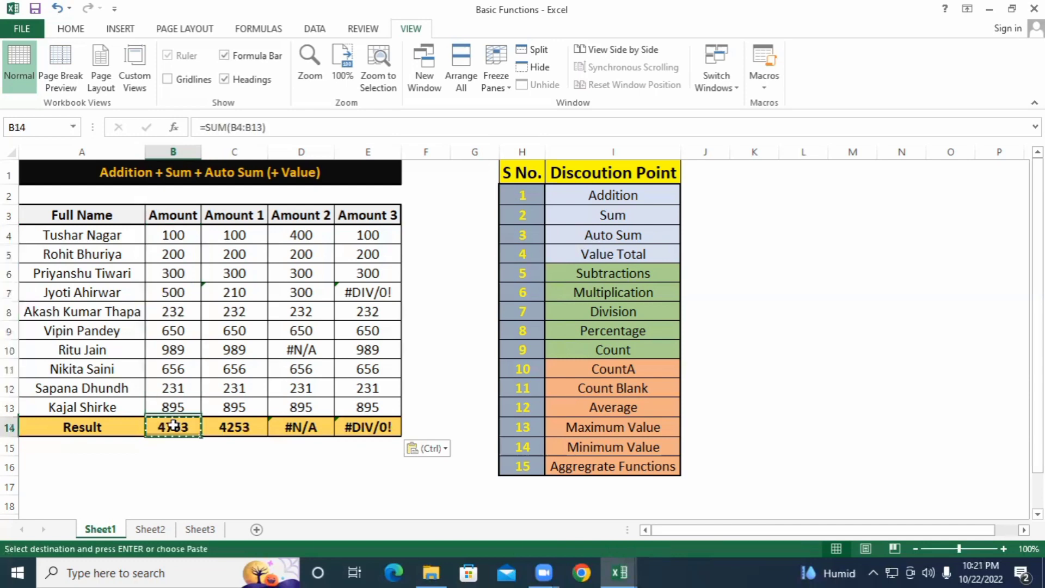
double_click(173, 425)
key(Escape)
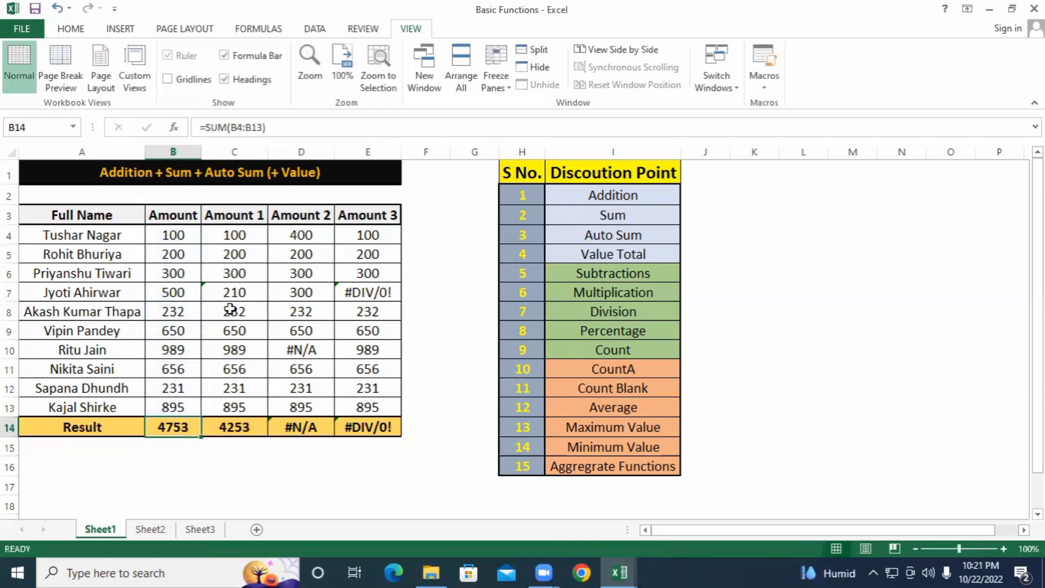
Step: Clear the Amount 1 value in C7 to test its effect on the total, and undo the deletion
click(228, 292)
click(237, 326)
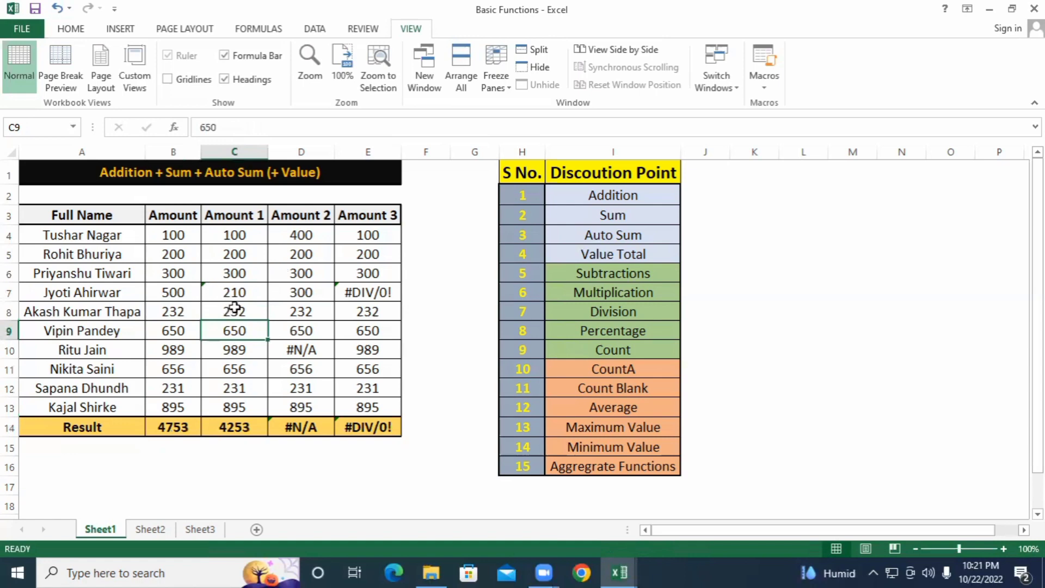
click(243, 293)
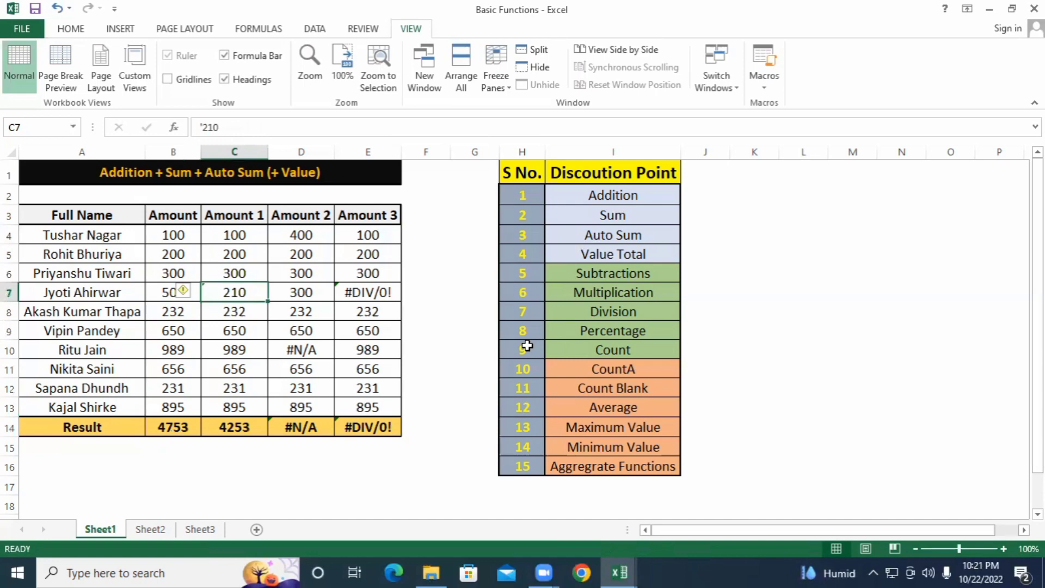
key(Delete)
key(ctrl+c)
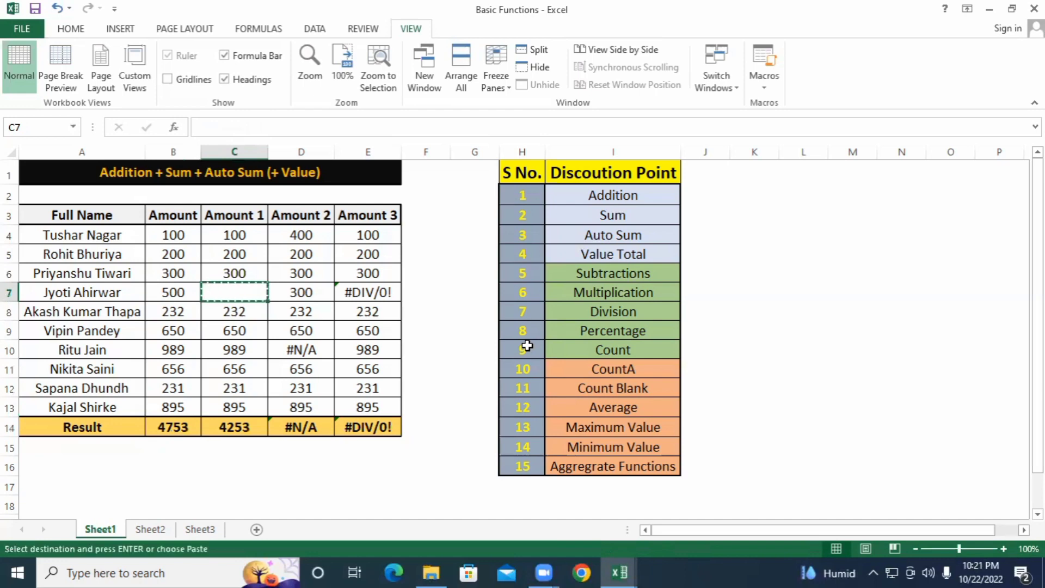
key(ctrl+z)
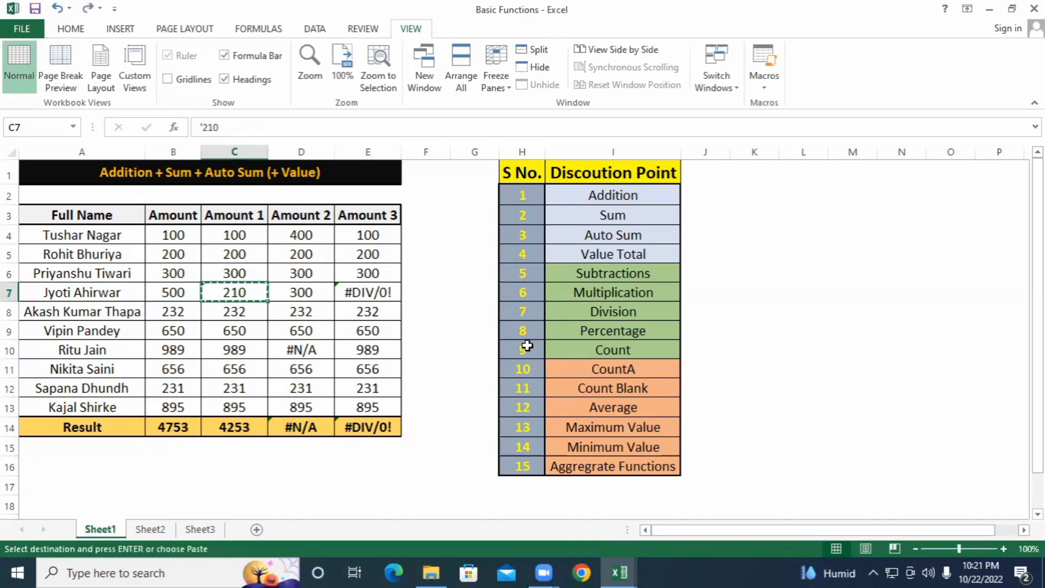
Step: Clear the Amount 1 value in C6 to test its effect on the total, and undo the deletion
key(Down)
key(Down)
key(Up)
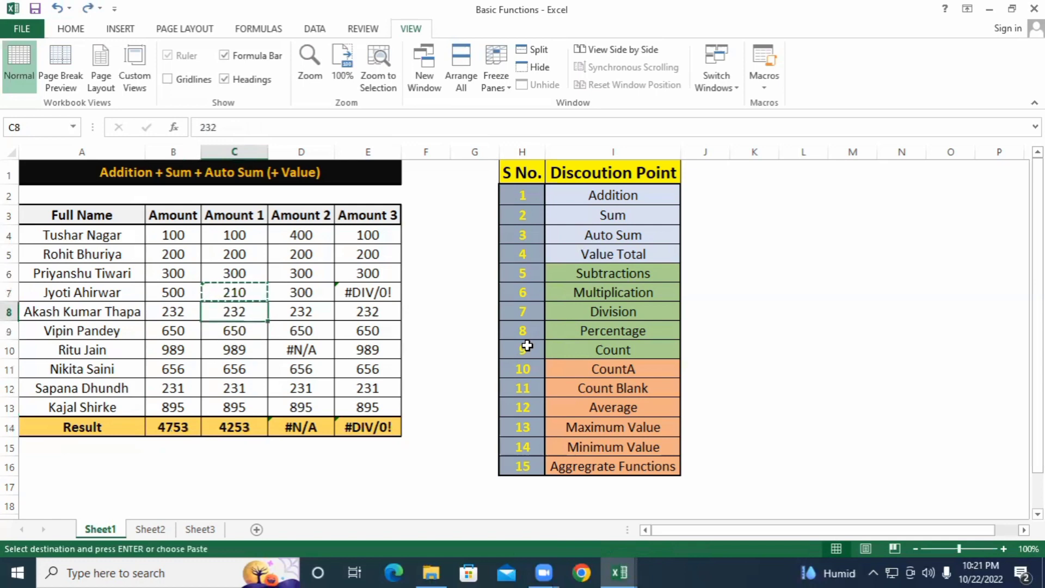
key(Up)
key(Up)
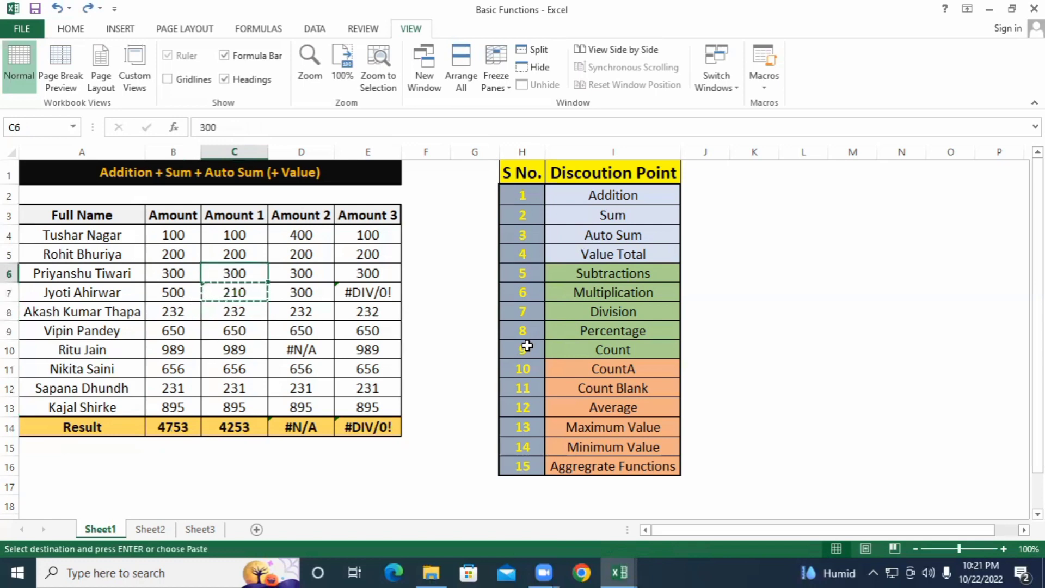
key(Delete)
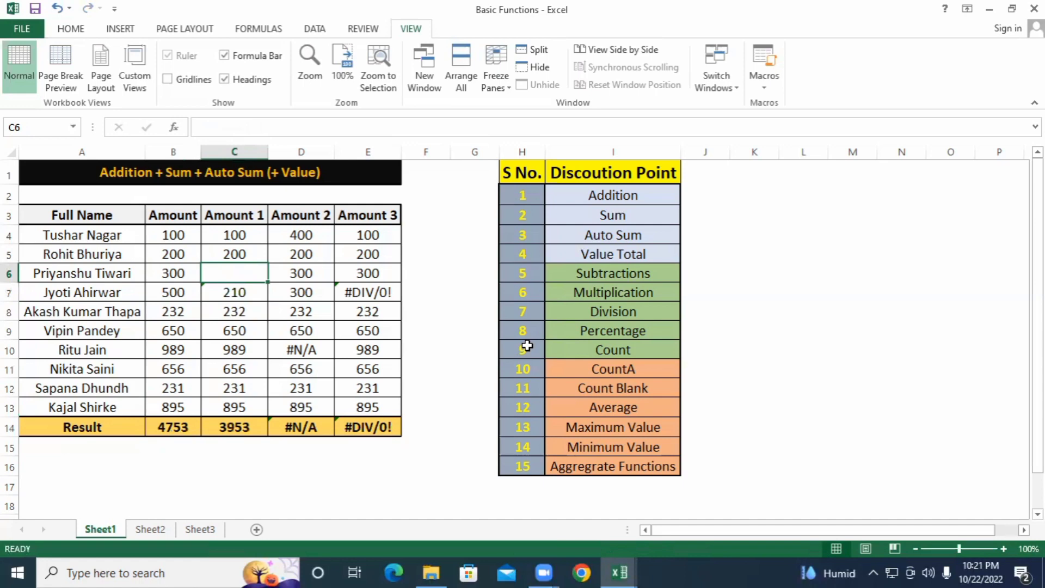
key(ctrl+z)
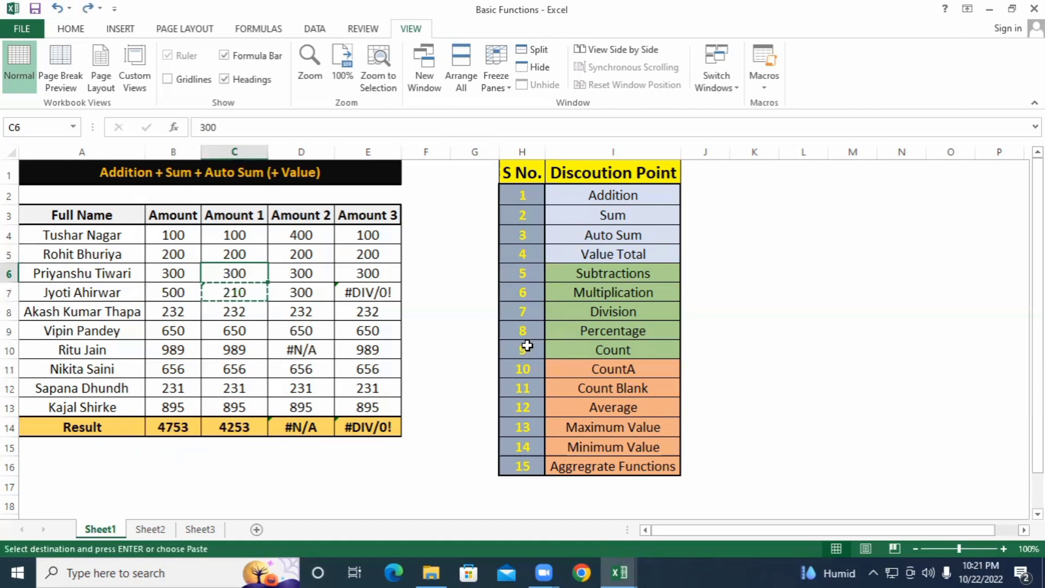
key(Escape)
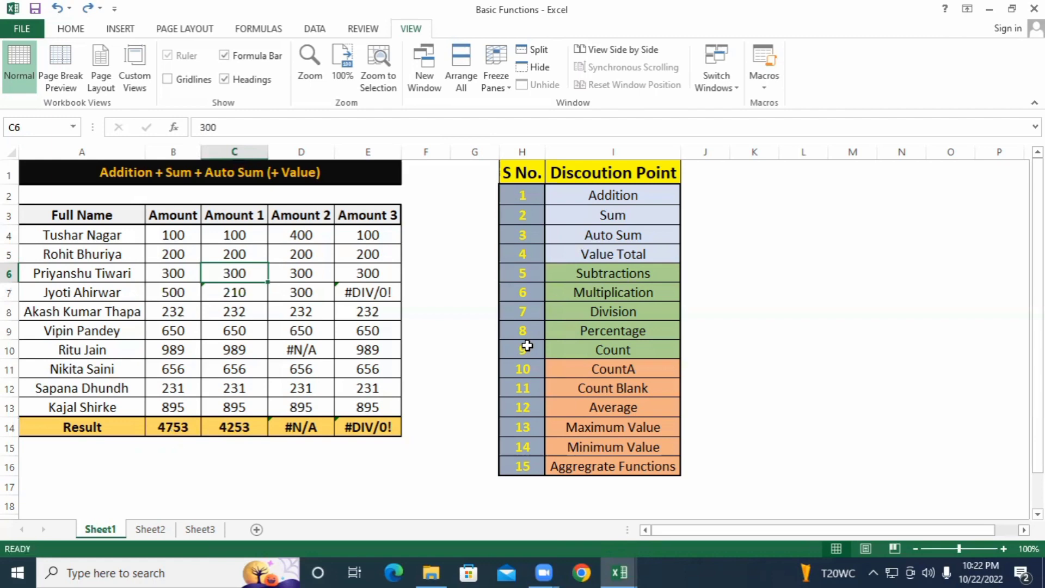
Step: Try converting the Amount 1 values in C4:C13 with Text to Columns using the default Delimited settings, and undo the conversion
key(Up)
key(Up)
key(shift+Down)
key(shift+Down)
key(shift+Down)
key(shift+Down)
key(shift+Down)
key(shift+Down)
key(shift+Down)
key(shift+Down)
key(shift+Down)
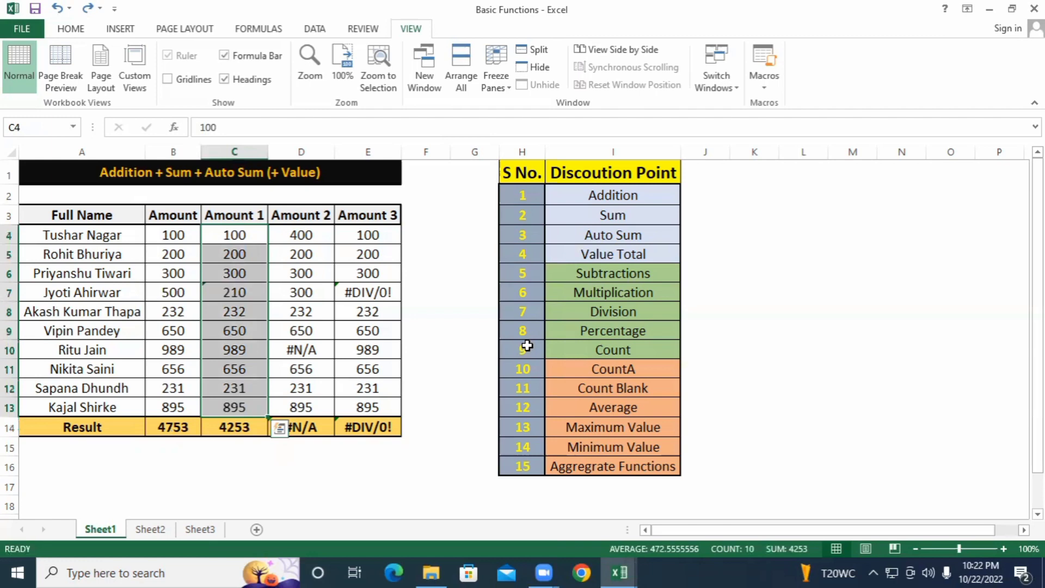
key(alt+a)
key(e)
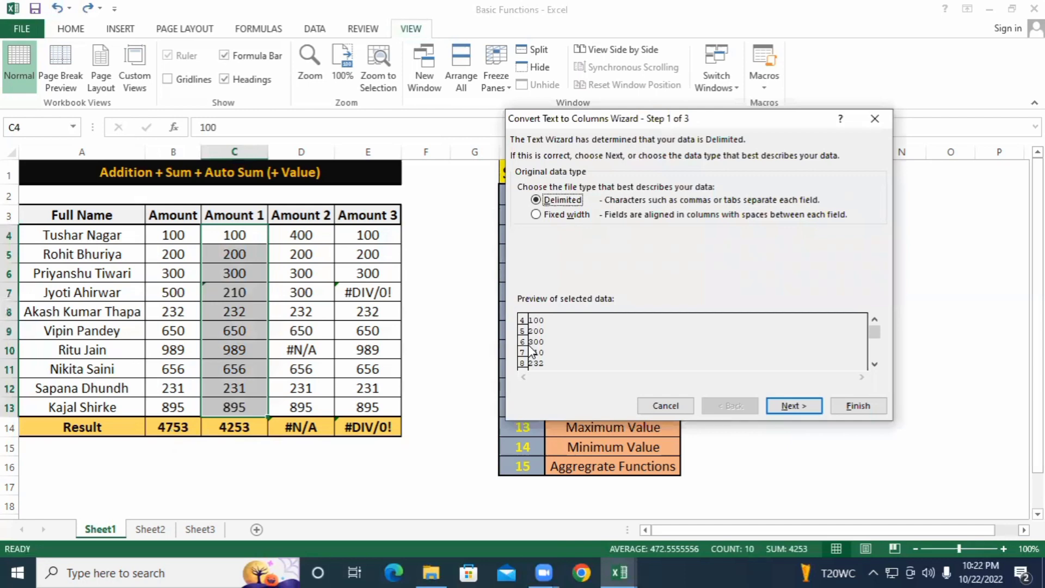
key(Return)
key(Return)
key(Return)
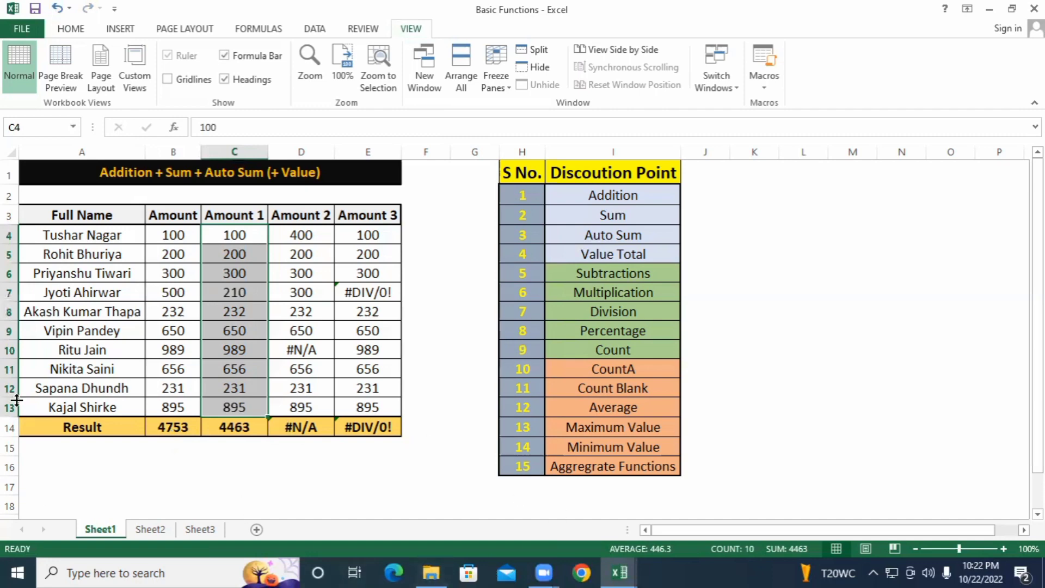
click(227, 434)
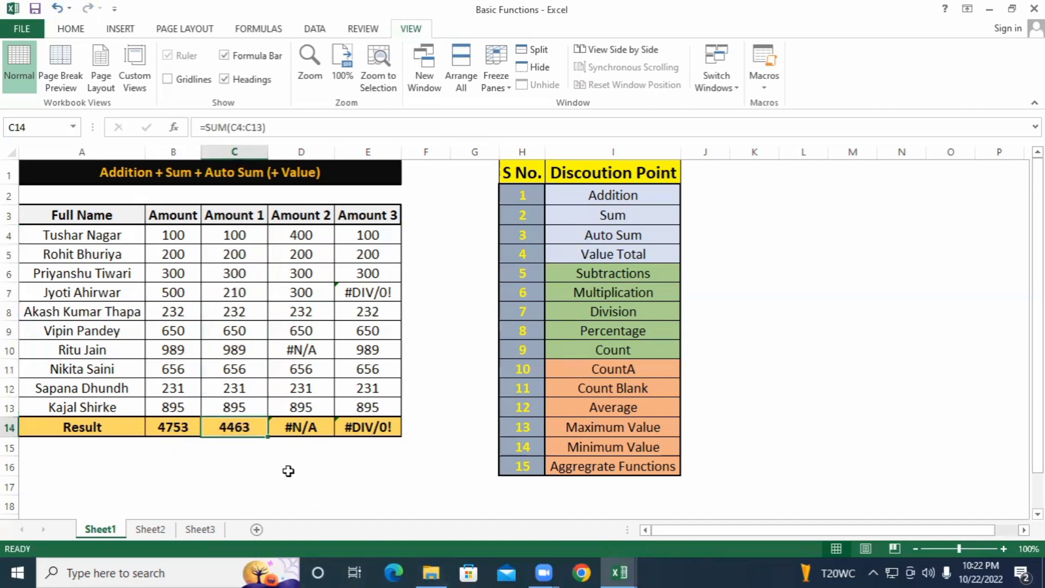
key(ctrl+z)
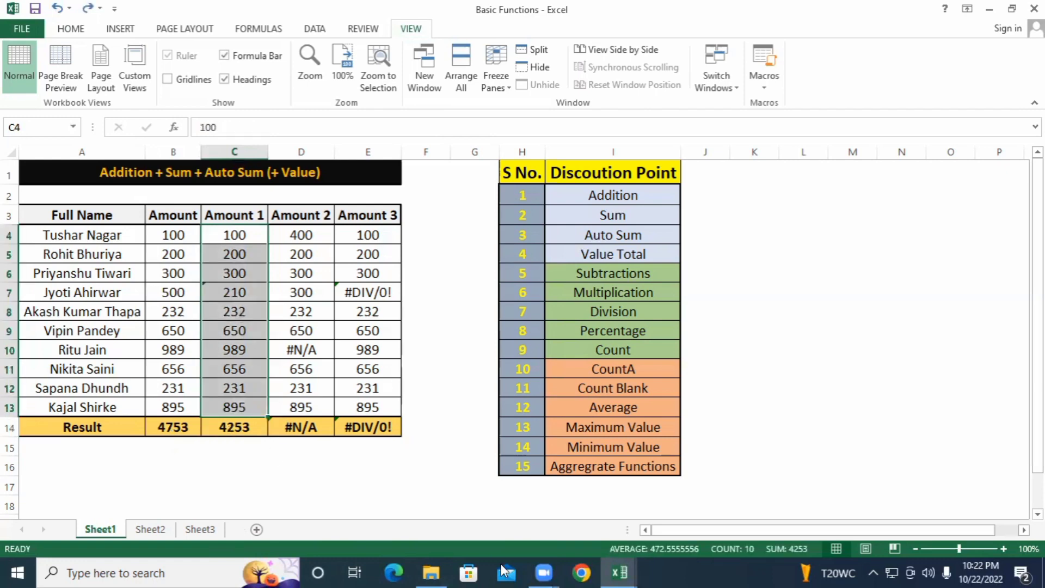
Step: Convert the Amount 1 values in C4:C13 to numbers with Text to Columns, using Delimited with the Tab delimiter
click(312, 32)
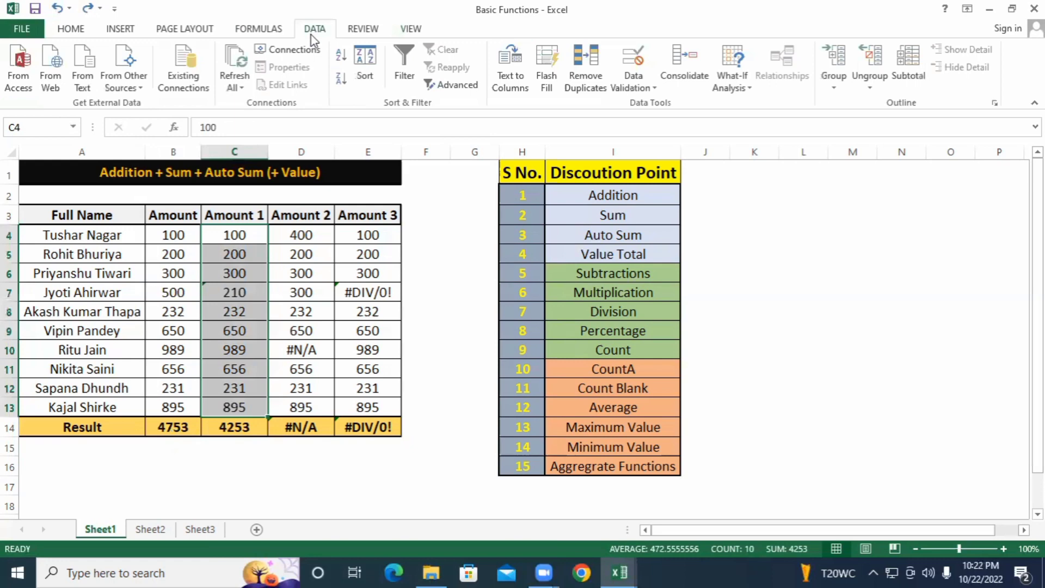
click(514, 78)
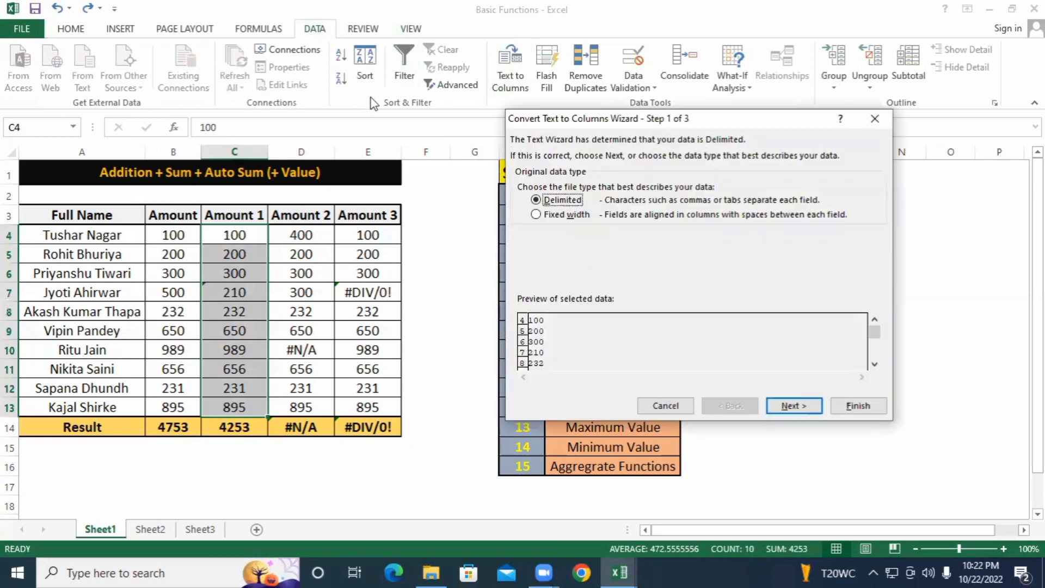
click(792, 407)
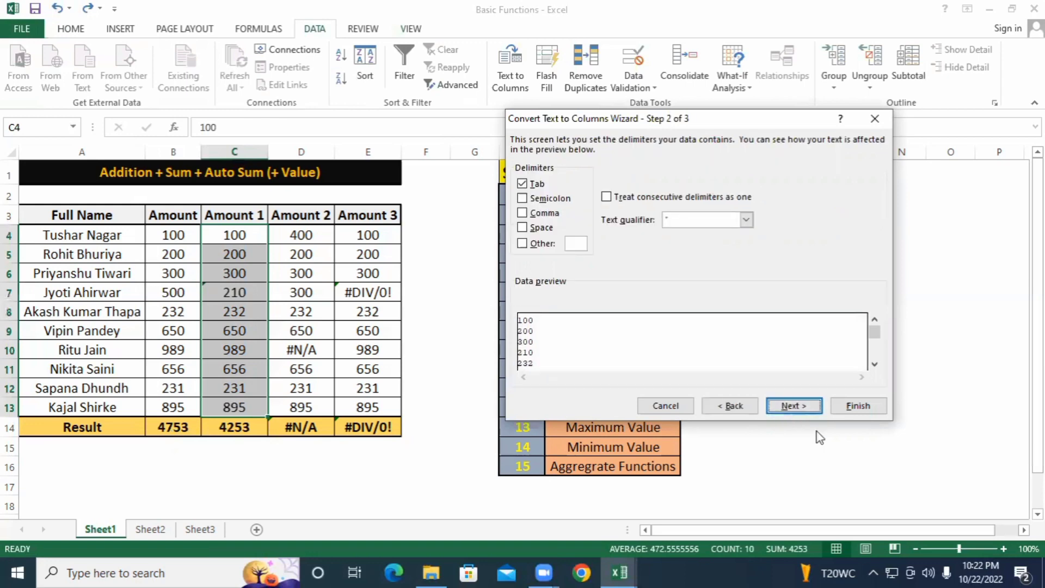
click(856, 412)
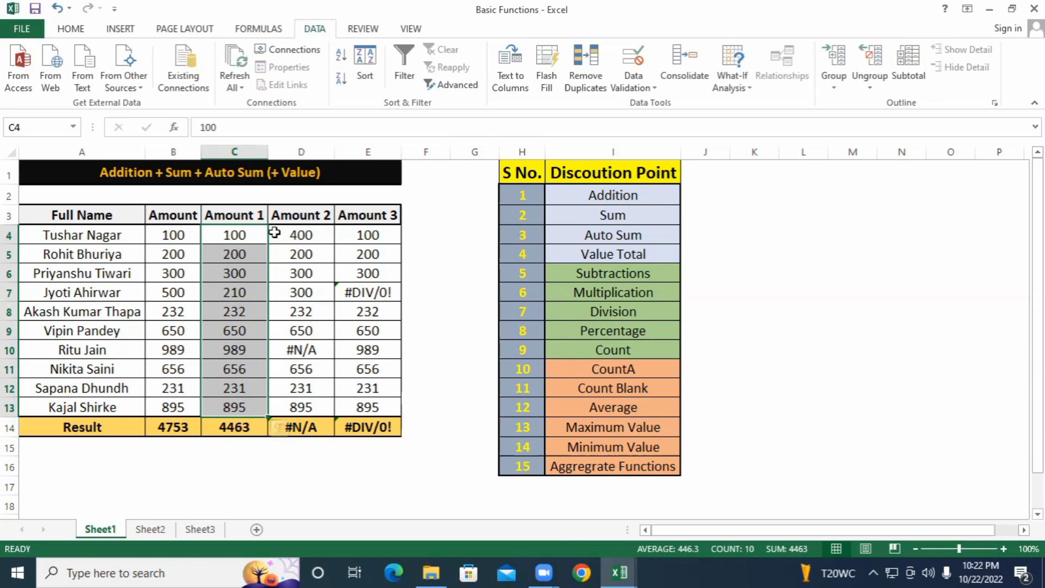
click(316, 248)
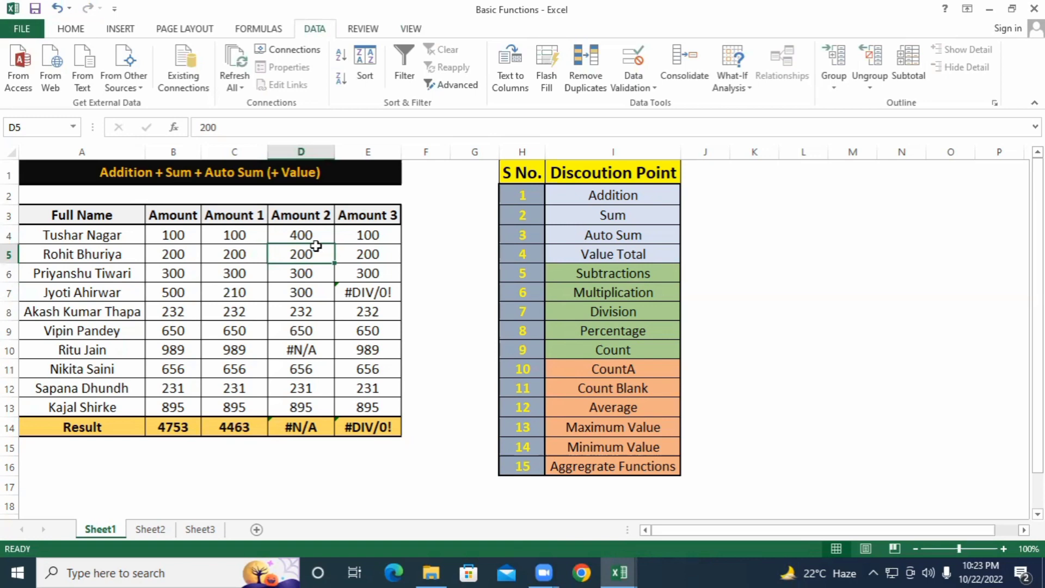
drag(232, 216, 232, 407)
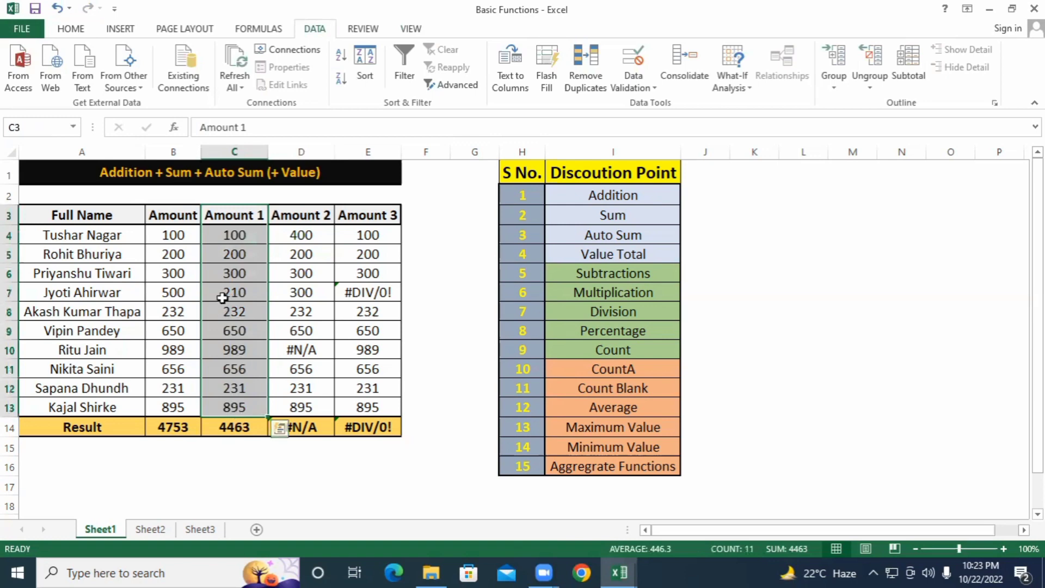
click(225, 274)
click(226, 293)
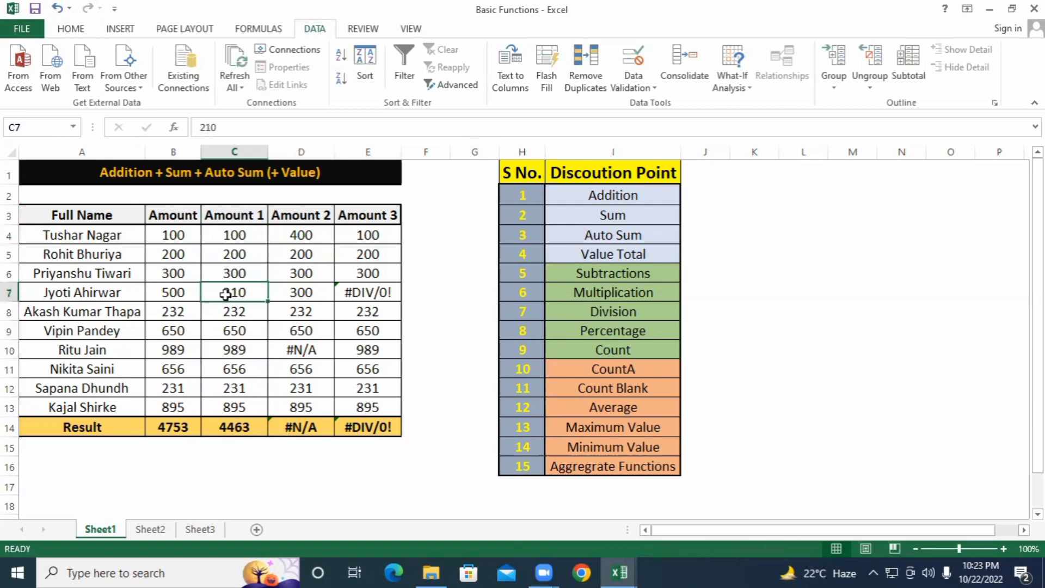
Step: Turn on filtering for the table and filter Amount 2 to show only the #N/A entries
click(307, 235)
click(297, 357)
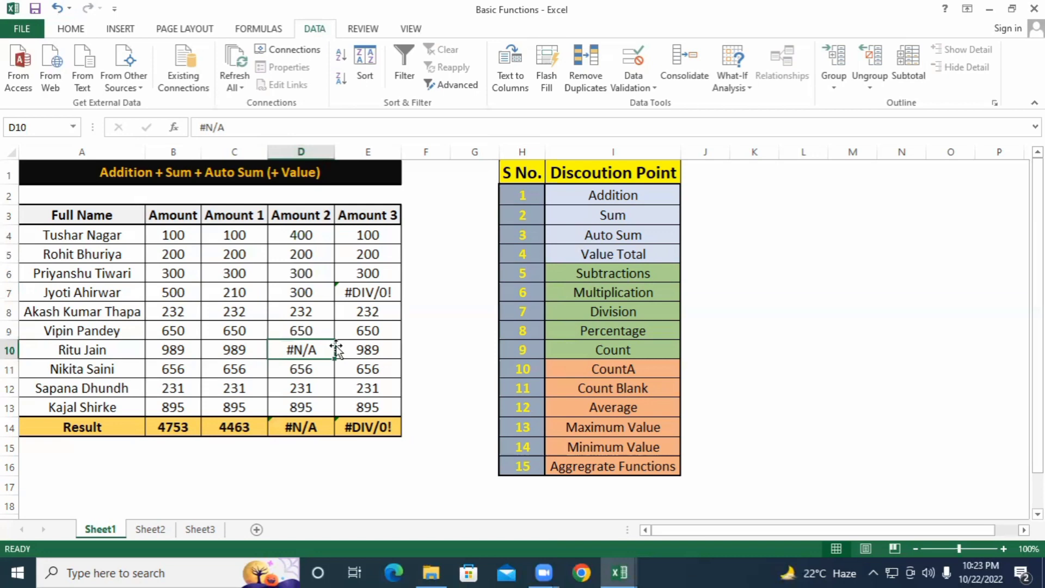
key(ctrl+Up)
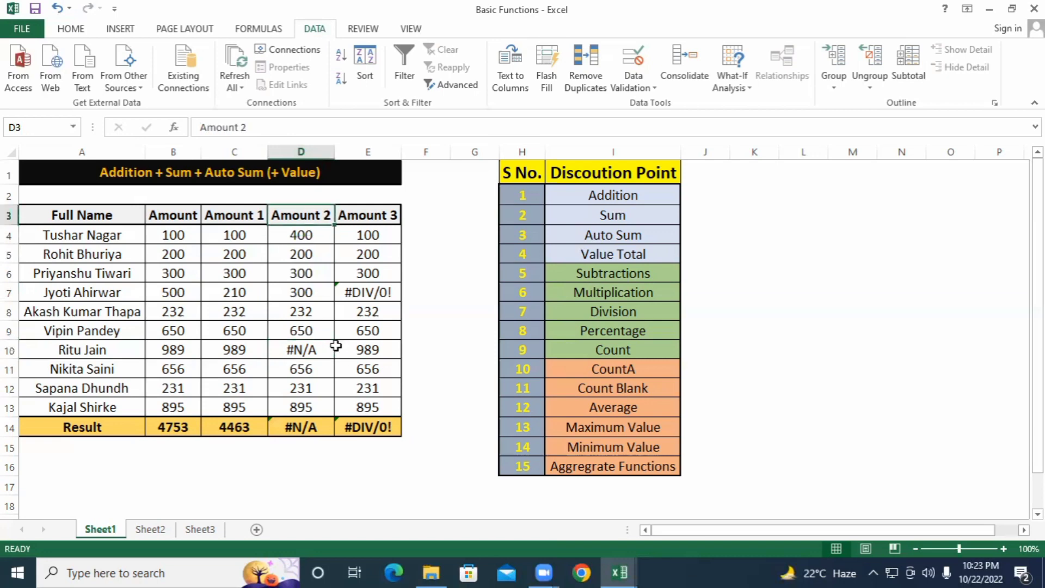
key(ctrl+shift+l)
key(alt+Down)
key(Down)
key(Down)
key(Down)
key(Down)
key(Down)
key(Down)
key(Down)
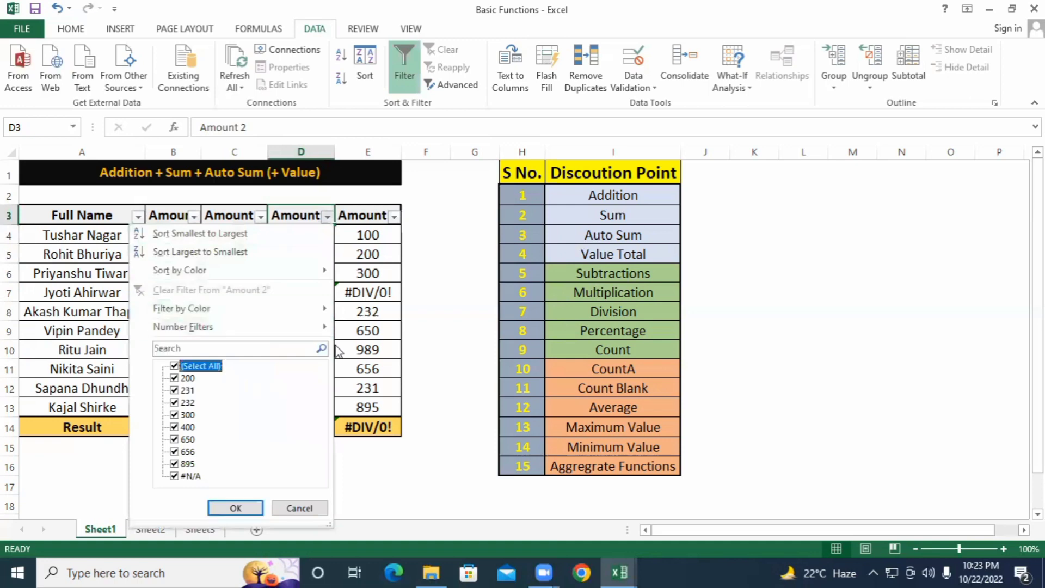
key(space)
key(End)
key(space)
key(Return)
key(Down)
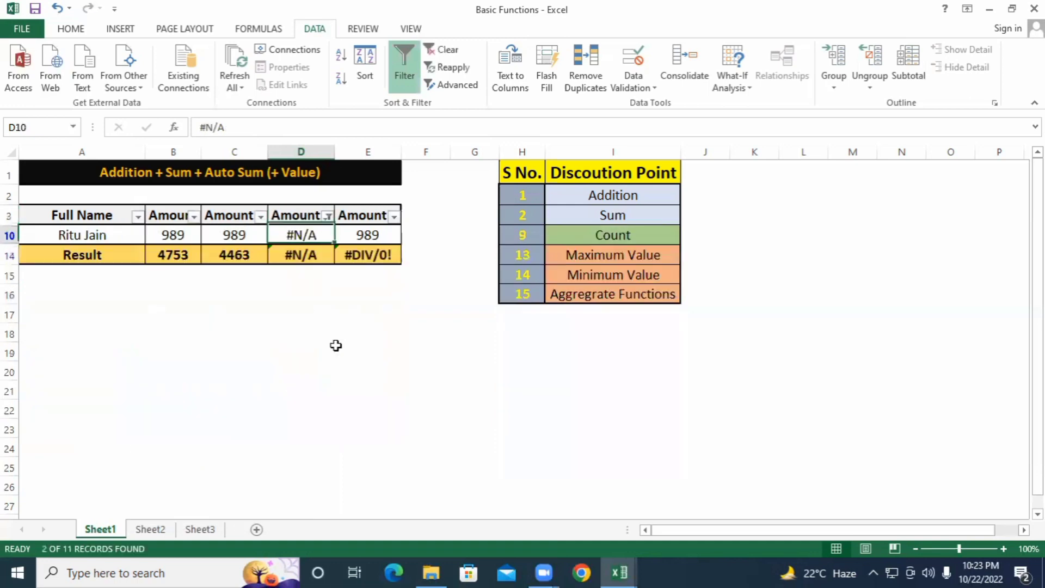
Step: Clear the #N/A value in D10 and turn off the filter to test the effect on the Amount 2 total
key(Delete)
key(ctrl+shift+l)
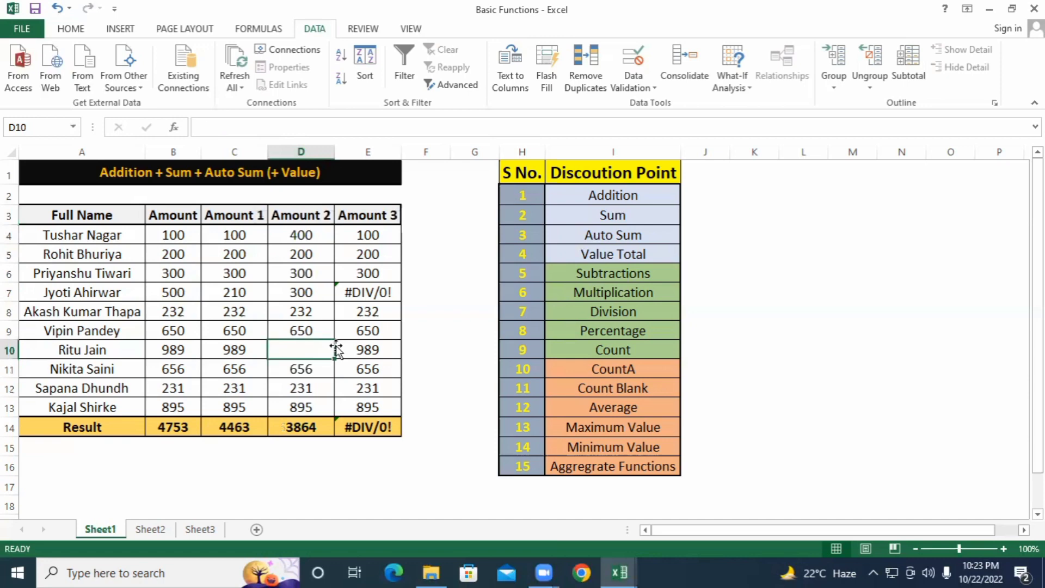
drag(300, 239, 299, 403)
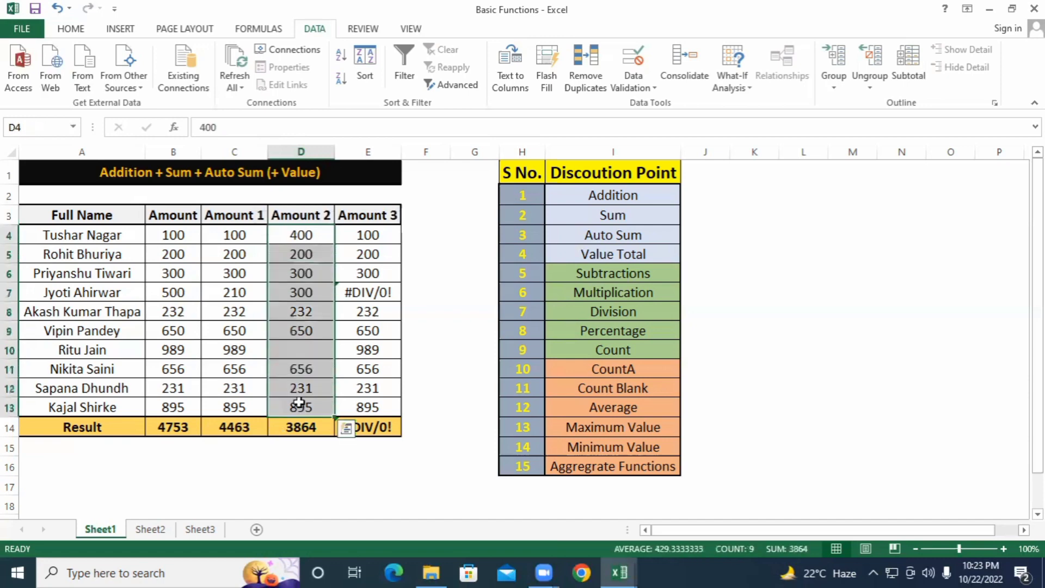
click(305, 344)
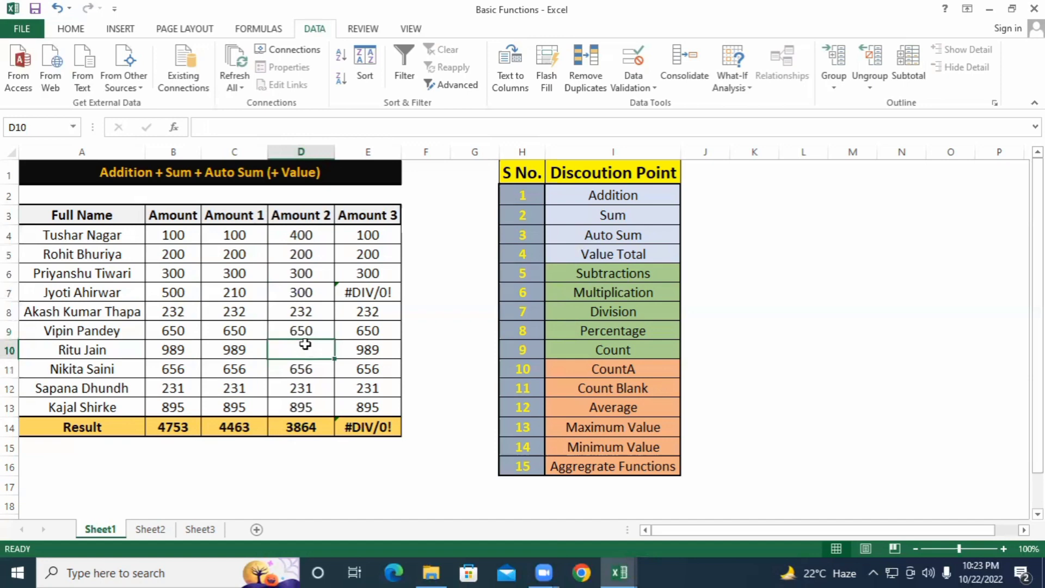
Step: Undo the filter removal, the clearing of D10 and the #N/A filter on Amount 2
key(ctrl+z)
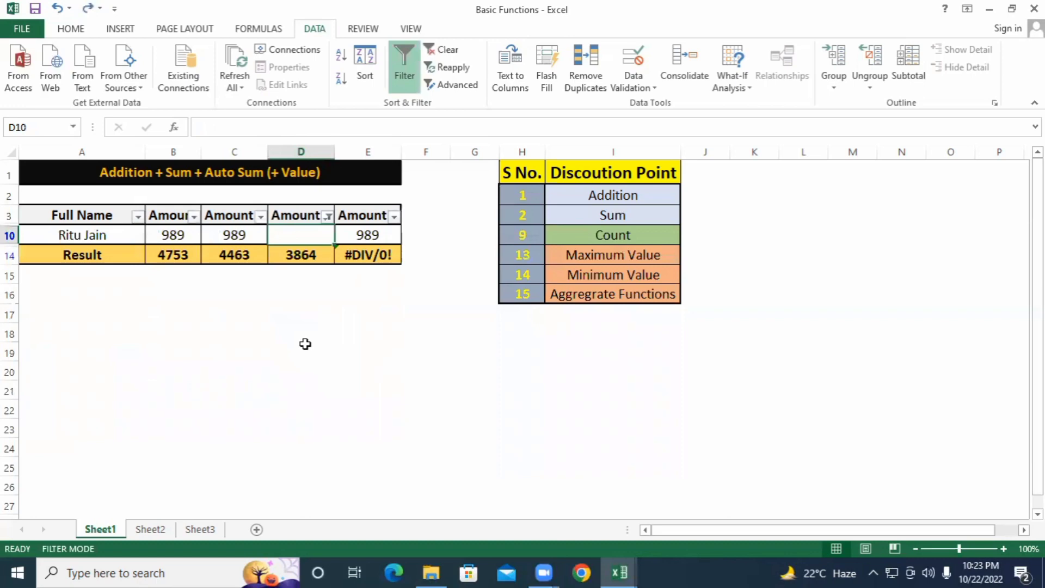
key(ctrl+z)
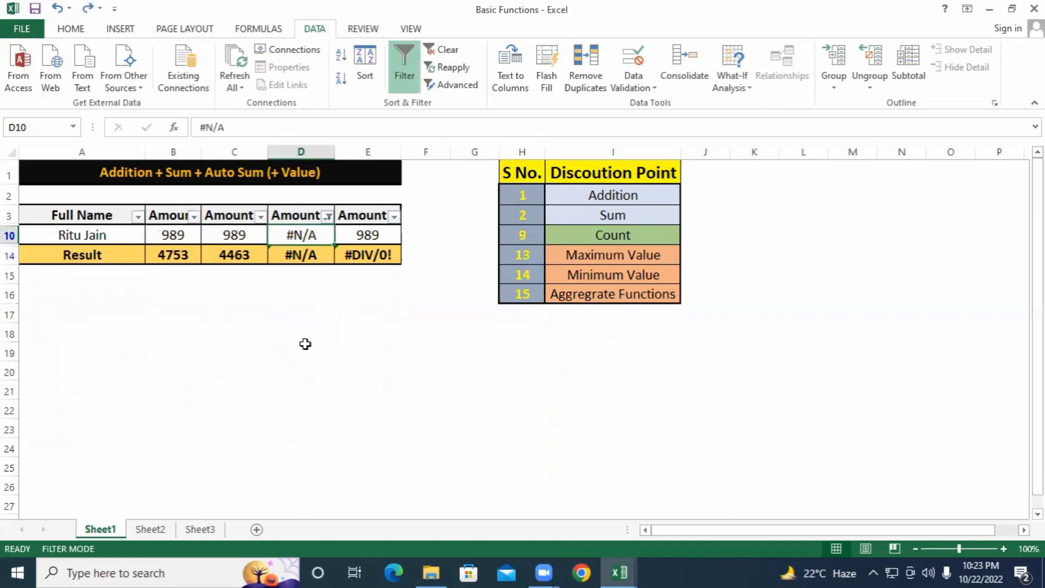
key(ctrl+z)
Step: Replace the Amount 2 total in D14 with =AGGREGATE(9,6,D4:D13) to sum the column while ignoring error values
key(Down)
key(Down)
key(Down)
key(Down)
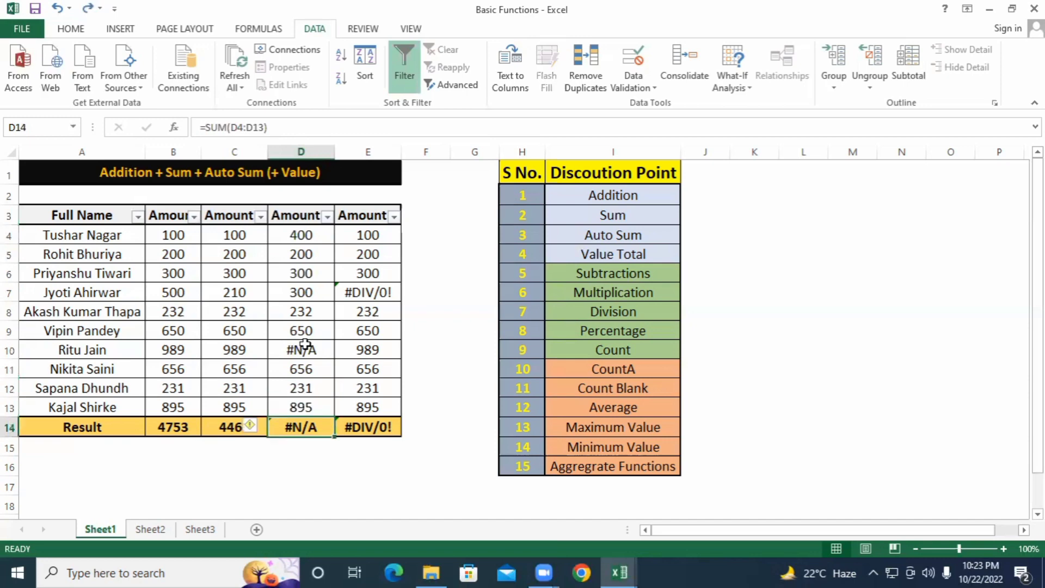
text(=)
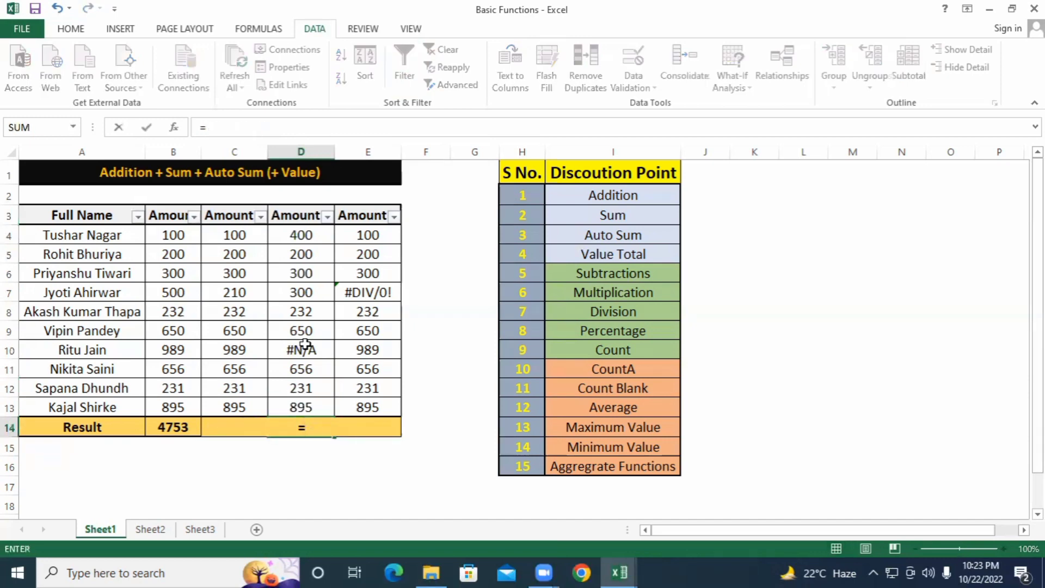
text(agr)
key(BackSpace)
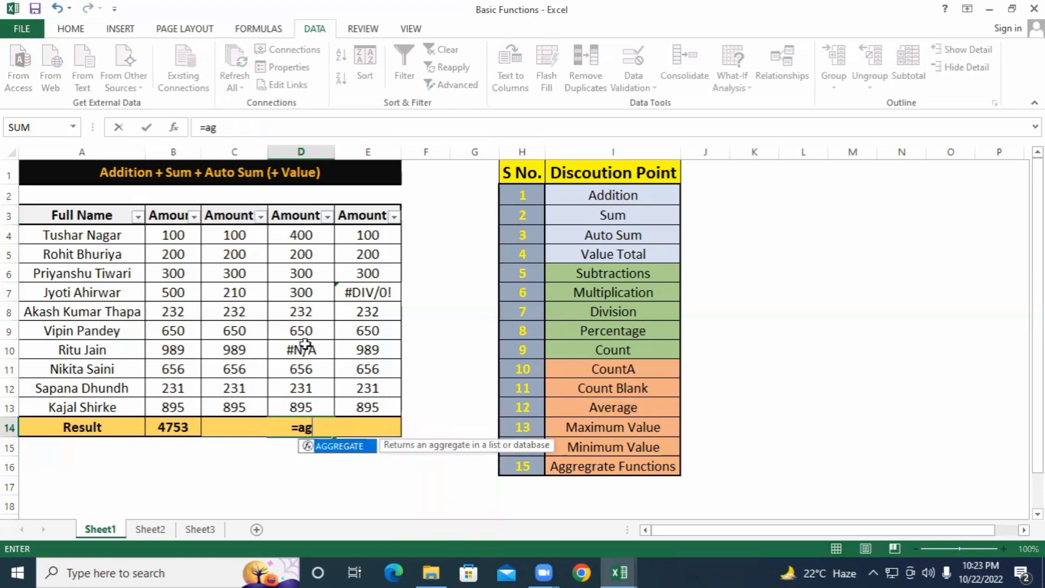
key(Tab)
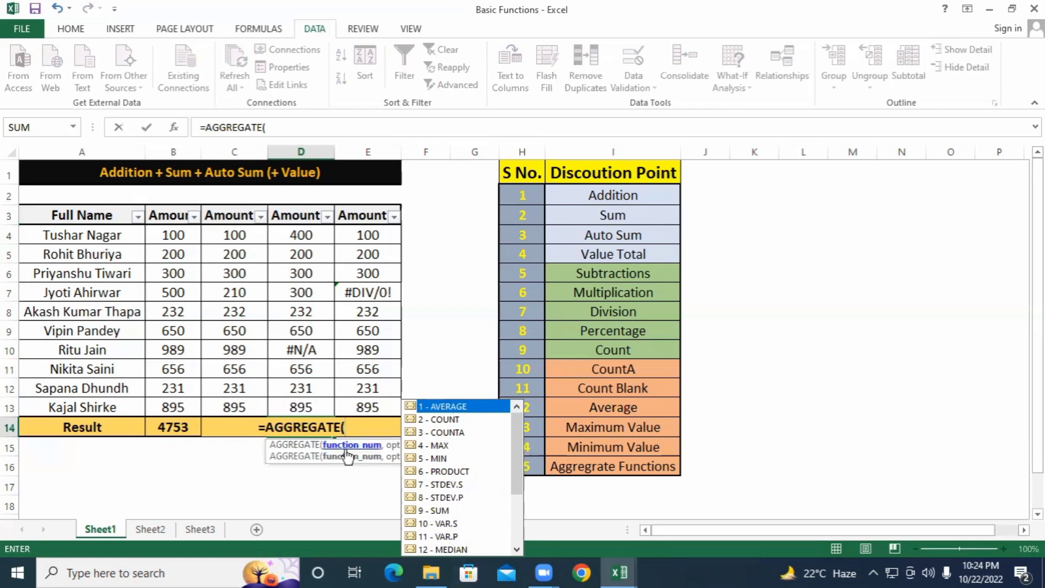
text(9)
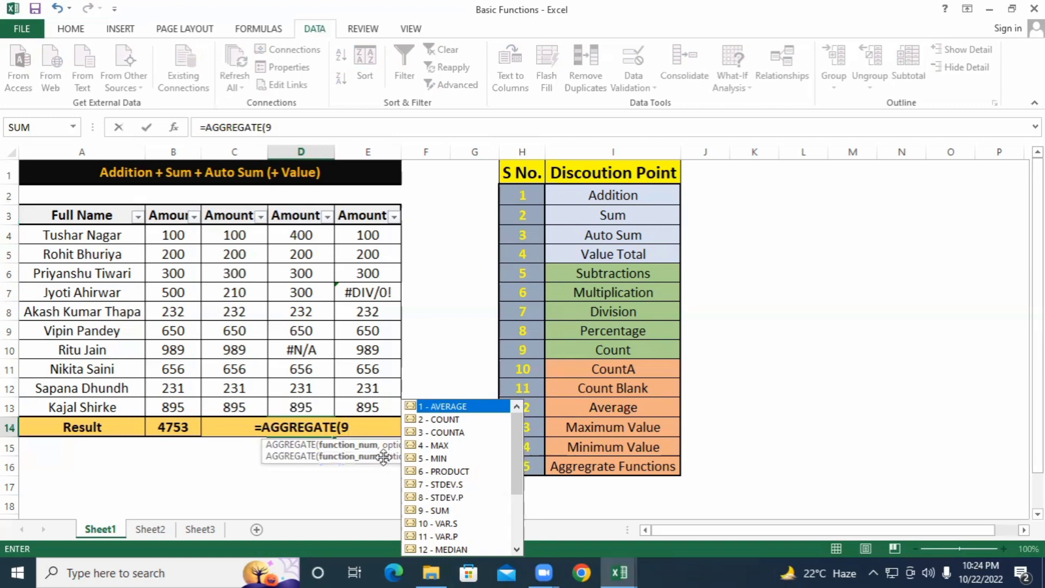
text(,)
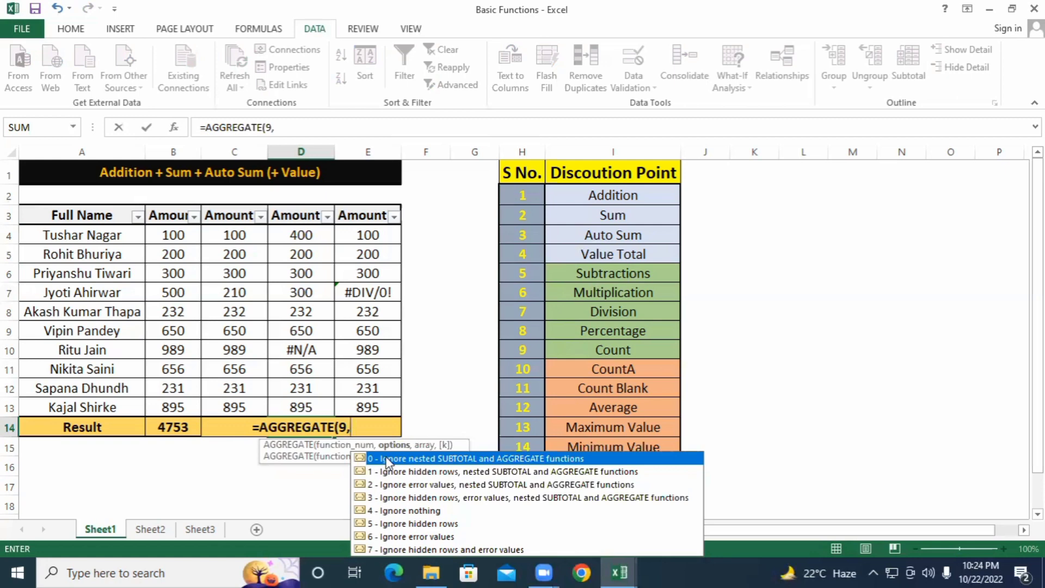
text(6,)
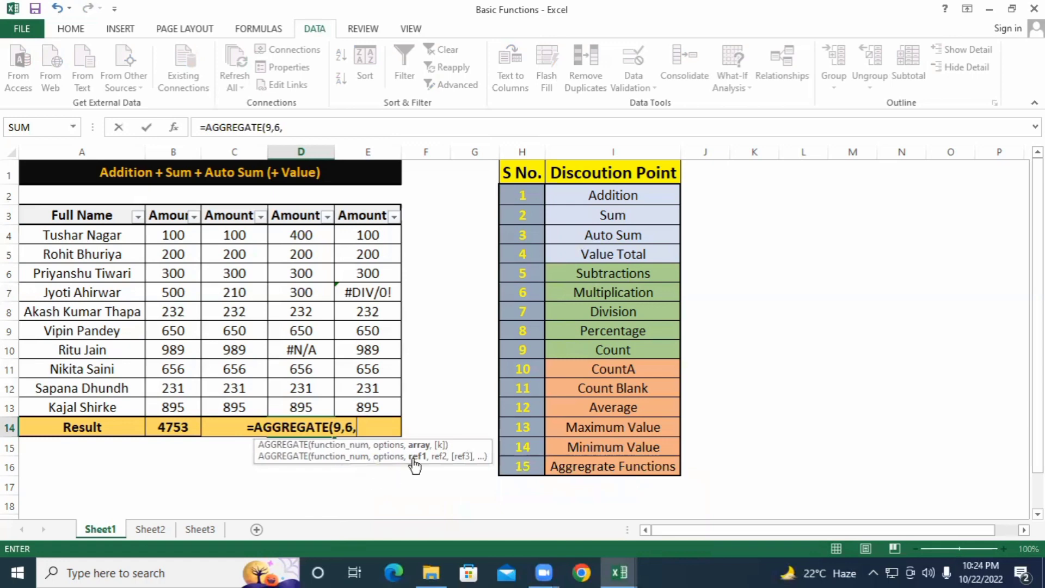
click(299, 234)
drag(294, 258, 306, 403)
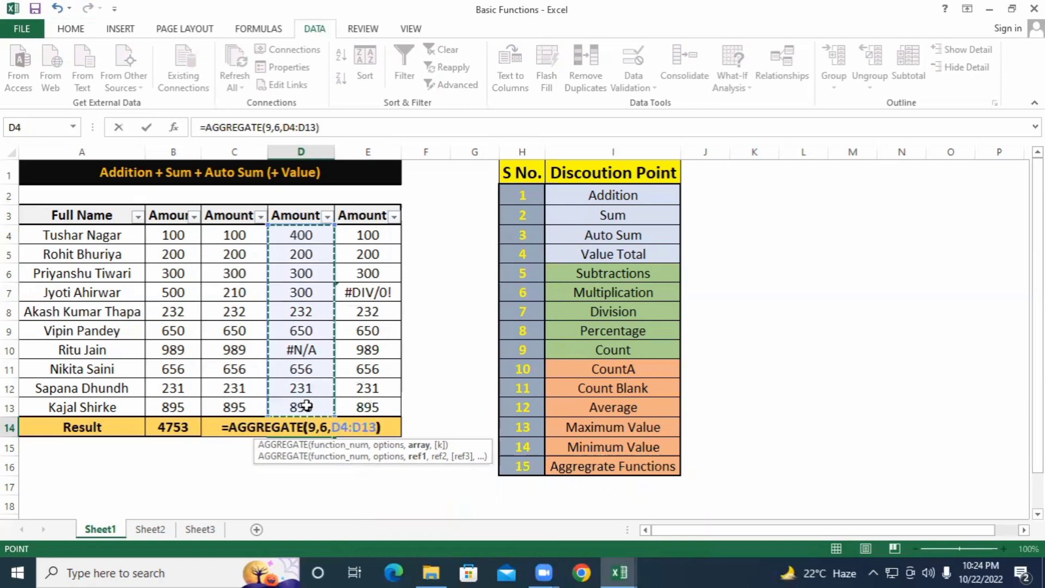
key(Return)
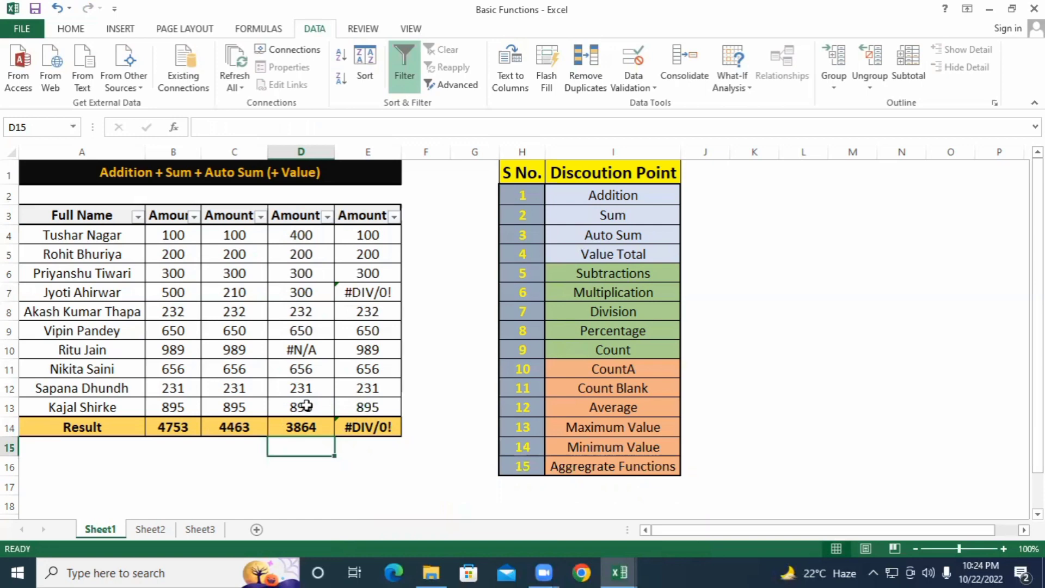
Step: Copy the AGGREGATE formula from D14 to E14 so Amount 3 is totalled the same way
key(Up)
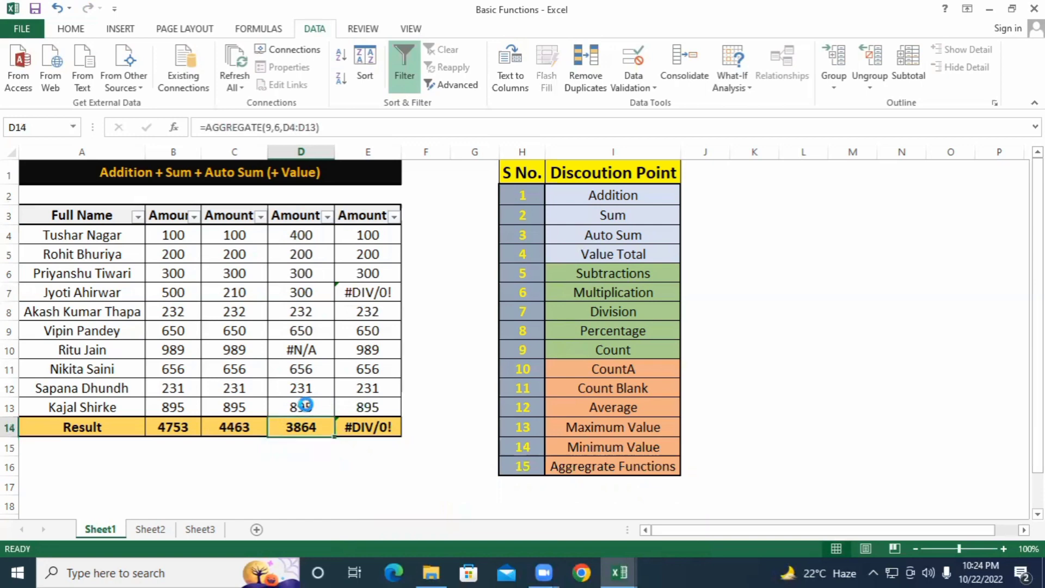
key(ctrl+c)
key(Right)
key(ctrl+v)
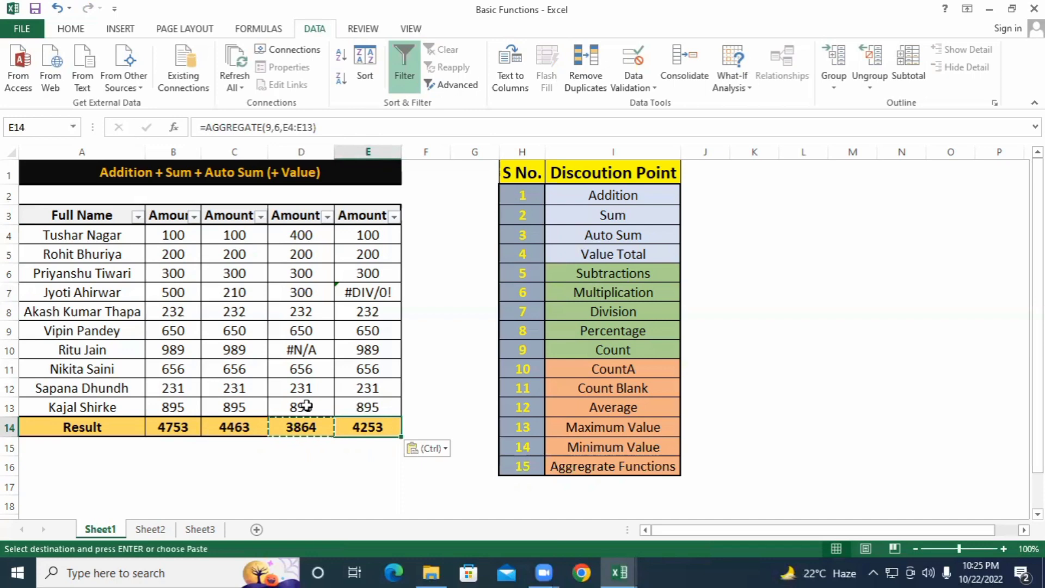
key(Escape)
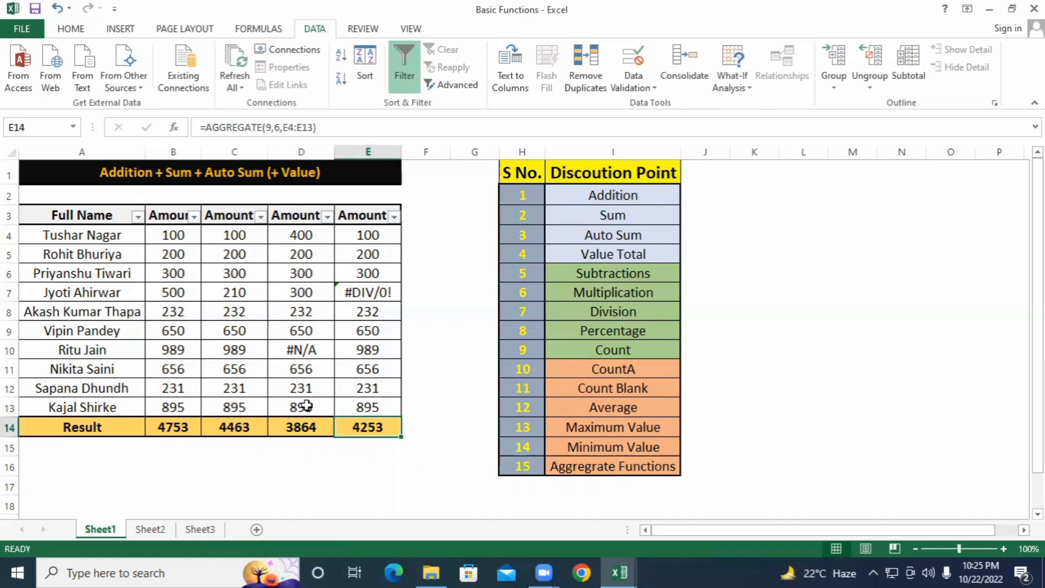
Step: Clear the Amount and Amount 1 totals in B14:C14
key(Home)
key(Right)
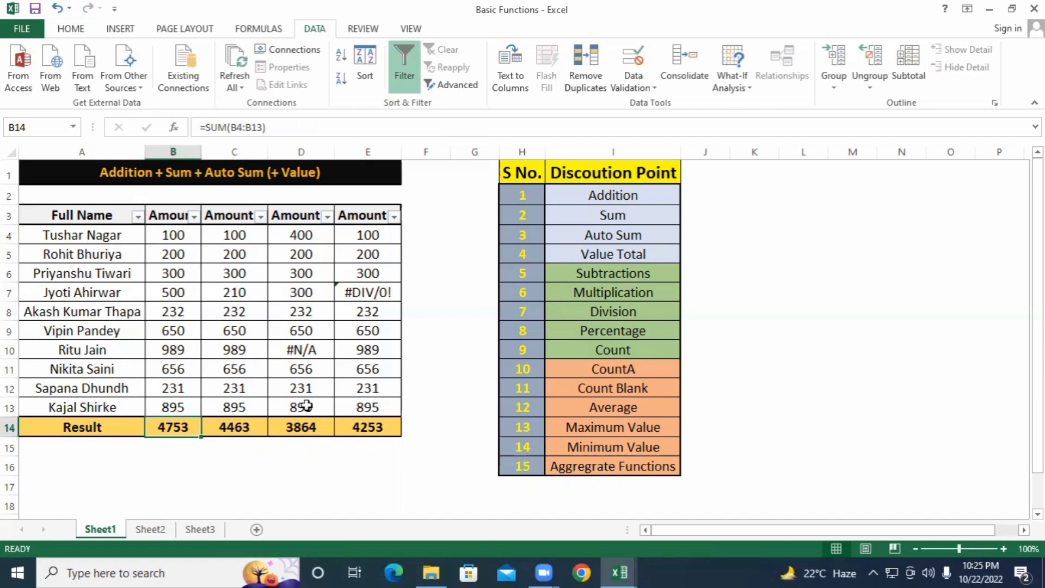
key(shift+Right)
key(Delete)
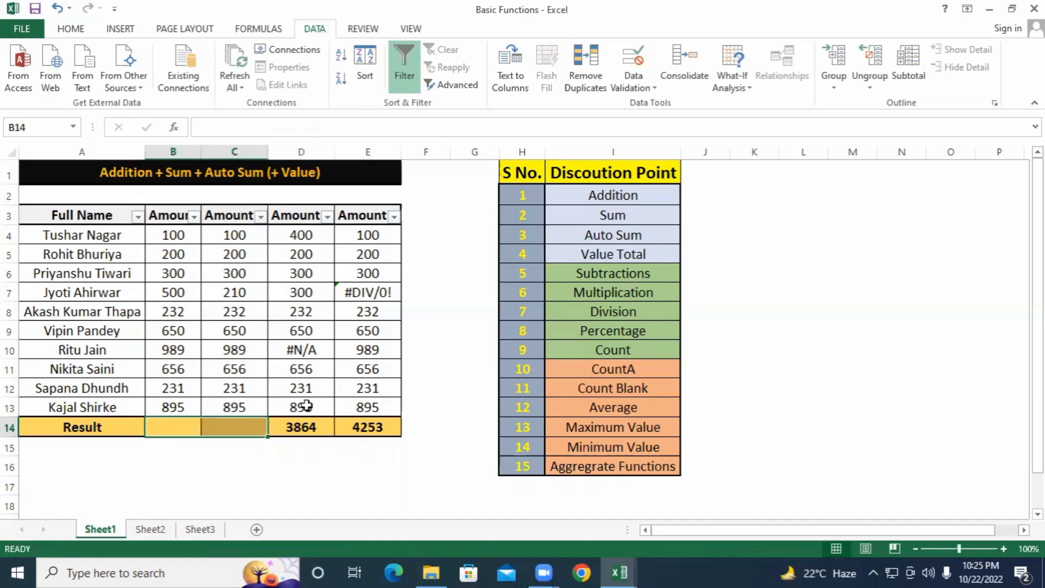
Step: Total the Amount column in B14 with AutoSum over B4:B13
click(301, 423)
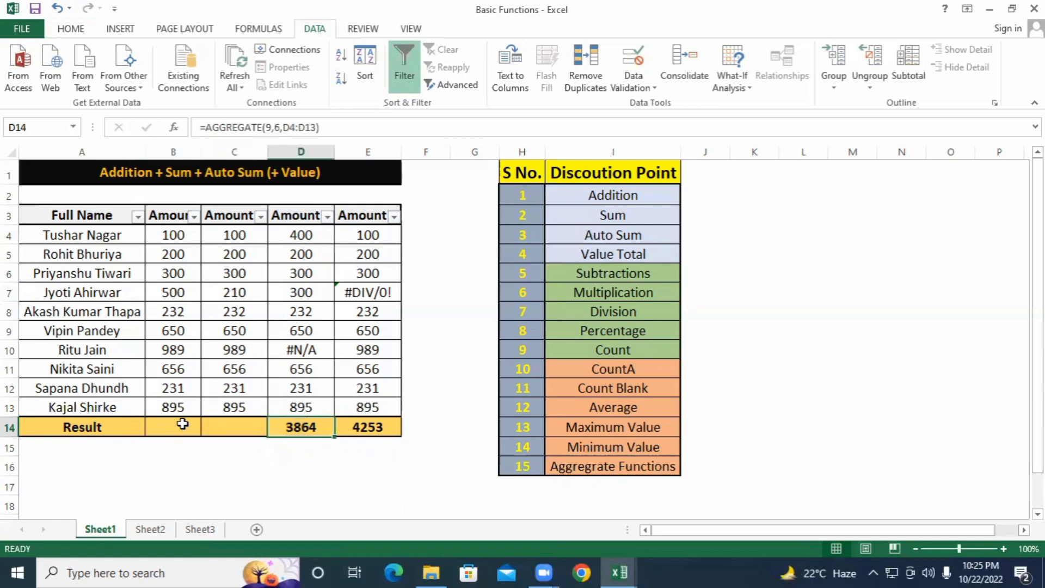
click(176, 423)
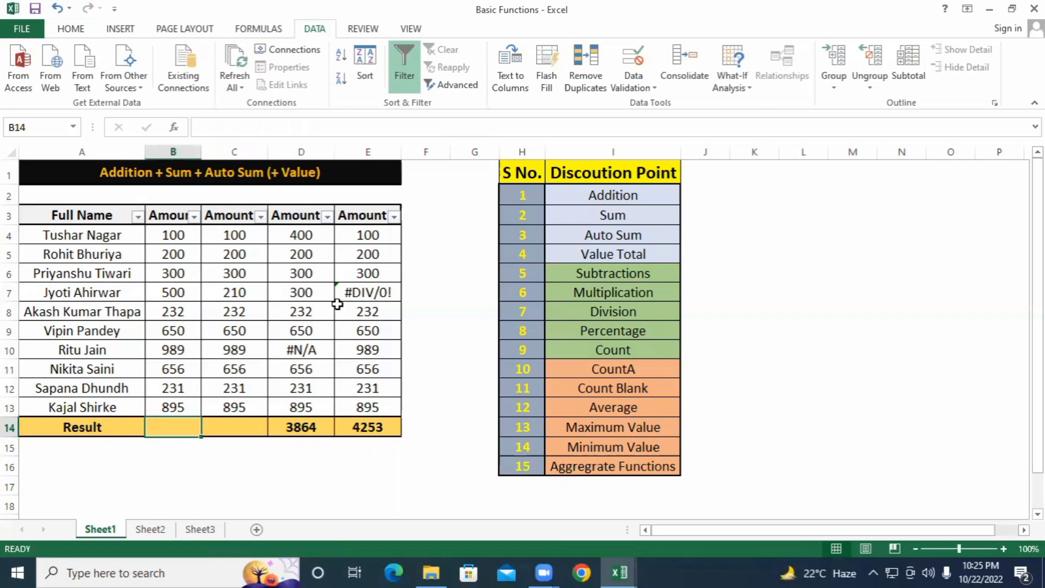
key(alt+equal)
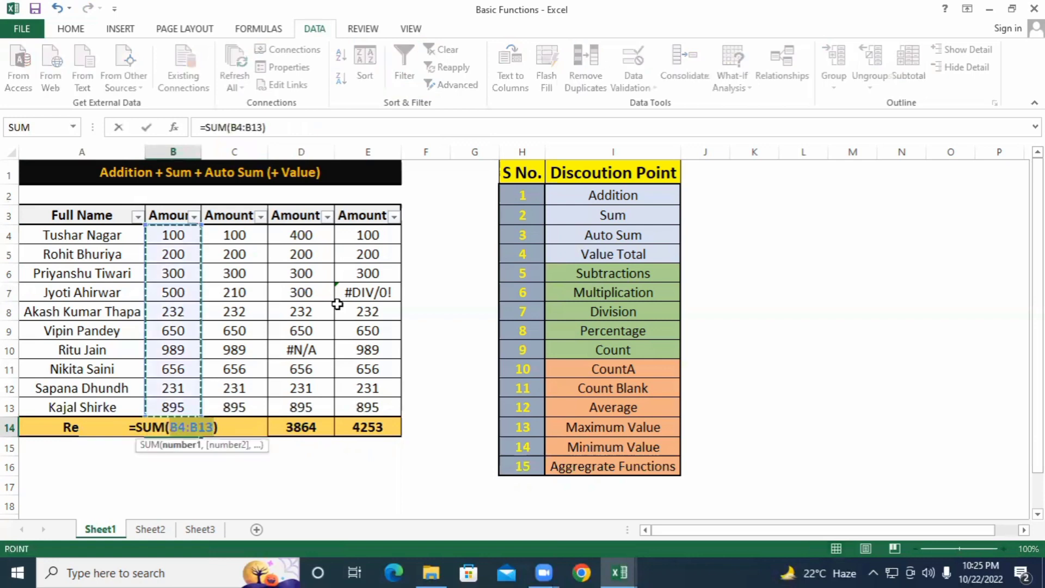
key(Return)
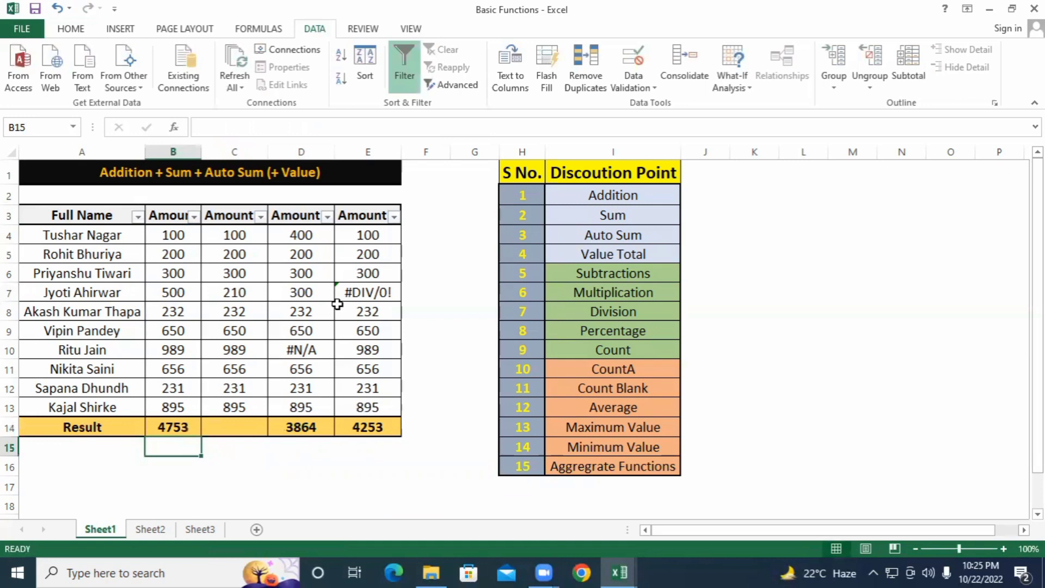
Step: Total the Amount 1 column in C14 with AutoSum over C4:C13
key(Up)
key(Right)
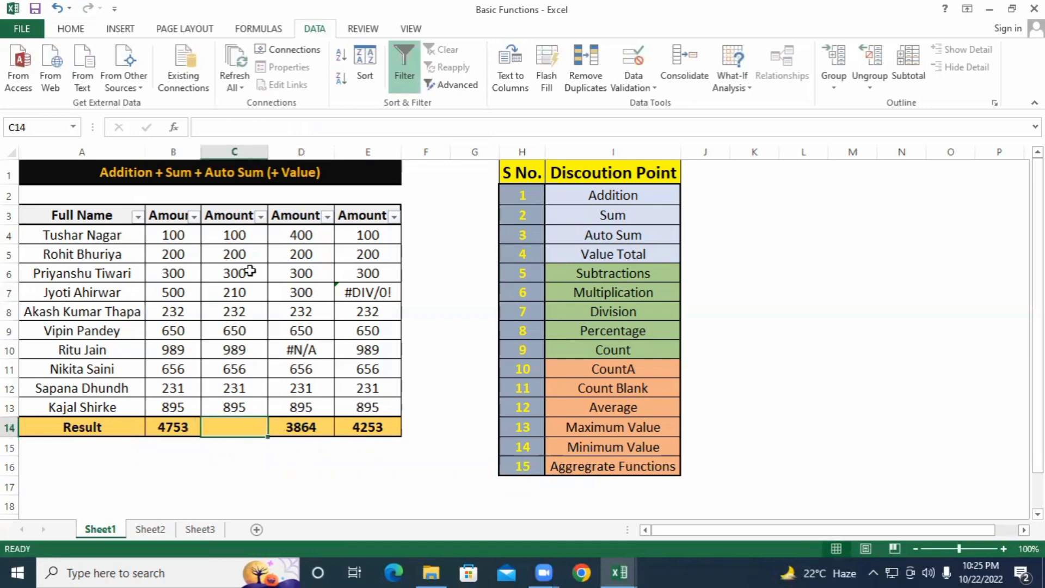
click(71, 29)
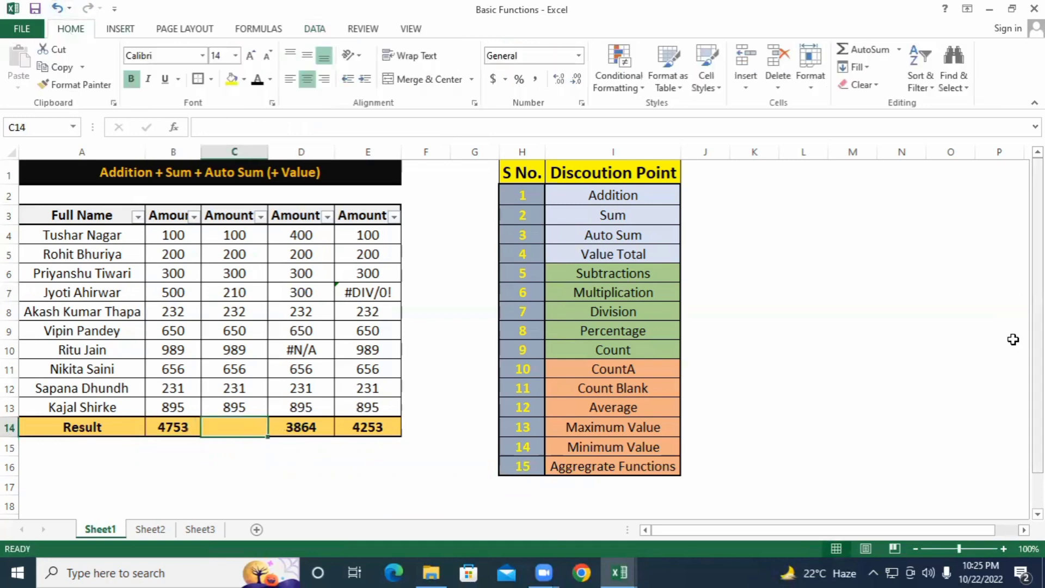
click(869, 50)
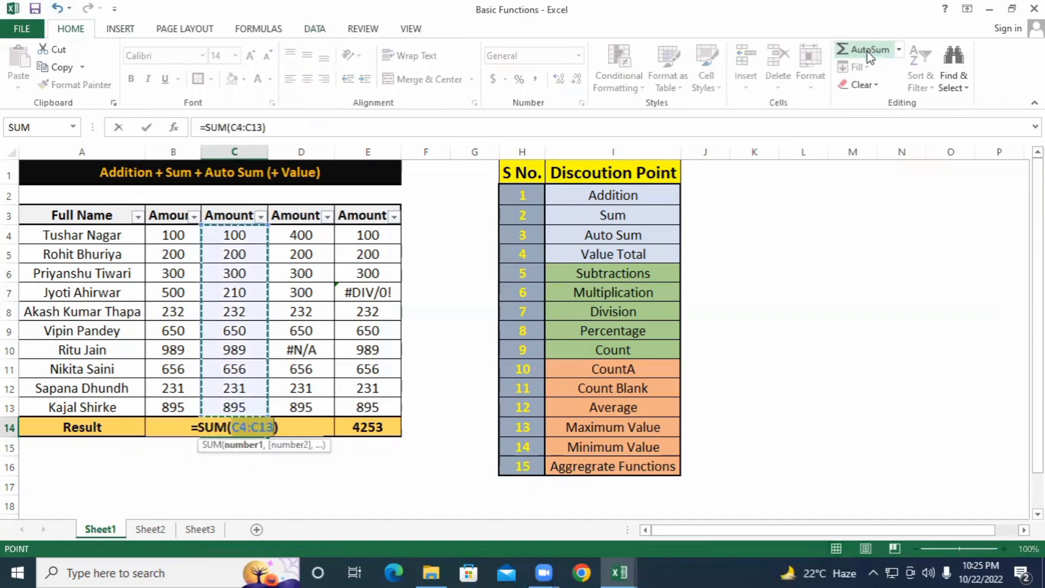
click(869, 50)
key(Return)
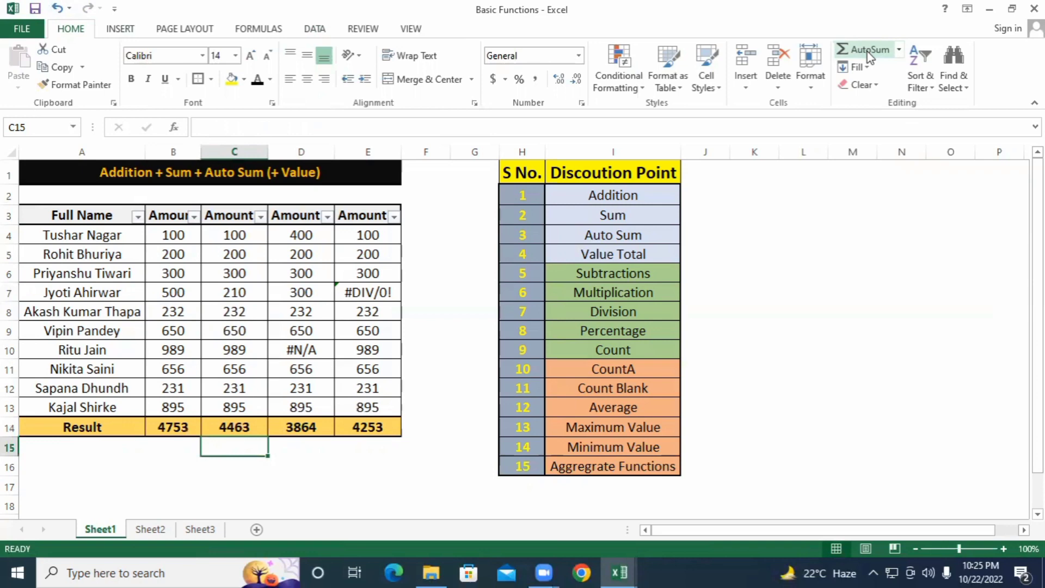
Step: Review the range used by the SUM formula in the Amount 1 total, C14
key(Up)
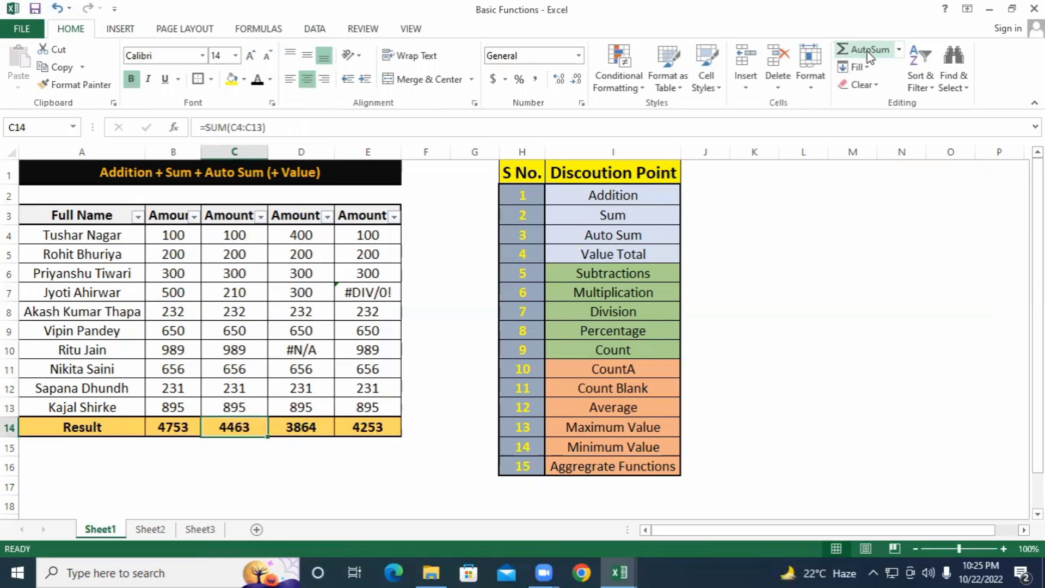
click(868, 50)
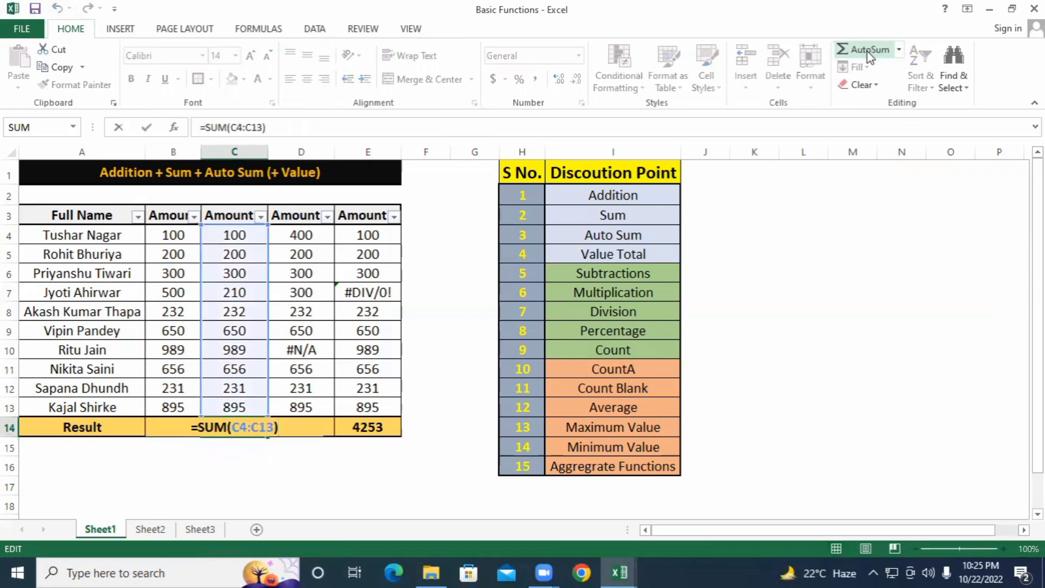
key(Escape)
Step: Clear the Amount 1 values in C12 and C10 as a test and undo both deletions
key(Up)
key(Up)
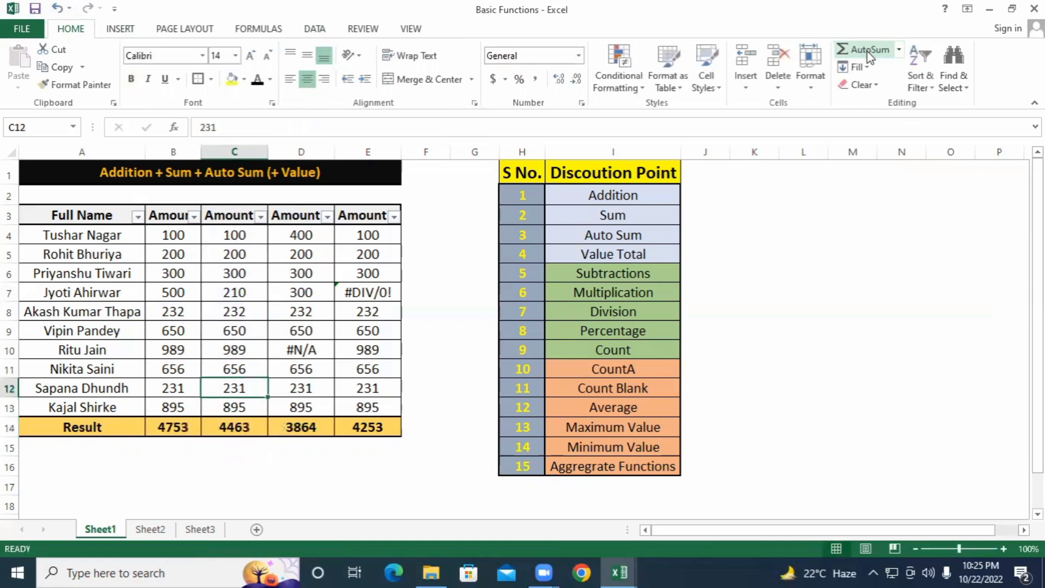
key(Delete)
key(Up)
key(Up)
key(Delete)
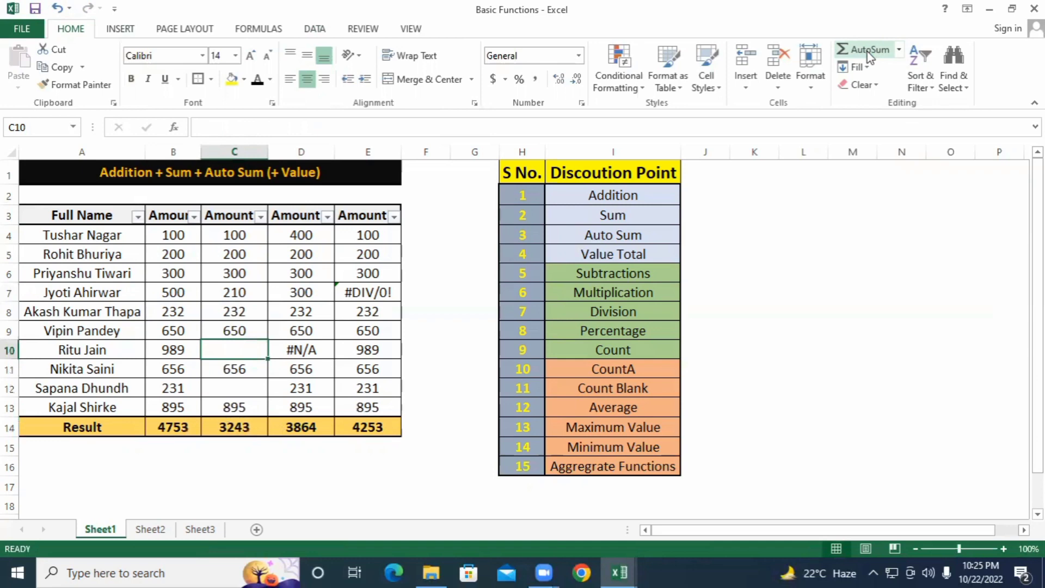
key(ctrl+z)
key(ctrl+z)
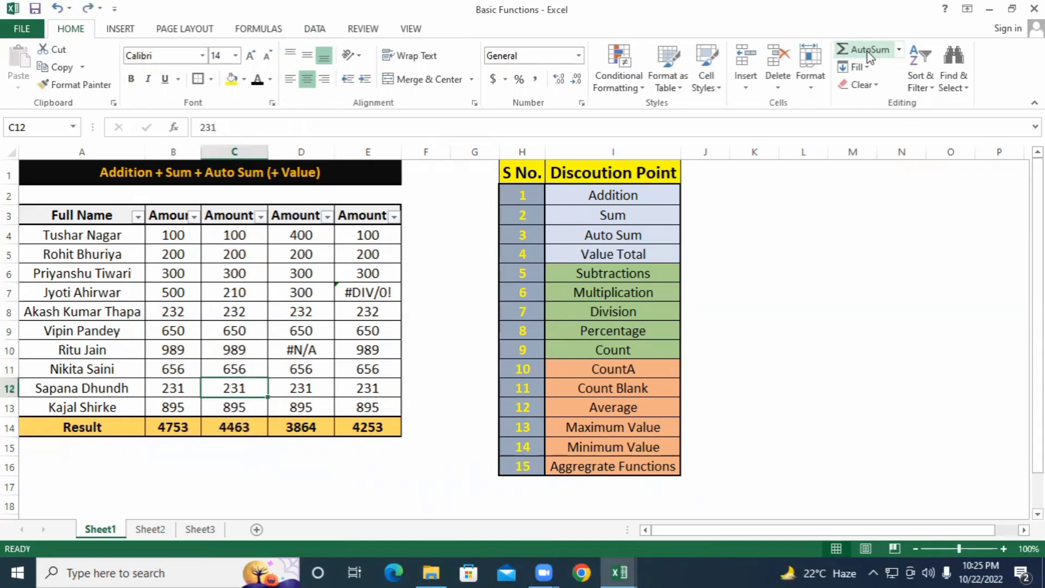
Step: Clear the Amount column's total in B14
key(Down)
key(Left)
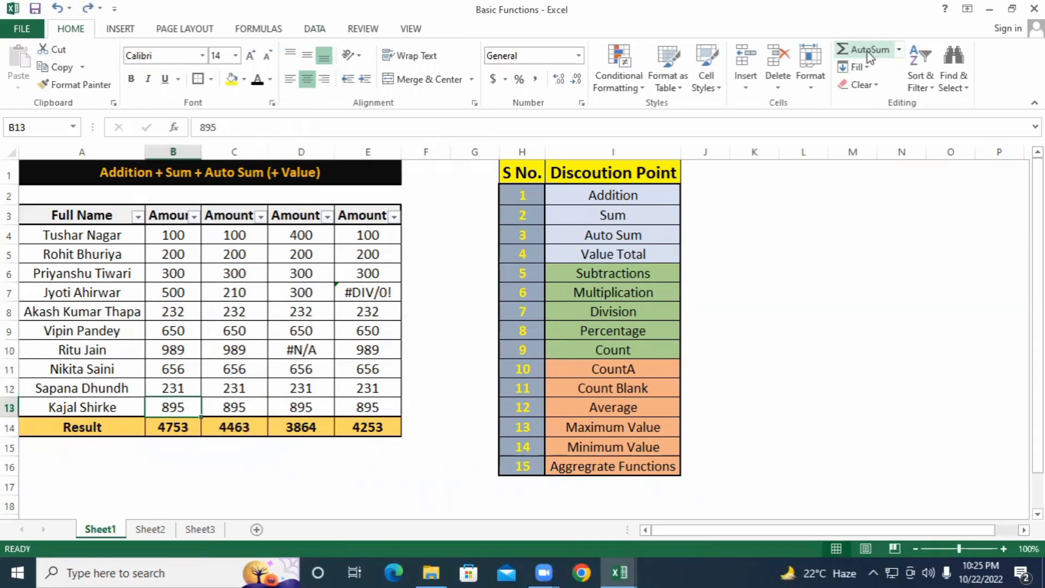
key(Down)
key(Delete)
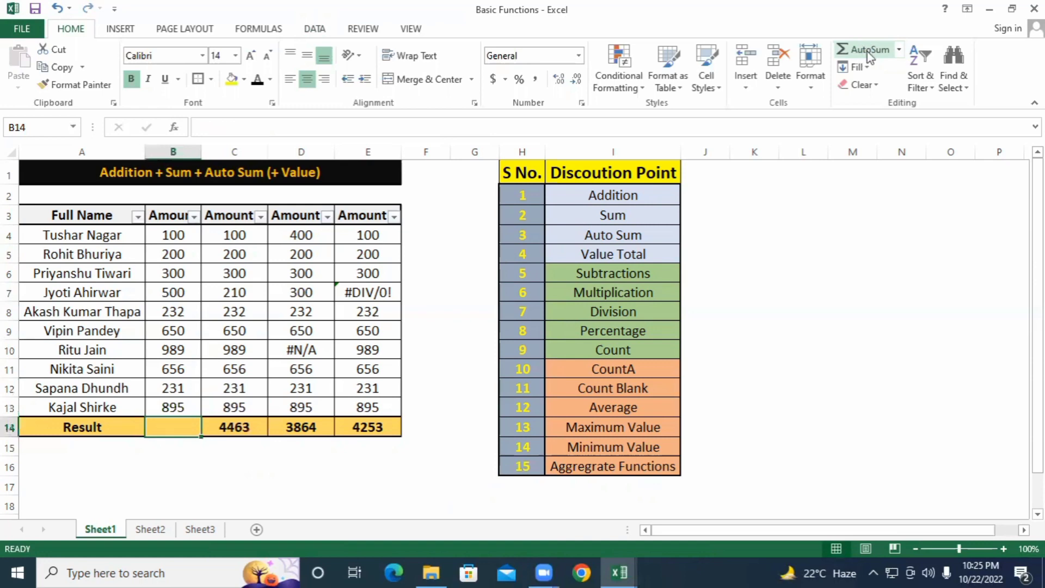
Step: Clear the Amount value in B7 to leave a blank cell within the column
key(Up)
key(Up)
key(Up)
key(Up)
key(Up)
key(Up)
key(Up)
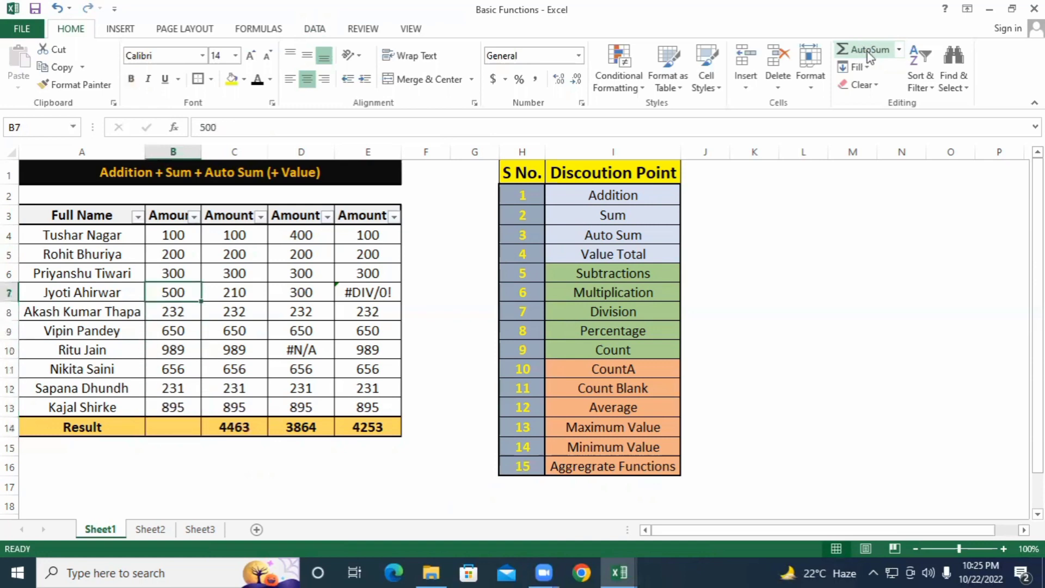
key(Delete)
Step: Insert an AutoSum in B14 with its suggested range B8:B13, below the blank cell
key(Down)
key(Down)
key(Down)
key(Down)
key(Down)
key(Down)
key(Down)
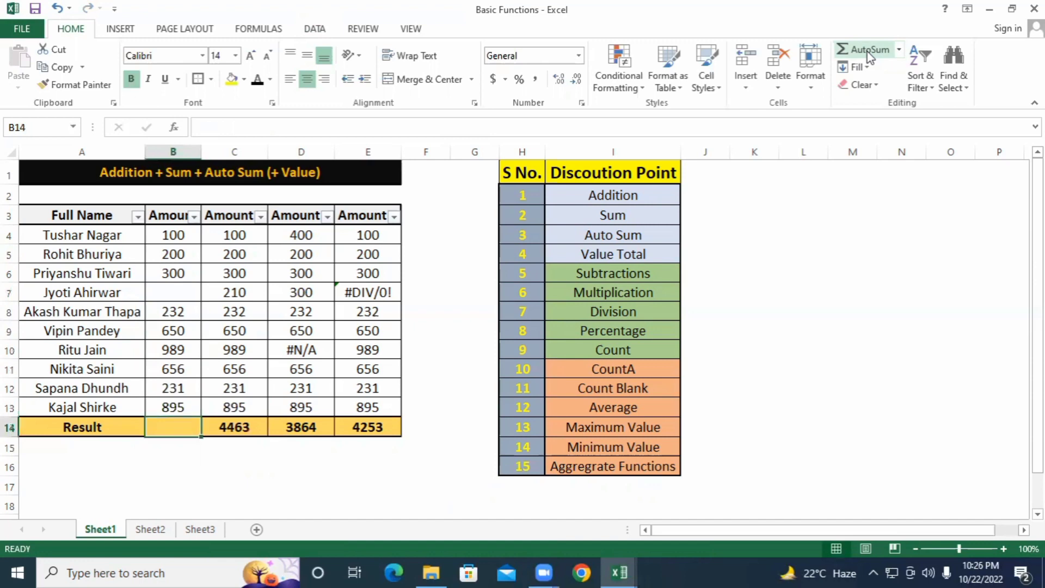
click(853, 51)
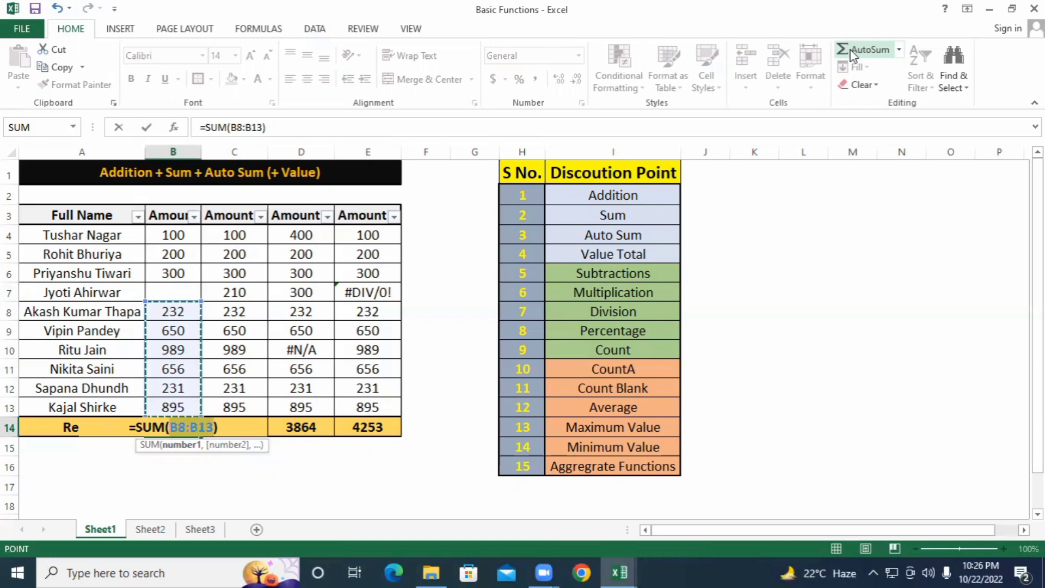
key(Return)
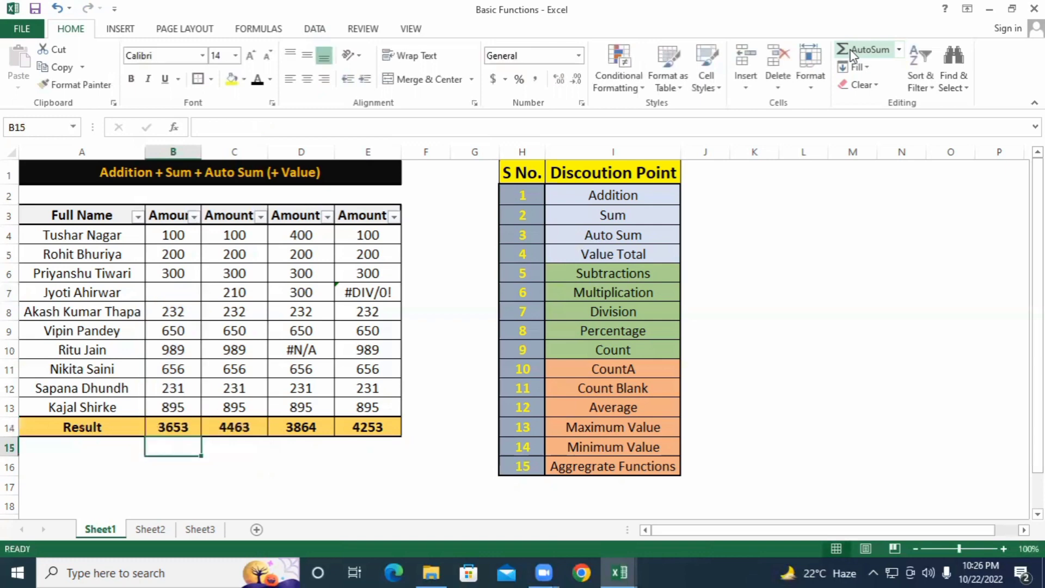
key(Up)
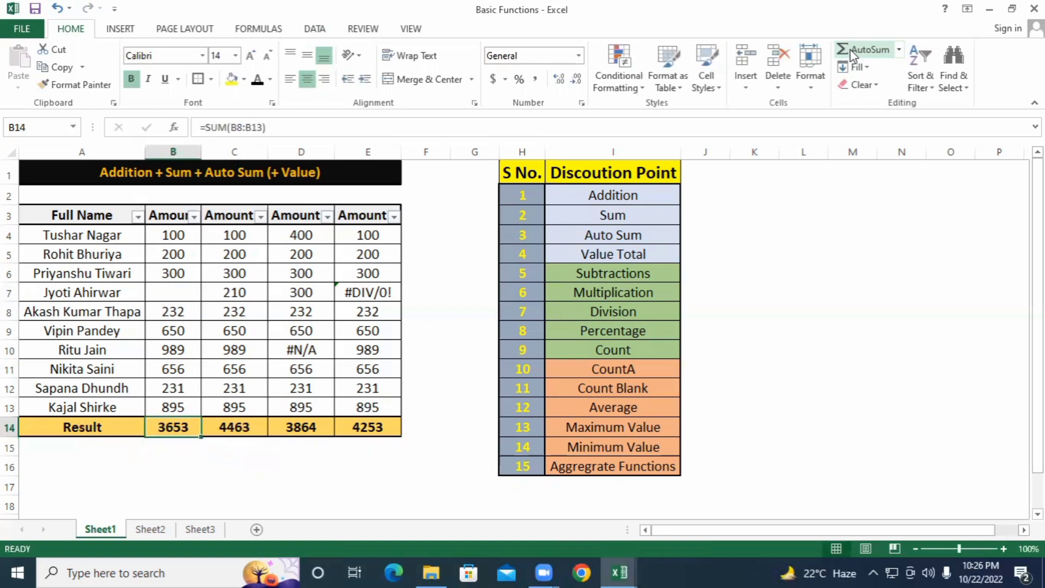
Step: Switch to Sheet2 and select the Subtraction table's result cell C6
key(ctrl+Page_Down)
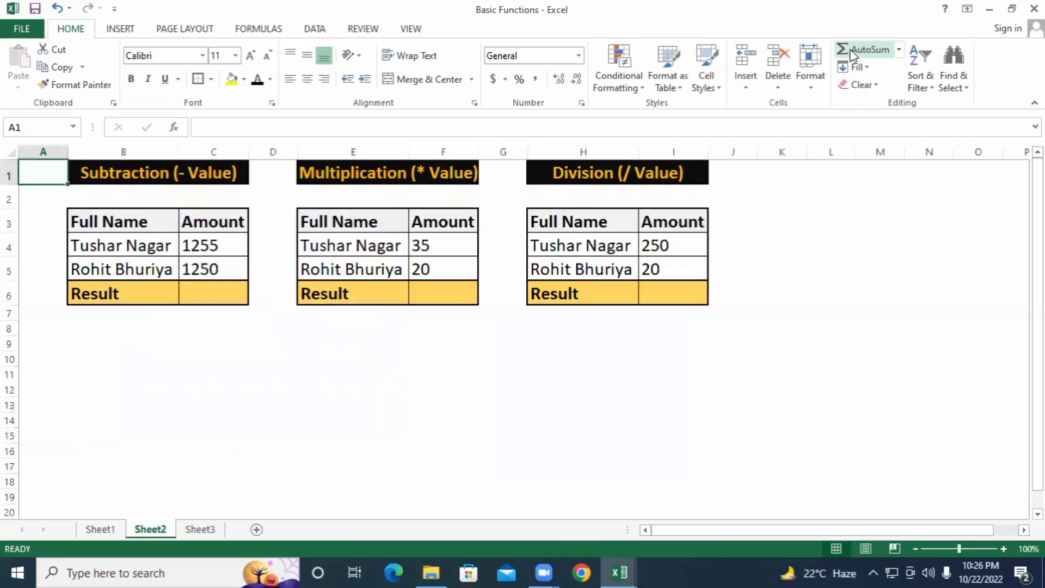
key(Right)
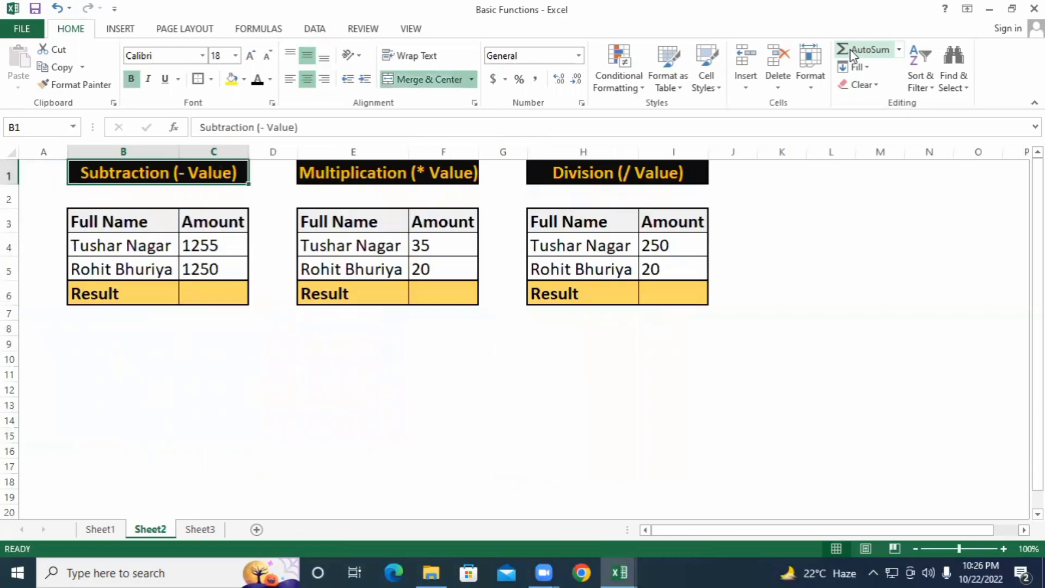
key(Down)
key(Down)
key(Down)
key(Down)
key(Right)
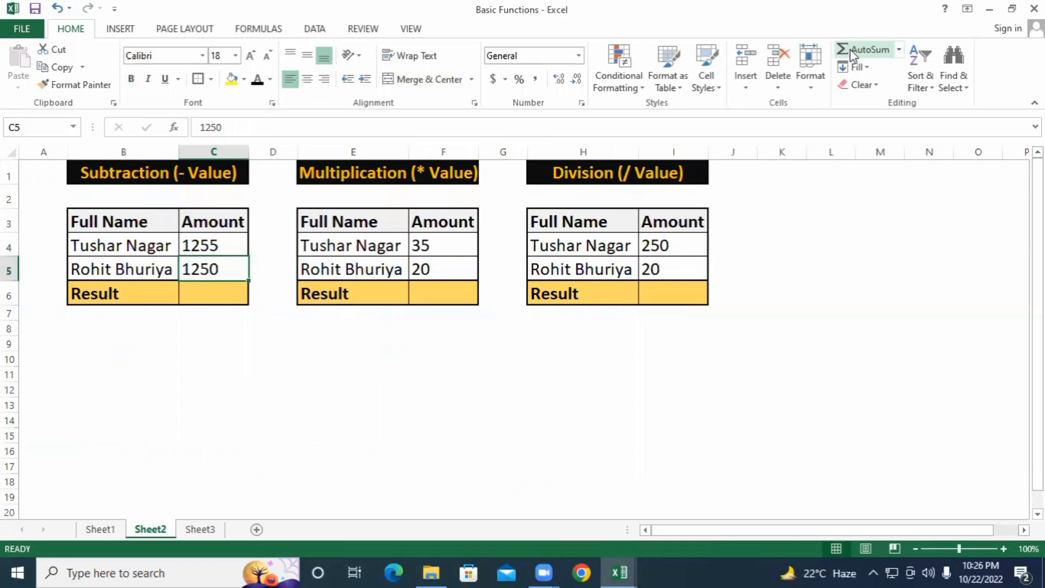
key(Down)
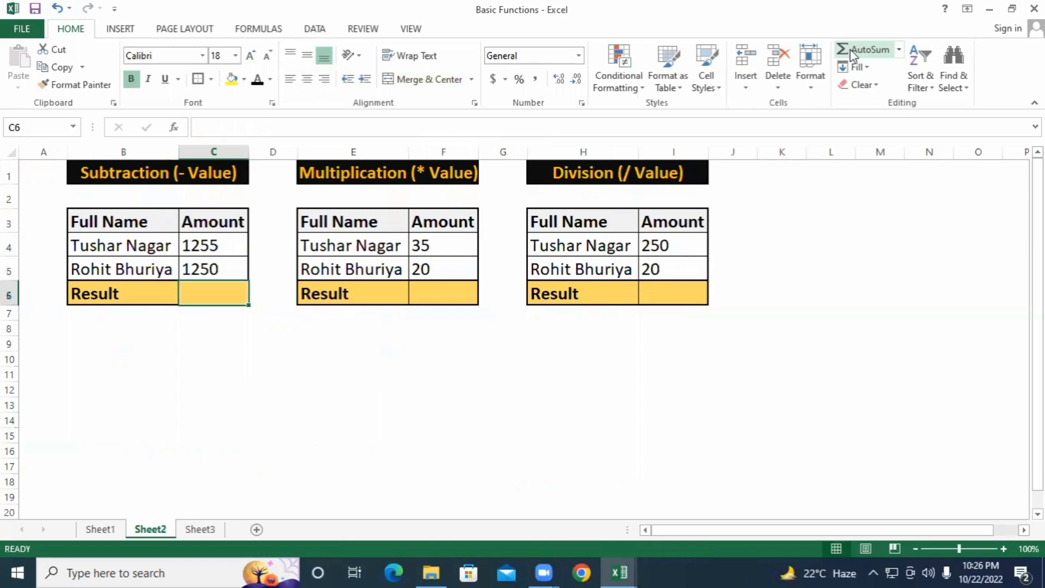
Step: Subtract the second amount from the first in C6 with =C4-C5
text(=)
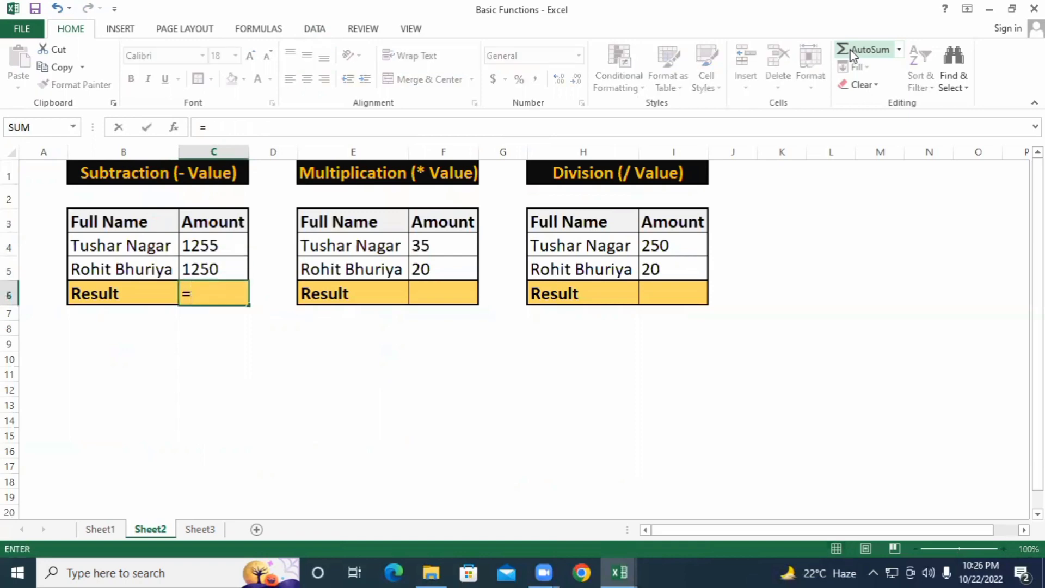
key(Up)
key(Up)
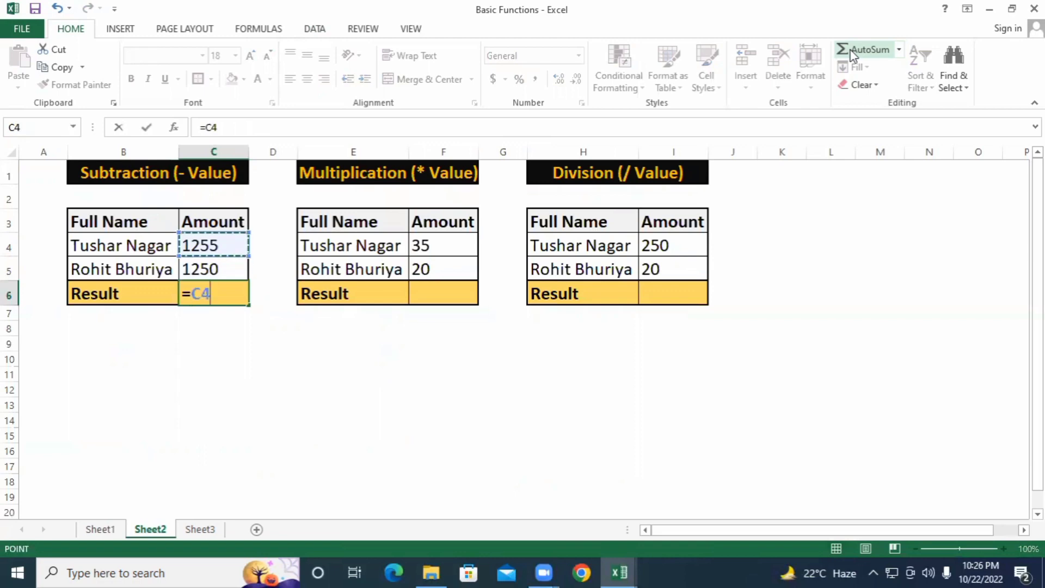
text(-)
key(Up)
key(Return)
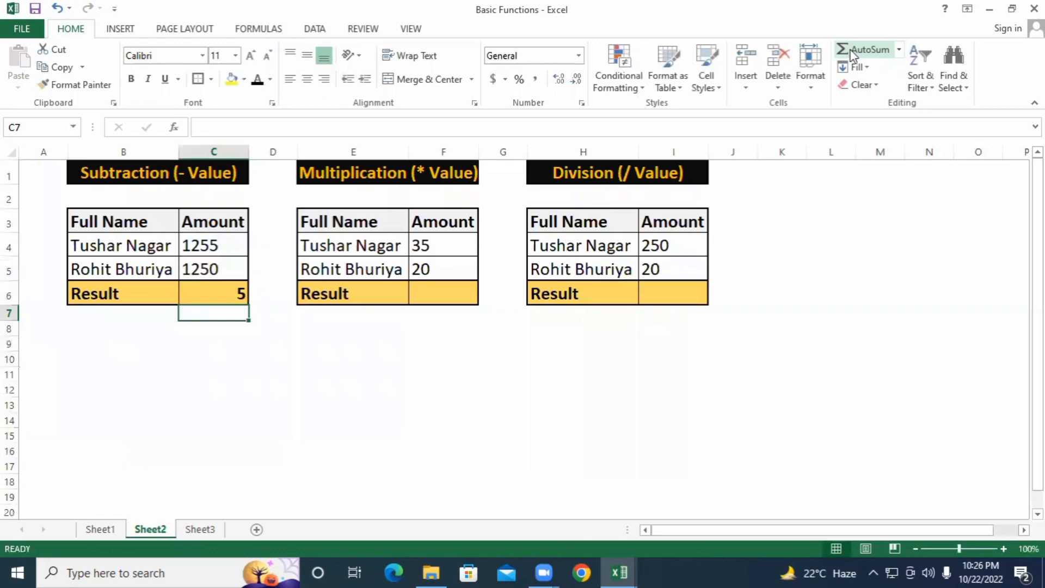
key(Up)
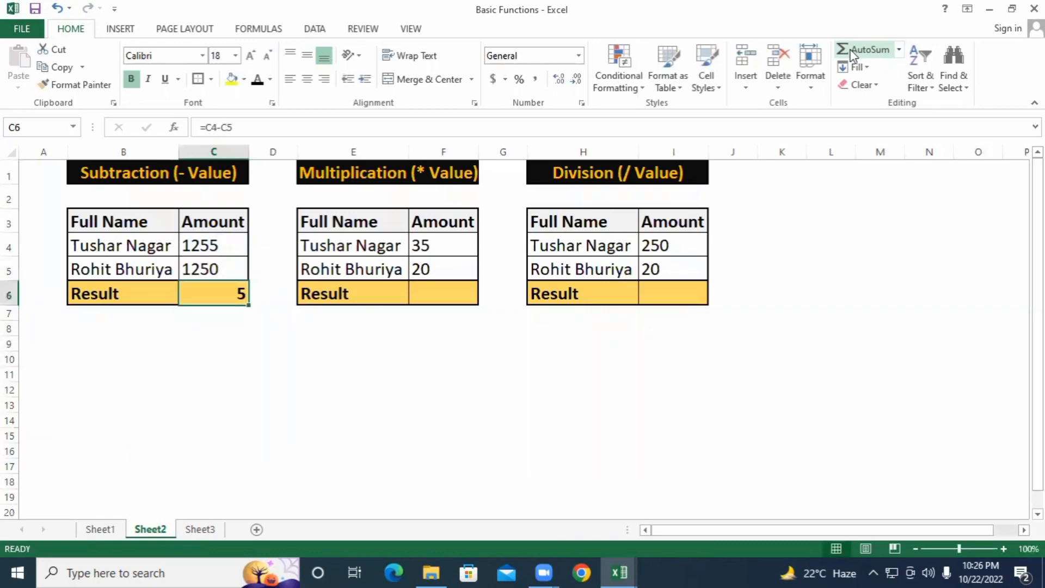
Step: Clear the Subtraction result in C6 and set the cell's number format to Long Date
key(Delete)
click(577, 56)
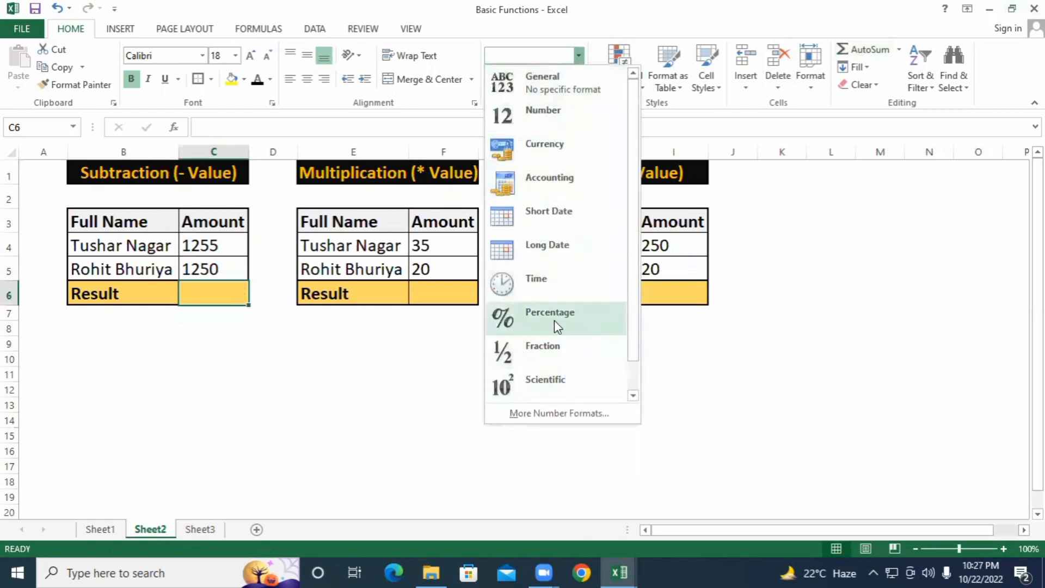
click(556, 247)
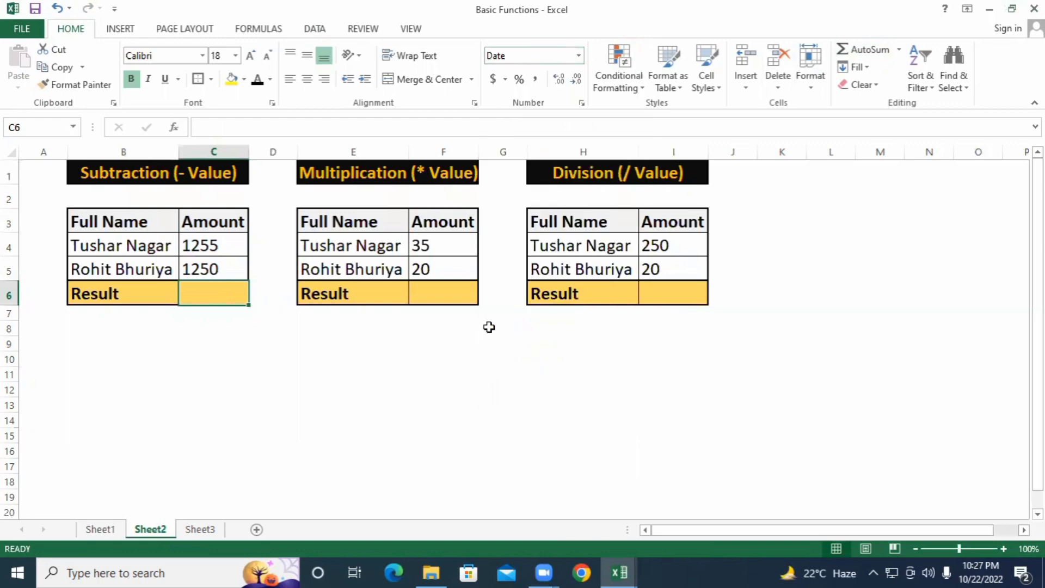
Step: Enter =C4-C5 in the Subtraction table's result cell C6, keeping the cell selected
text(=)
key(Up)
key(Up)
text(-)
key(Up)
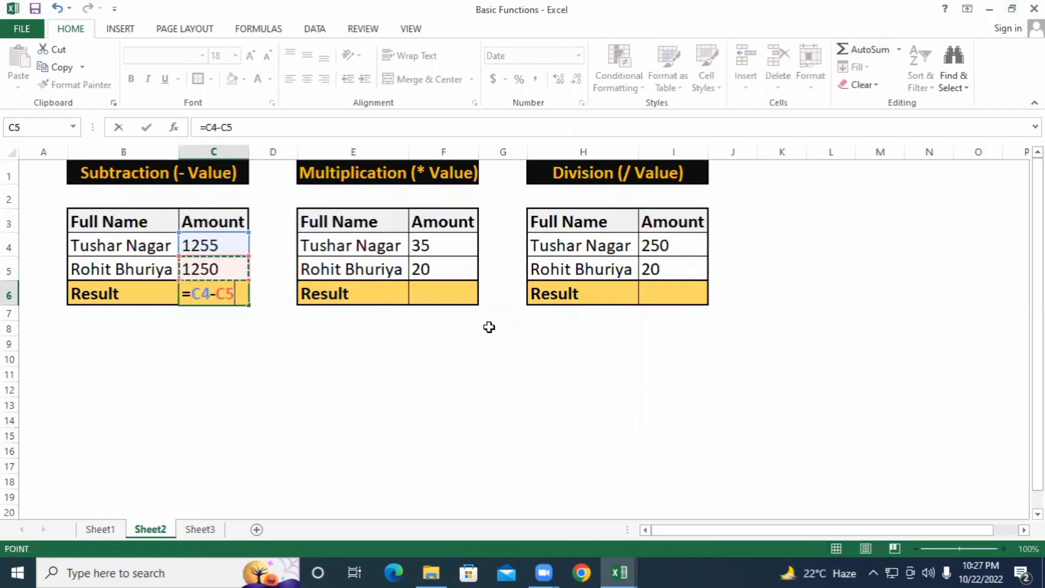
key(ctrl+Return)
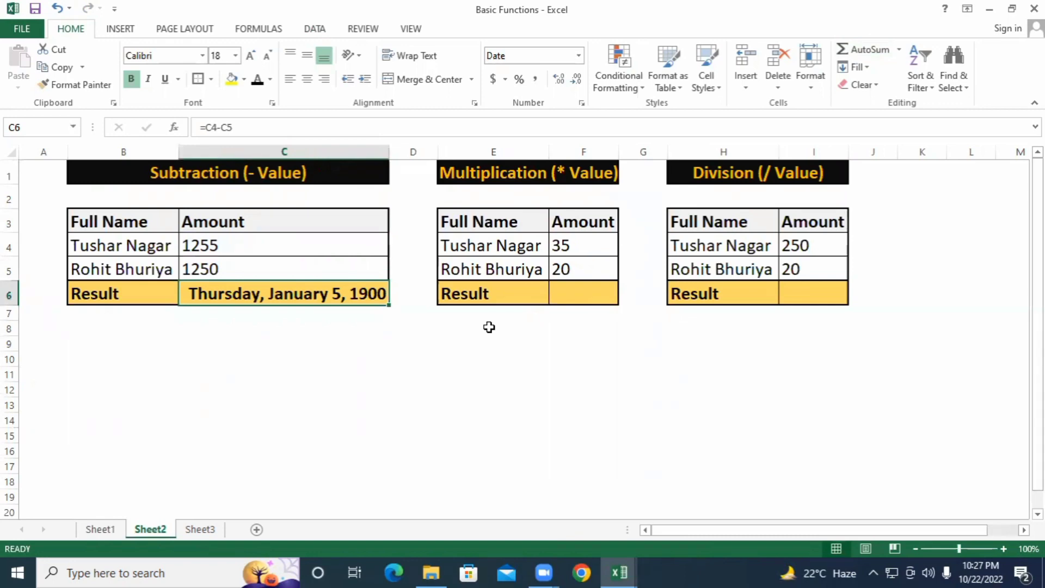
Step: Set the number format of the Subtraction result in C6 to General
click(522, 58)
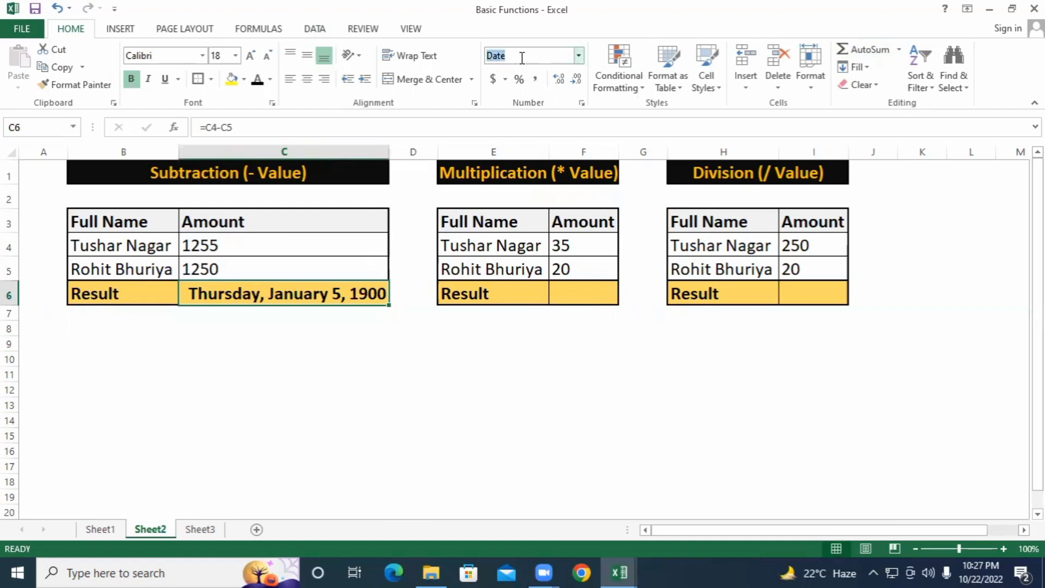
click(578, 59)
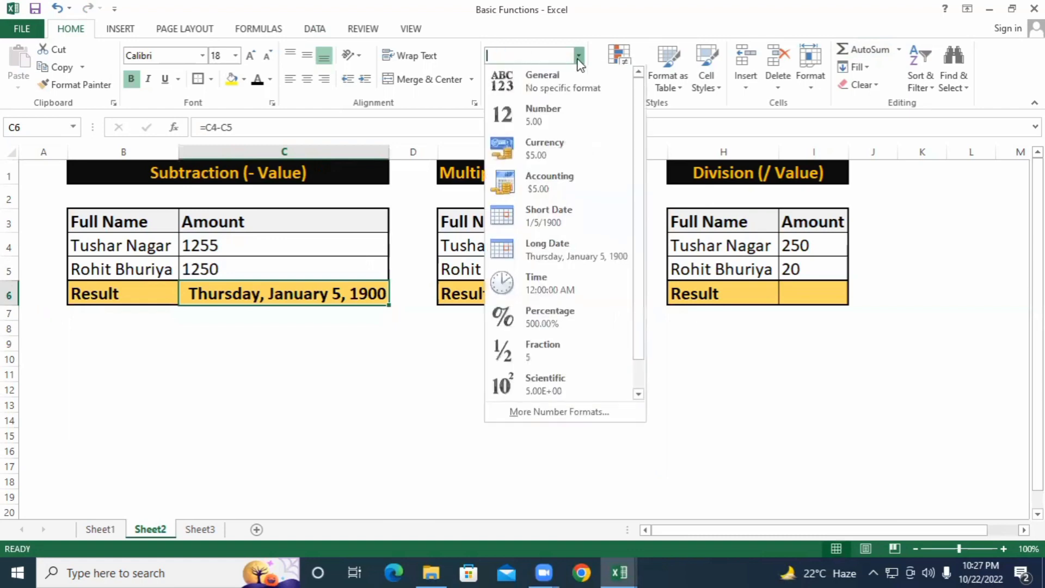
click(554, 91)
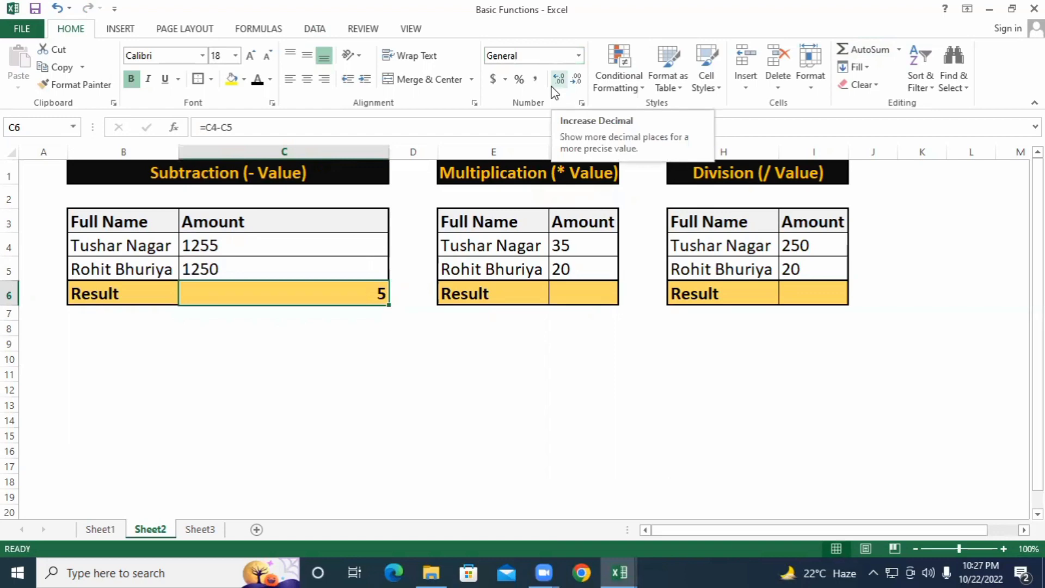
key(Right)
key(Right)
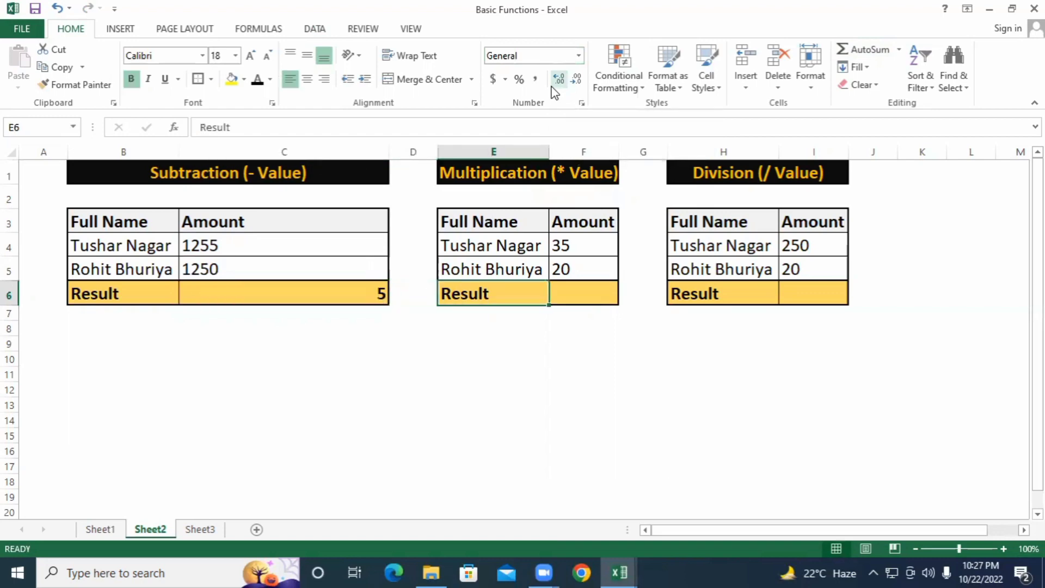
key(Right)
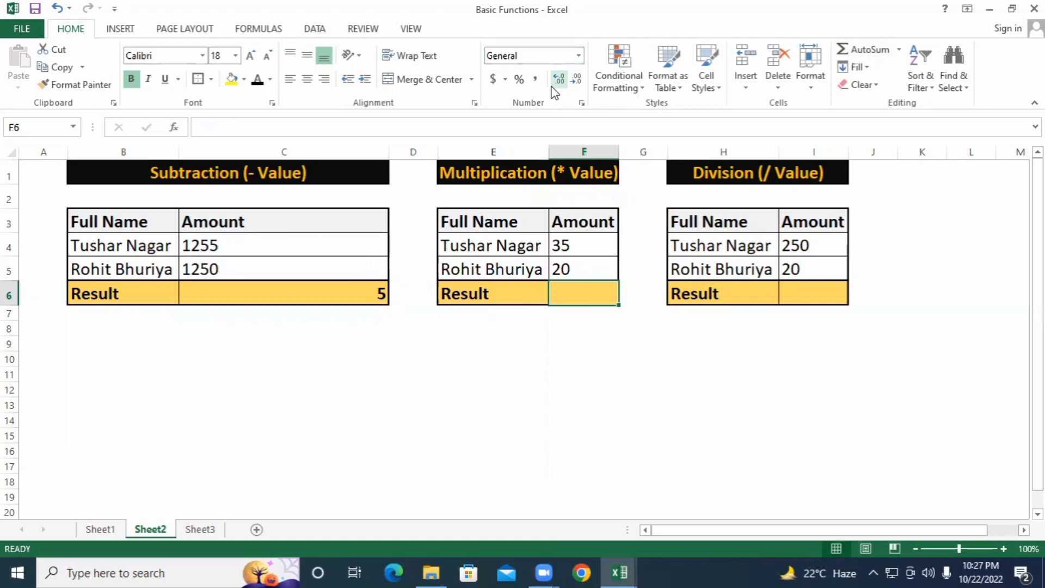
text(=)
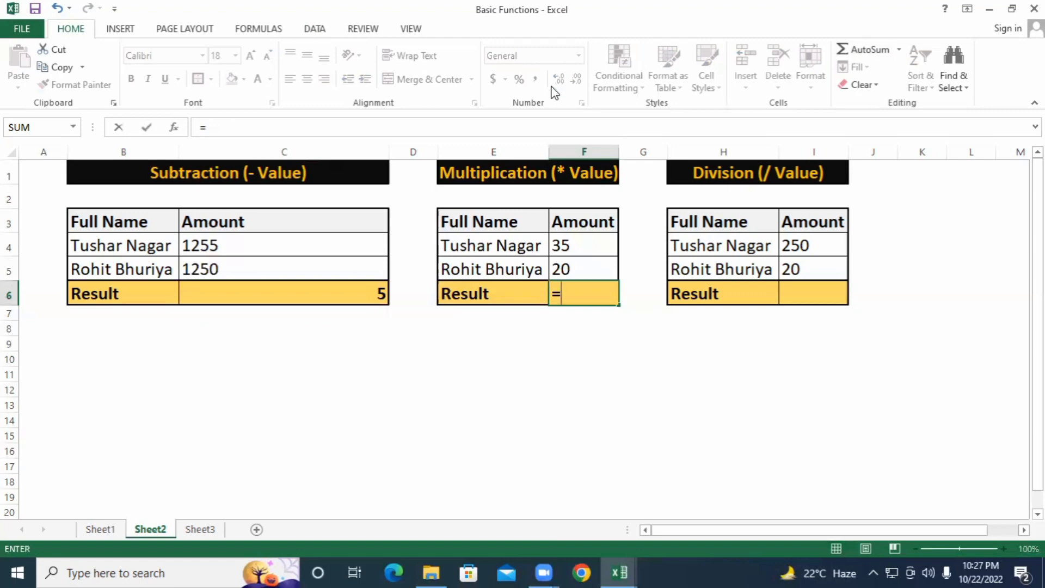
key(Escape)
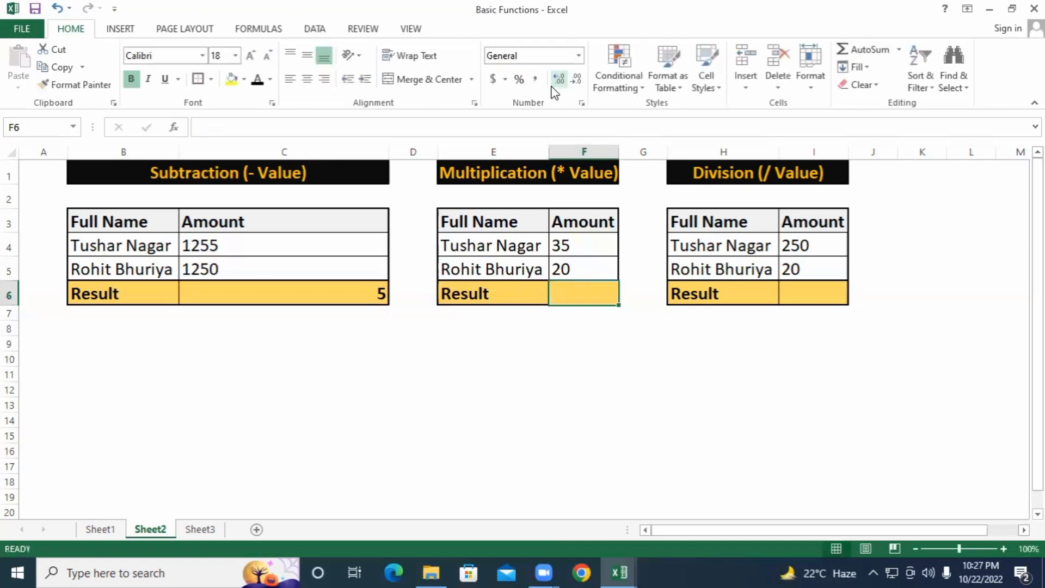
Step: Multiply the two amounts in the Multiplication table's result cell F6 with =+F4*F5
text(+)
key(Up)
key(Up)
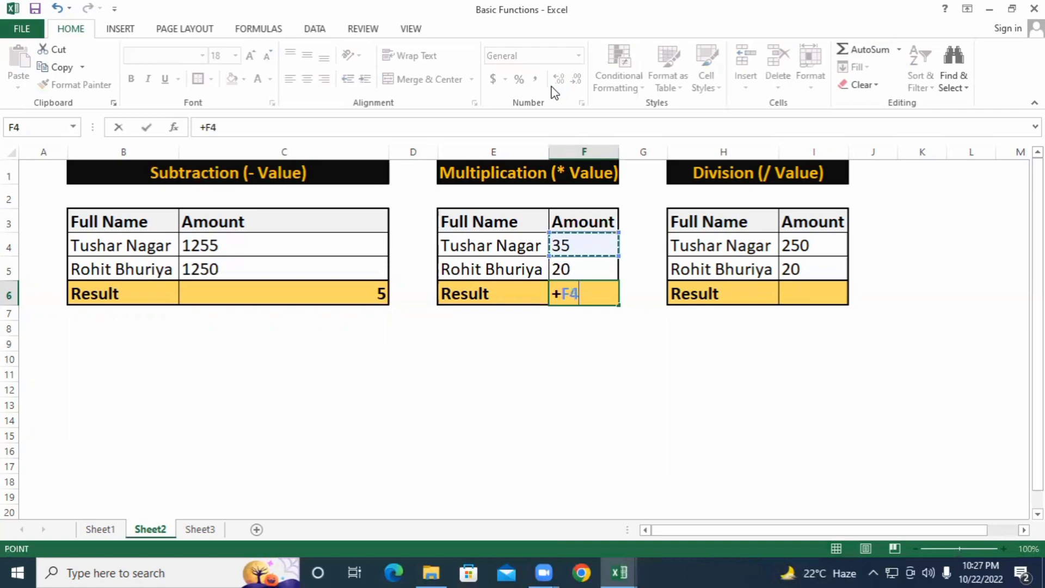
text(*)
key(Down)
key(Return)
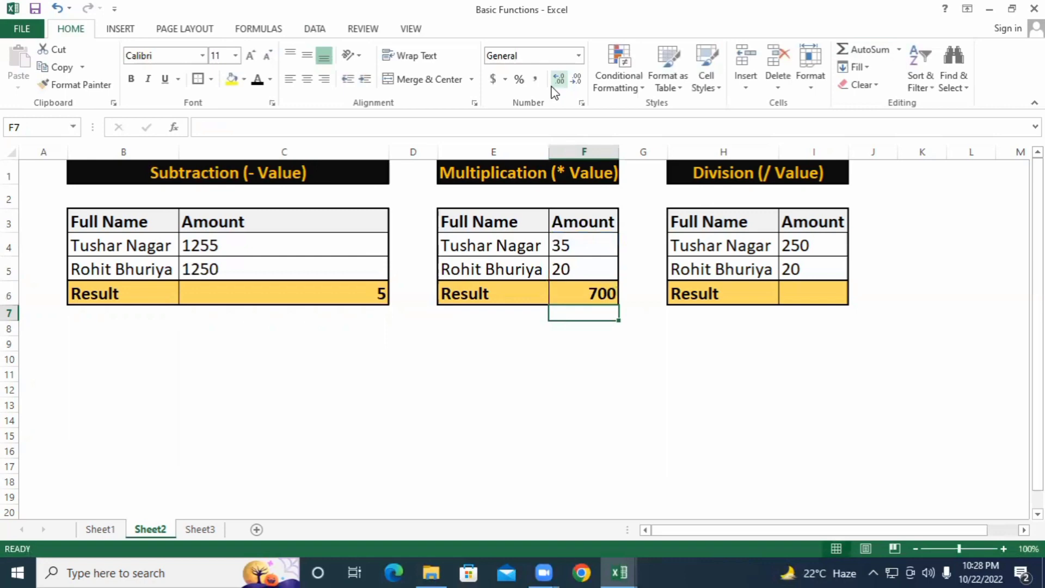
Step: Change the second amount in the Multiplication table, cell F5, to 10
key(Up)
key(Up)
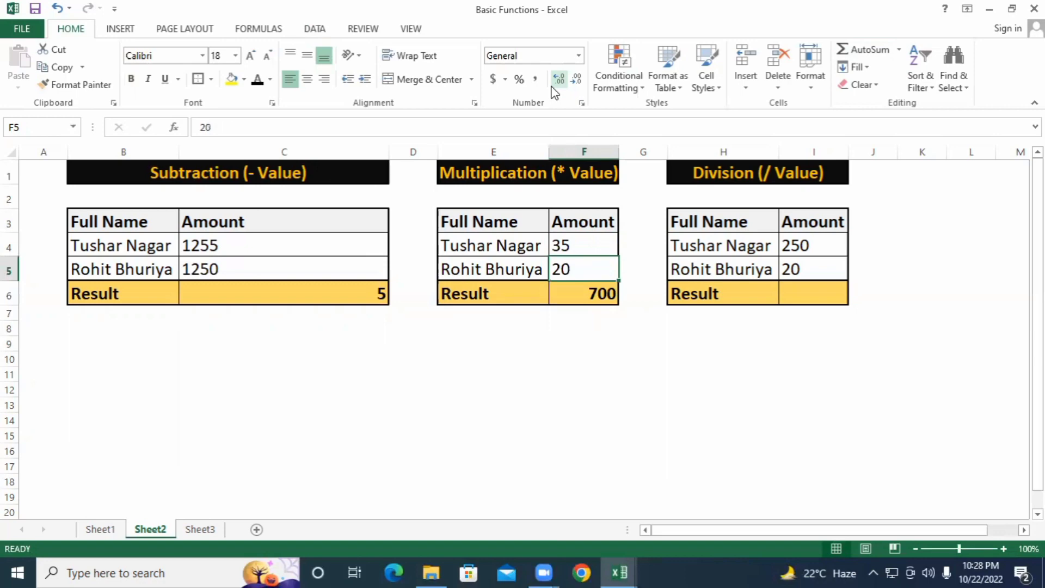
text(10)
key(Return)
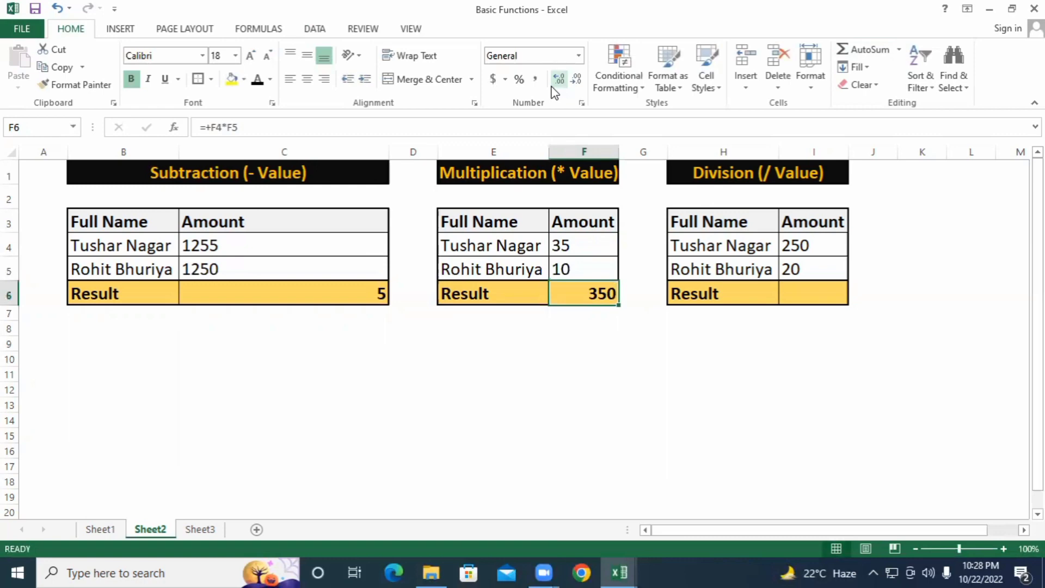
Step: Divide the first amount by the second in the Division table's result cell I6 with =I4/I5, keeping the cell selected
key(Right)
key(Right)
key(Right)
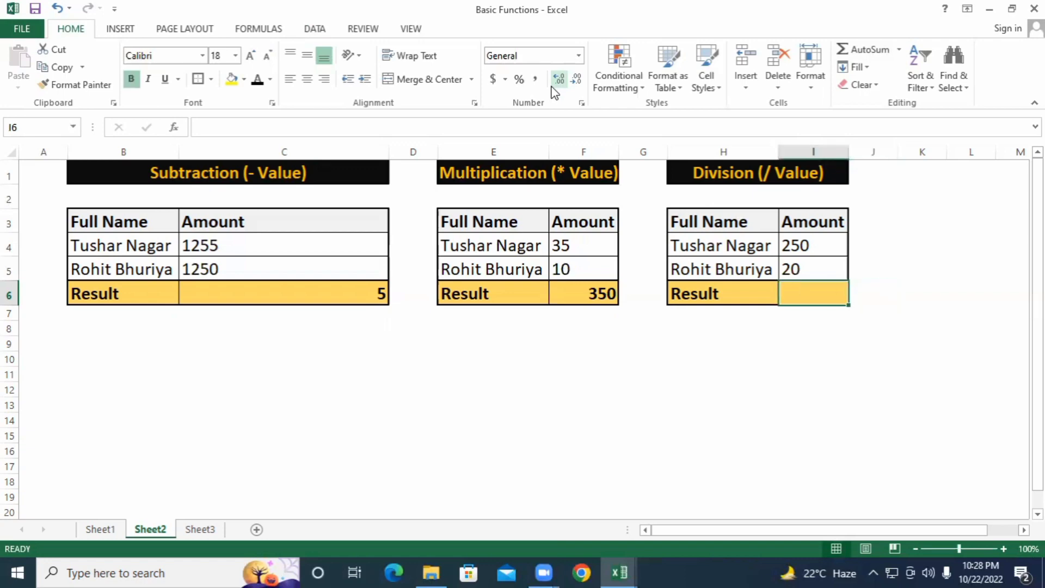
text(=)
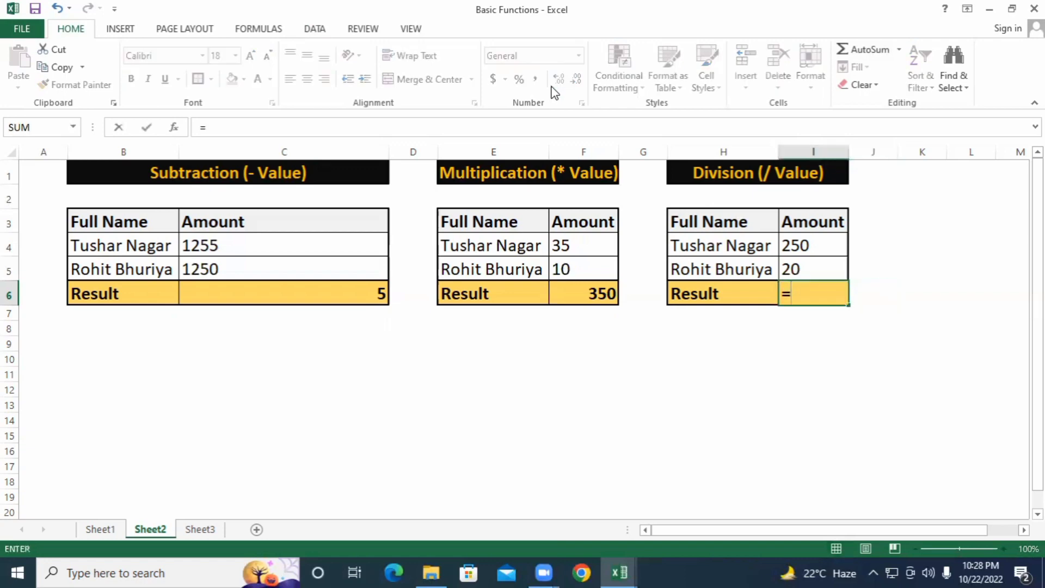
key(Up)
key(Up)
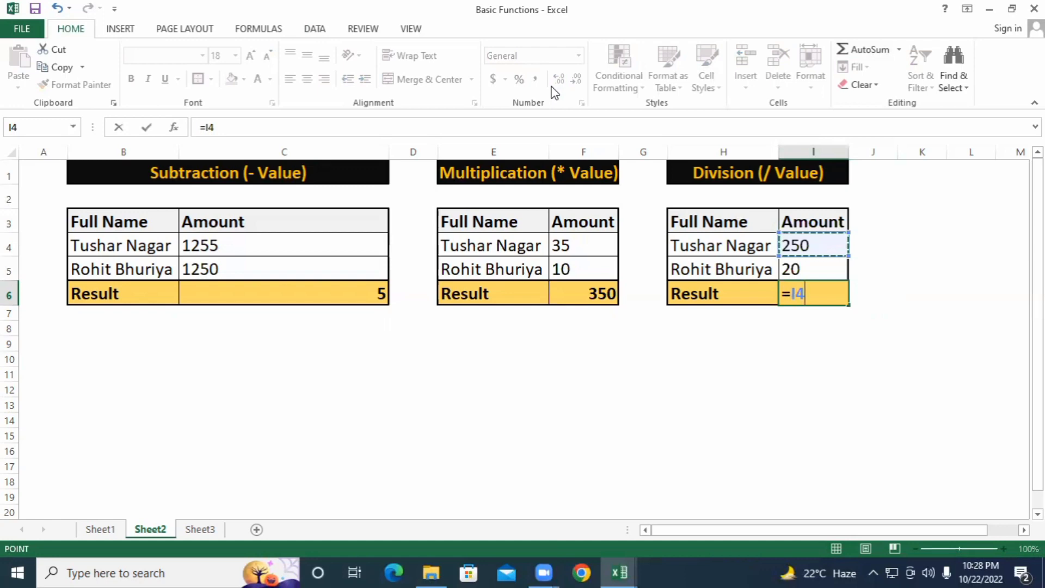
text(/)
key(Up)
key(Return)
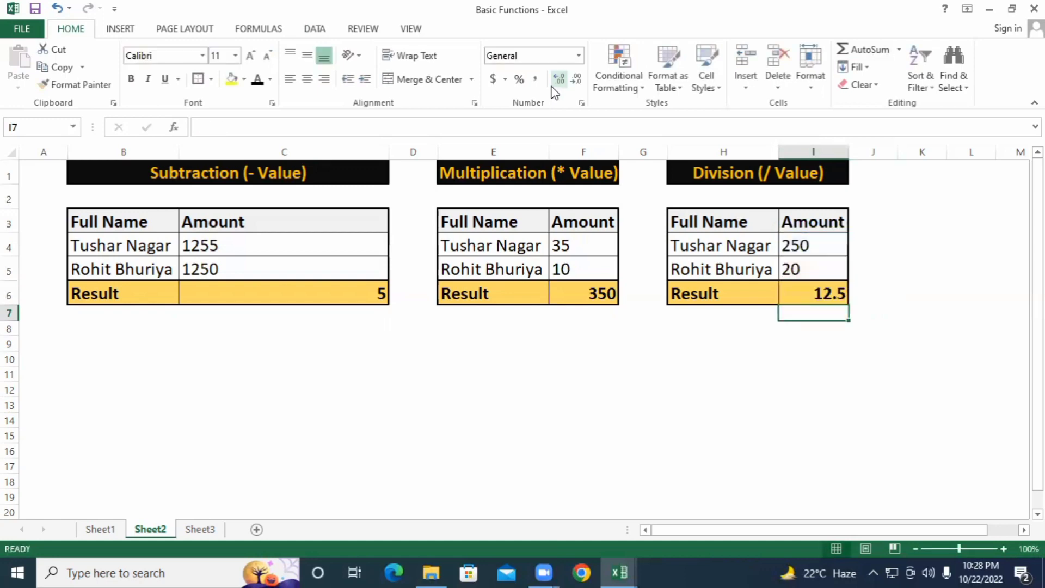
key(Up)
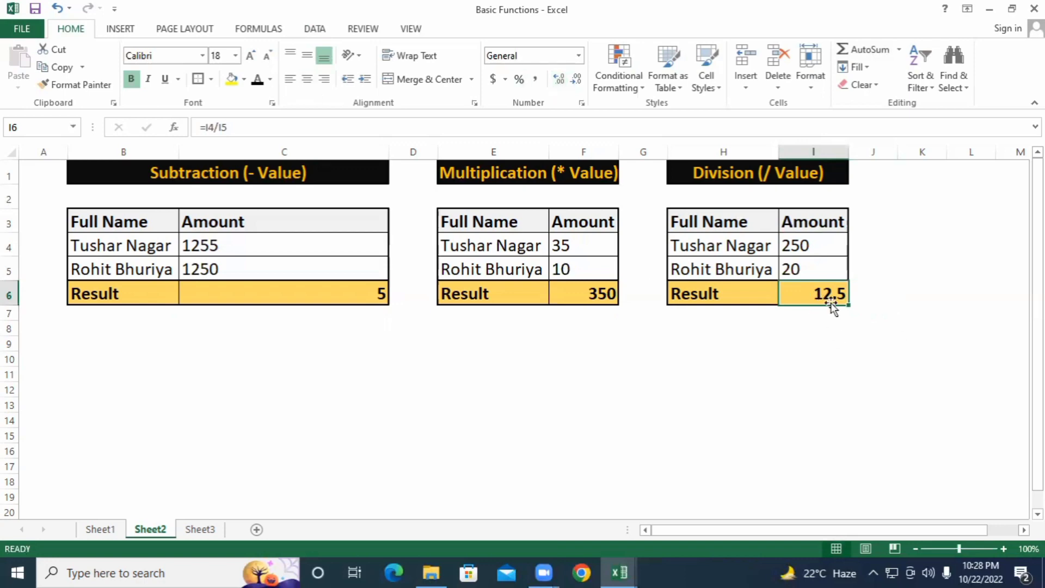
Step: Switch to Sheet3 and look through the names and amounts in the Percentage table
click(797, 264)
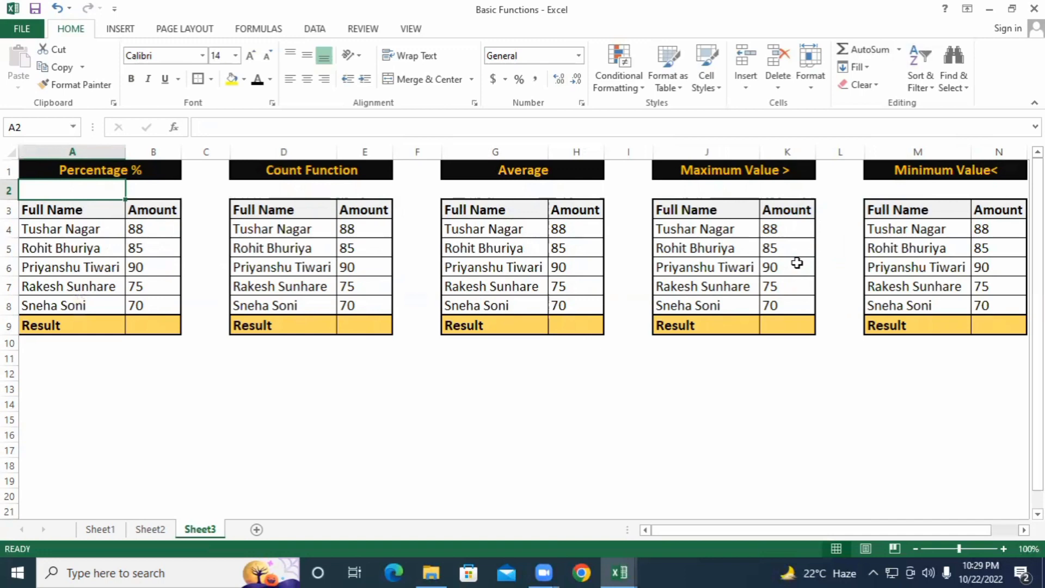
key(Down)
key(Down)
key(Down)
key(Down)
key(Down)
key(Down)
key(Down)
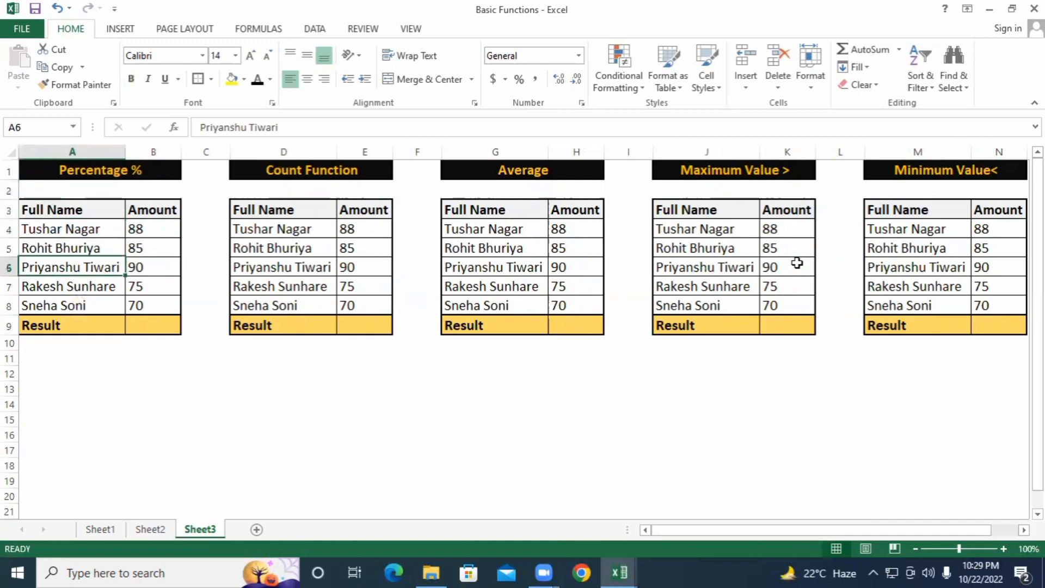
key(Up)
key(Up)
key(Up)
key(Up)
key(Up)
key(Right)
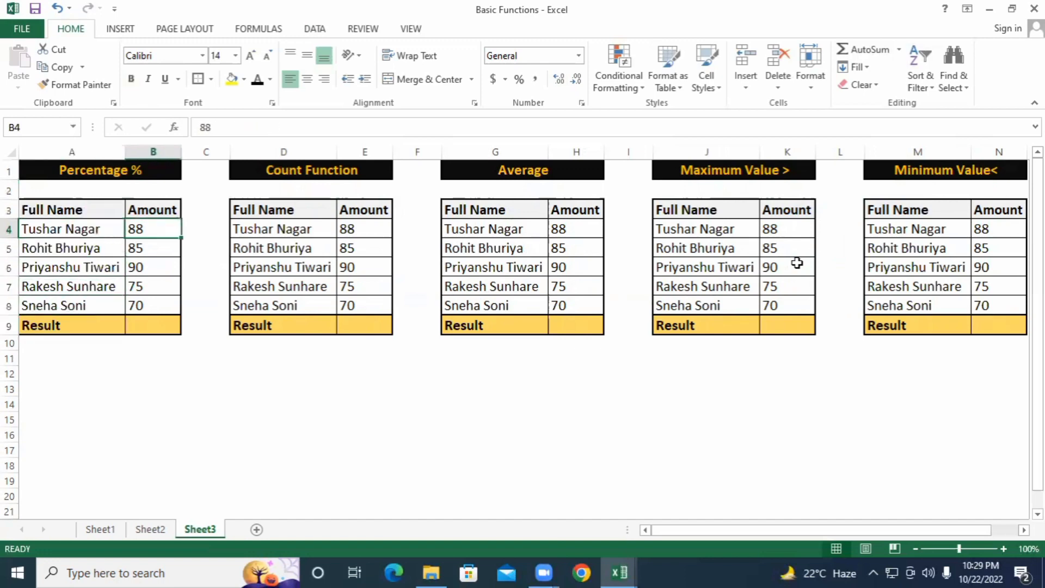
key(ctrl+shift+Down)
key(Down)
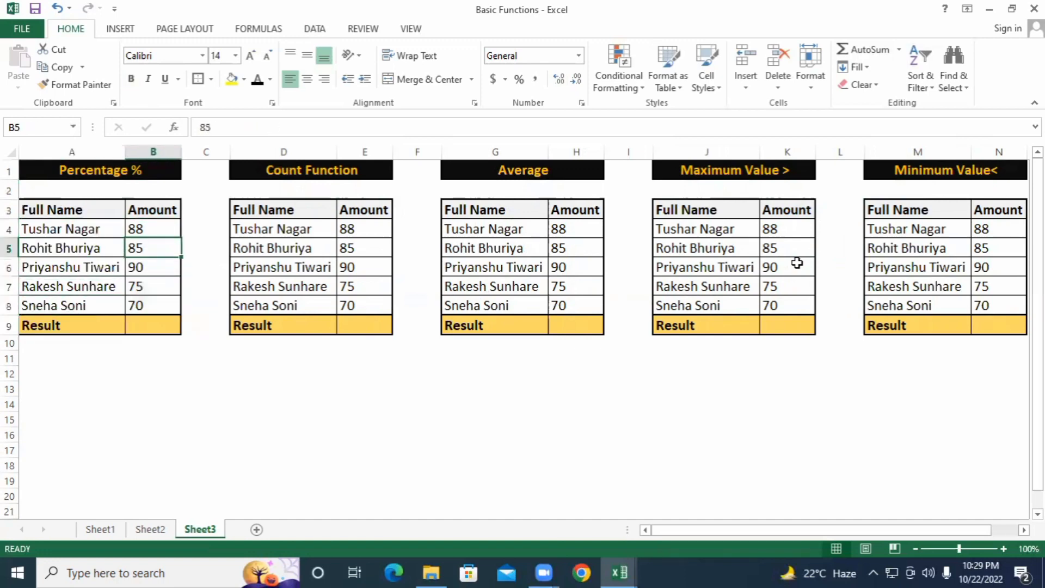
key(Down)
key(Down)
key(Down)
key(Down)
key(Down)
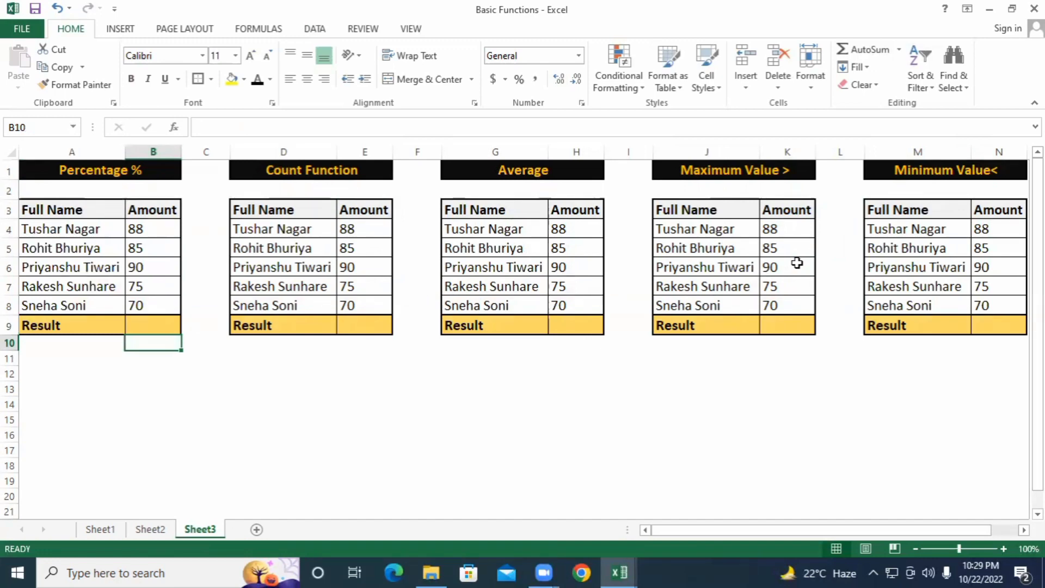
Step: Total the Percentage table's amounts in result cell B9 with =SUM(B4:B8)
key(Up)
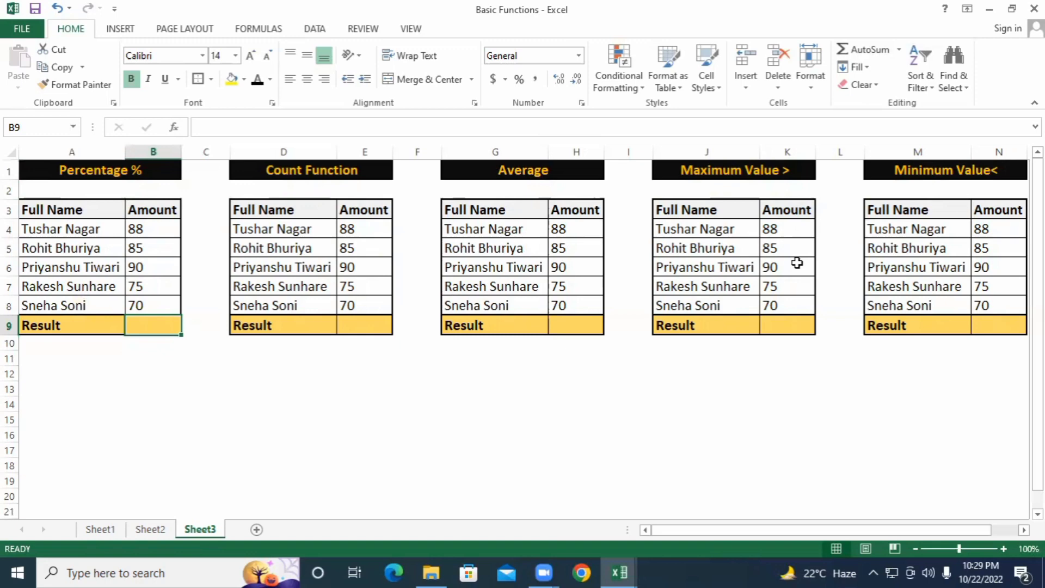
key(alt+equal)
key(Return)
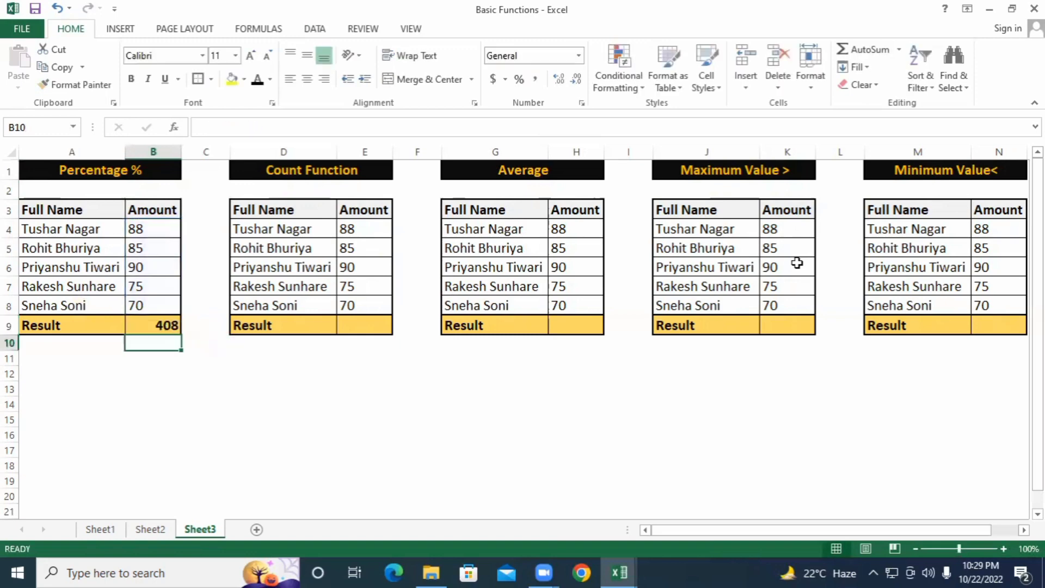
key(Up)
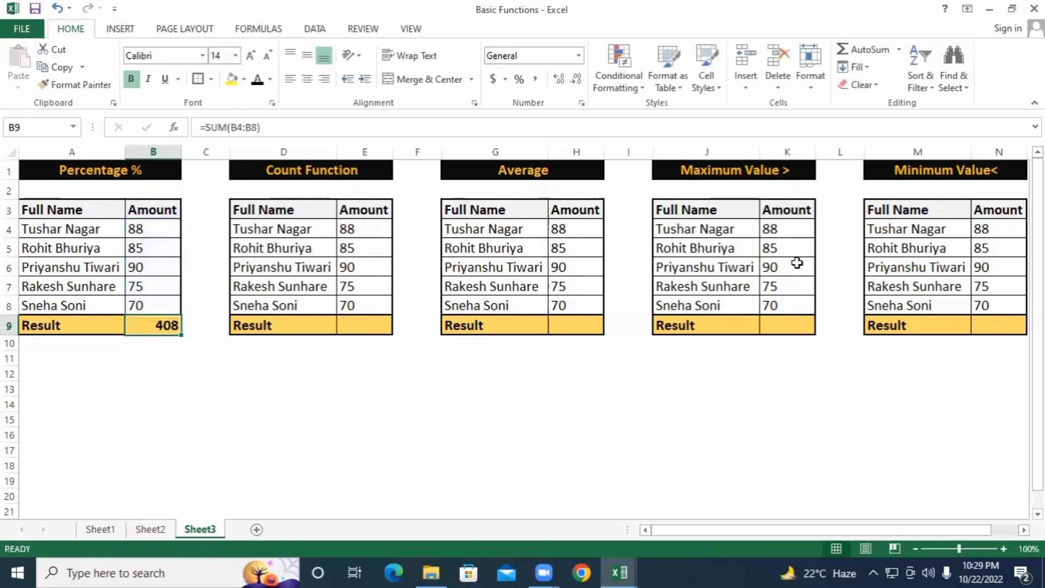
Step: Enter the maximum total 500 in B10, directly below the Percentage table's result
key(Down)
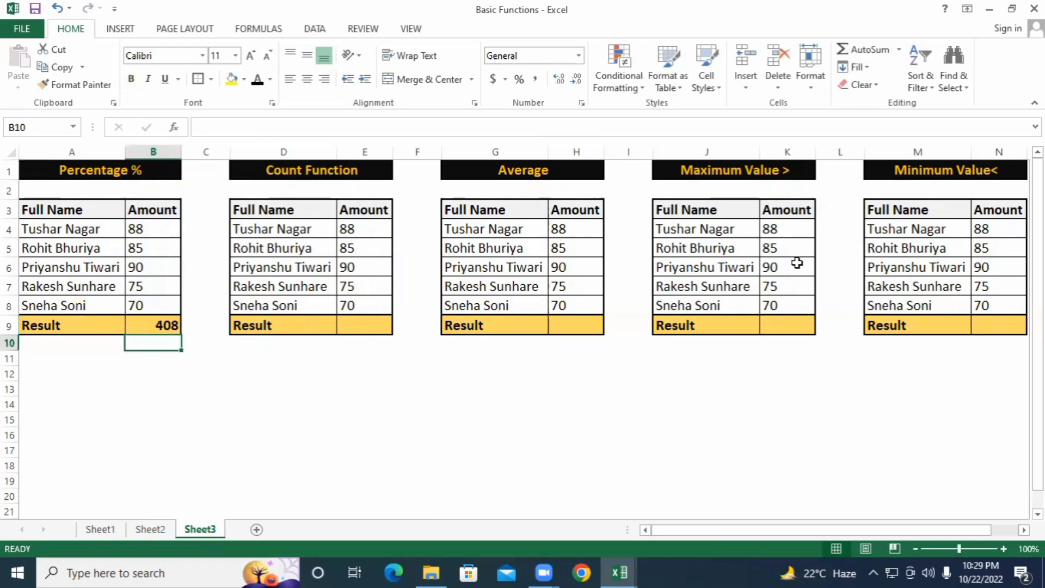
text(500)
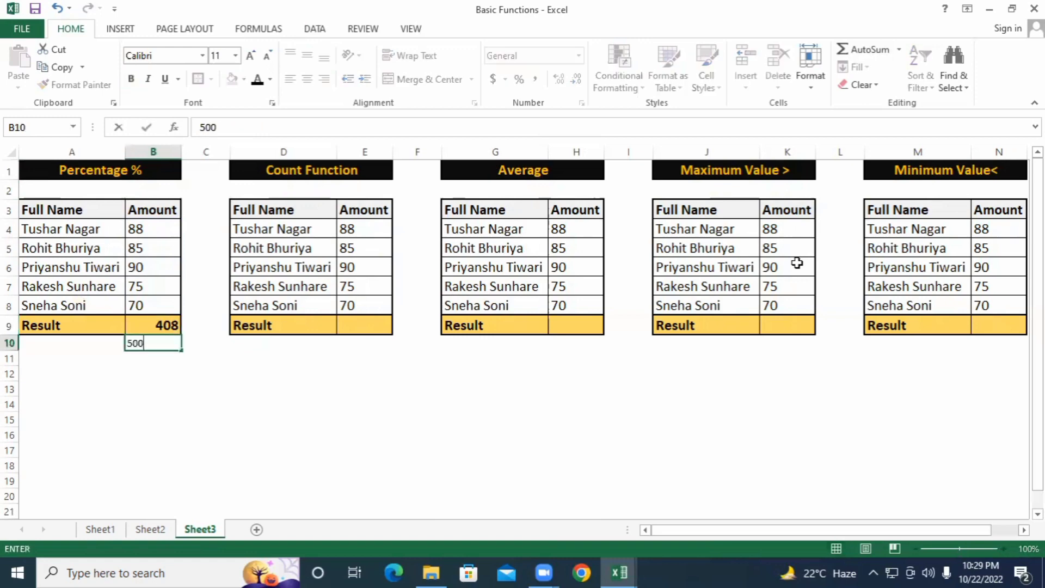
key(Return)
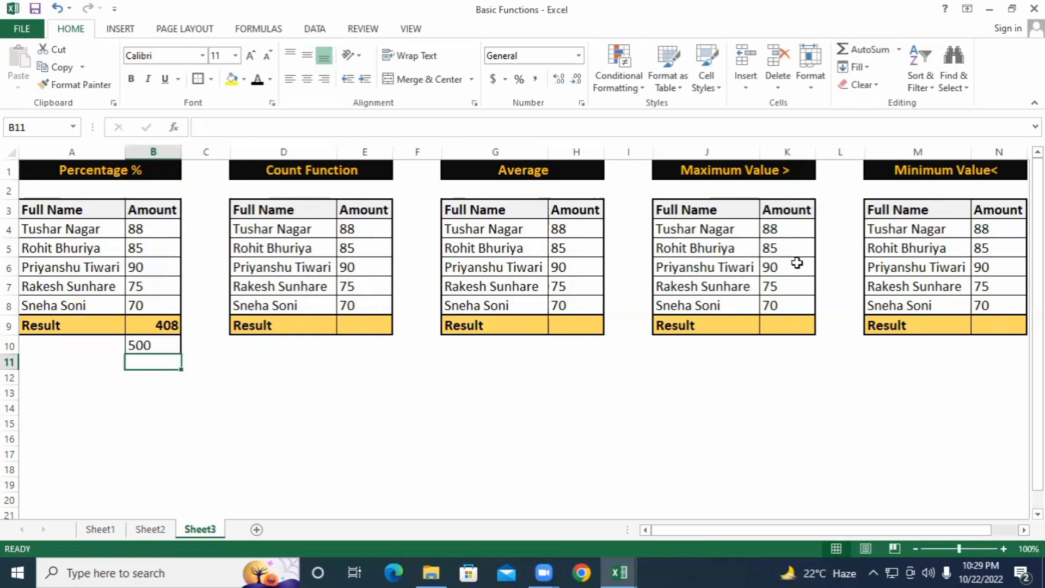
Step: Divide the obtained total by the maximum total in B11 with =+B9/B10
text(+)
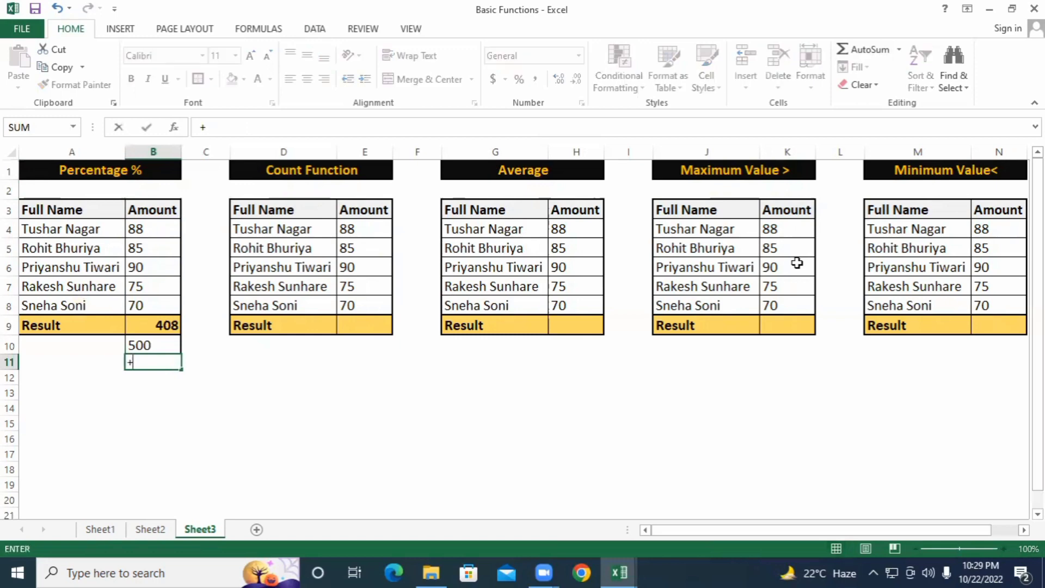
key(Up)
key(Up)
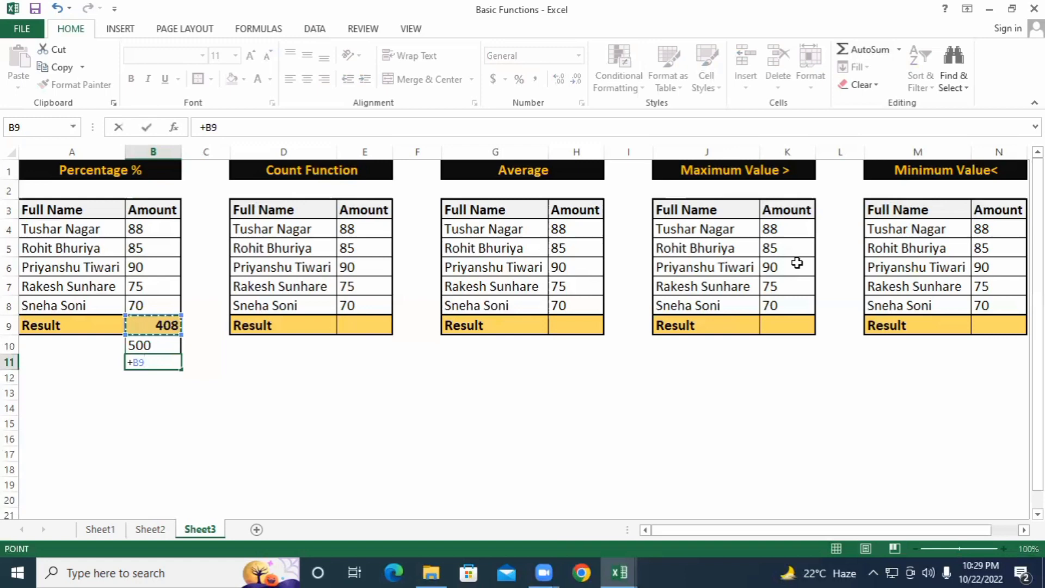
text(/)
key(Up)
key(Return)
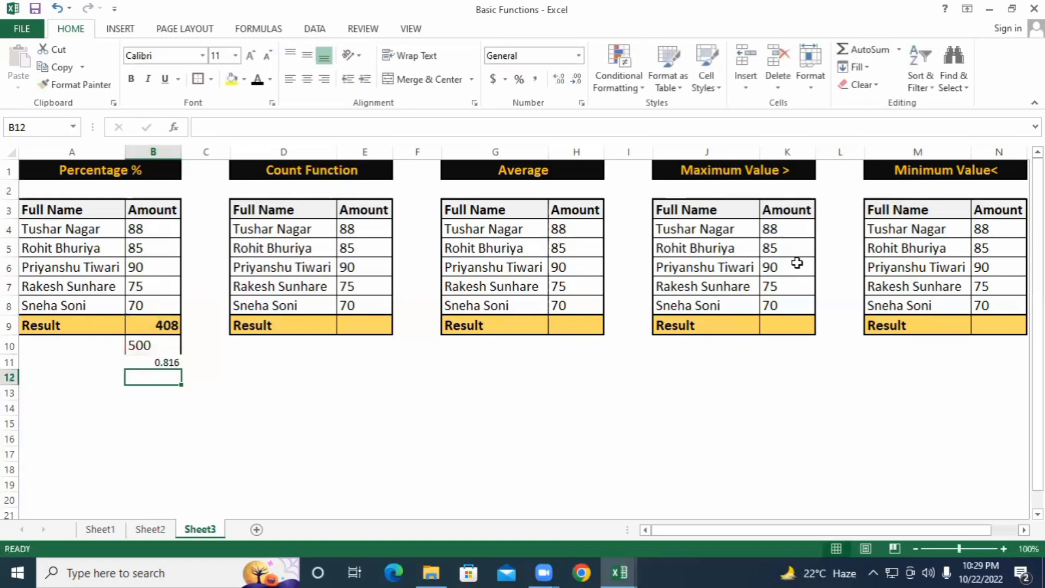
Step: Increase the font size of the quotient in B11 to 14
key(Up)
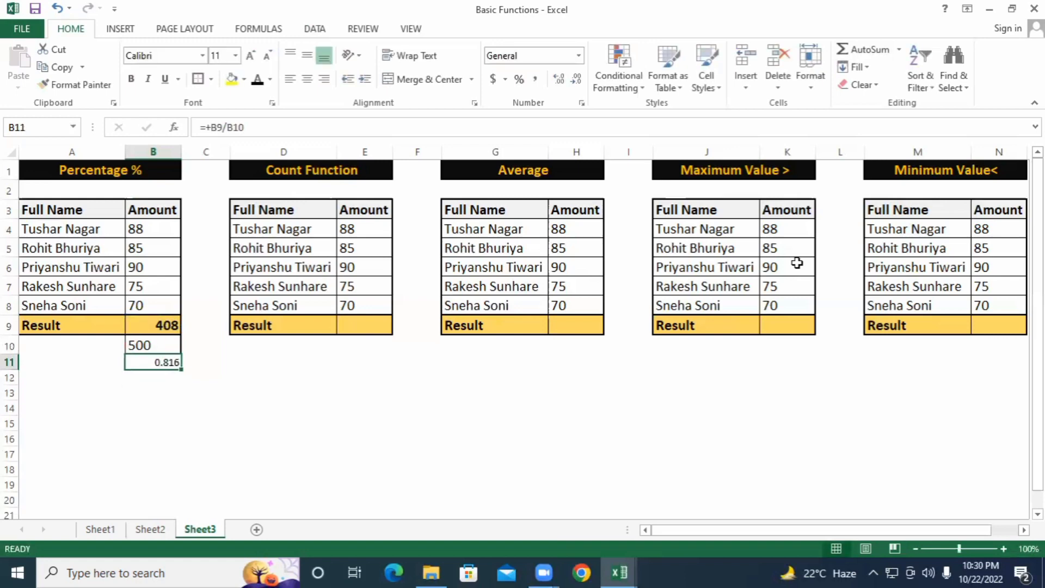
click(264, 56)
click(251, 56)
click(252, 56)
click(252, 56)
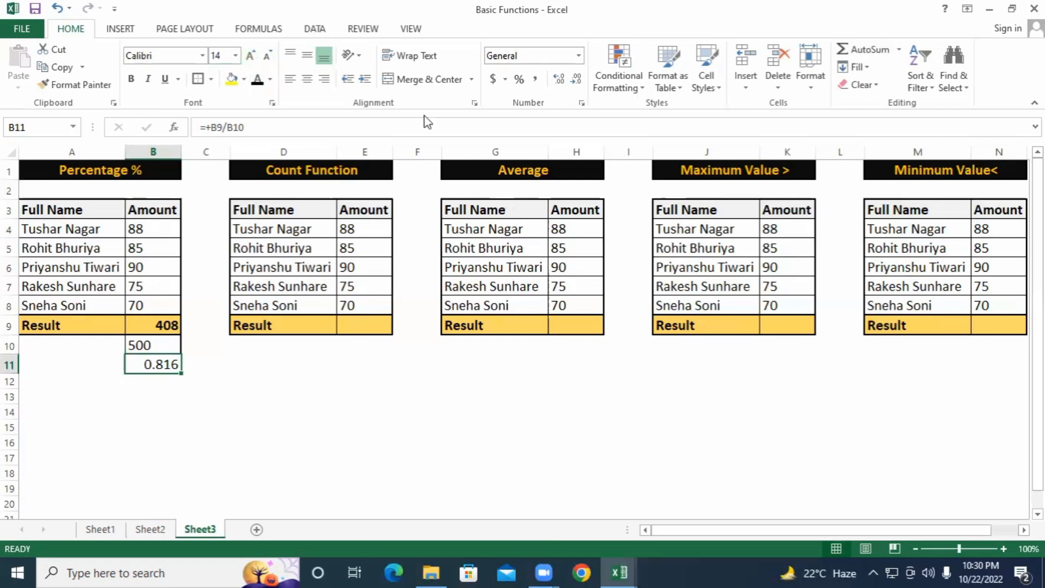
Step: Apply the Percentage number format to B11, undo it, and apply it again
click(520, 82)
key(ctrl+z)
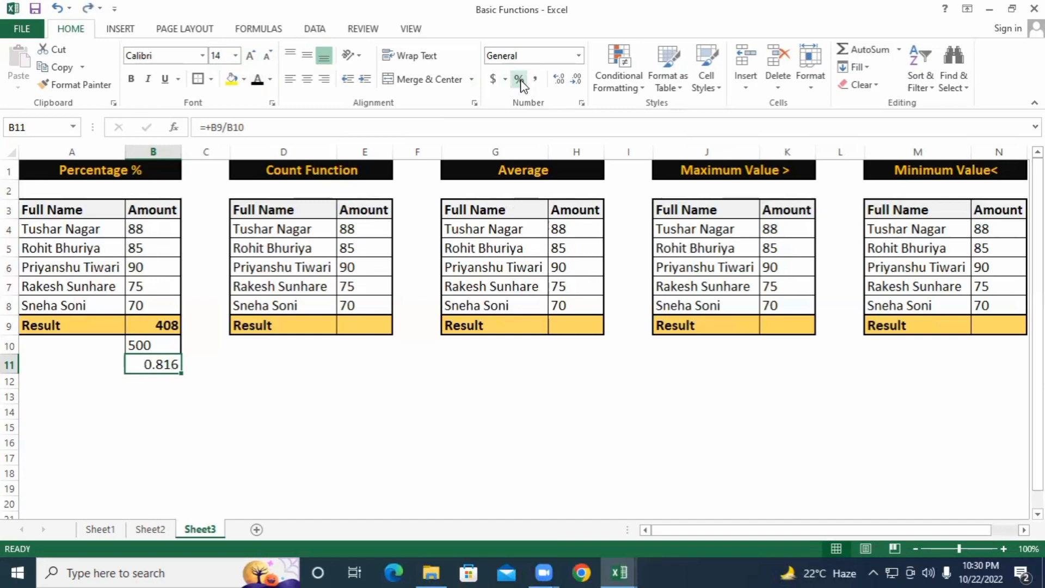
click(520, 82)
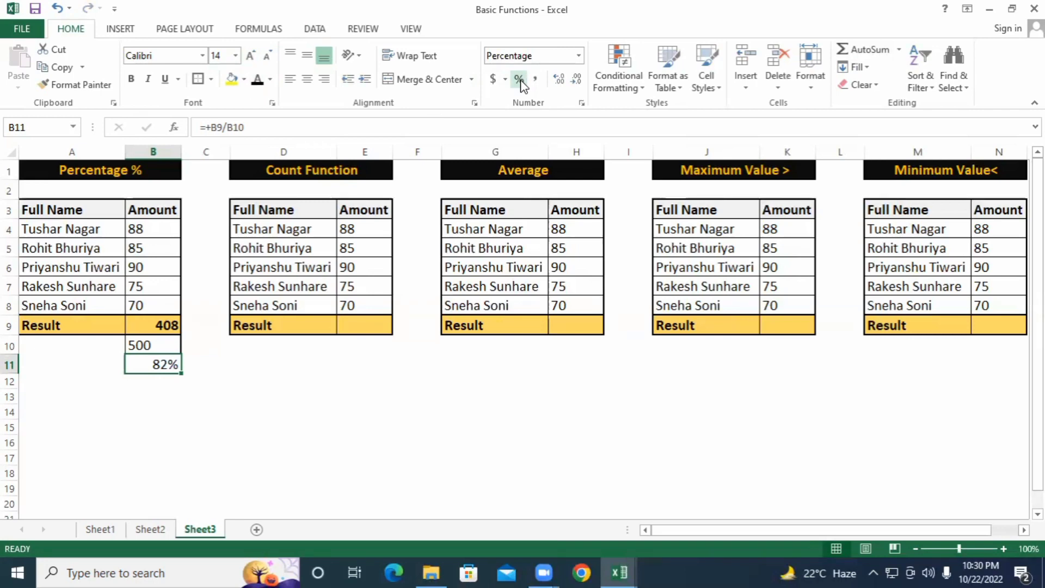
Step: Replace the sum formula in the Percentage table's result cell B9 with the value 350
key(Up)
key(Up)
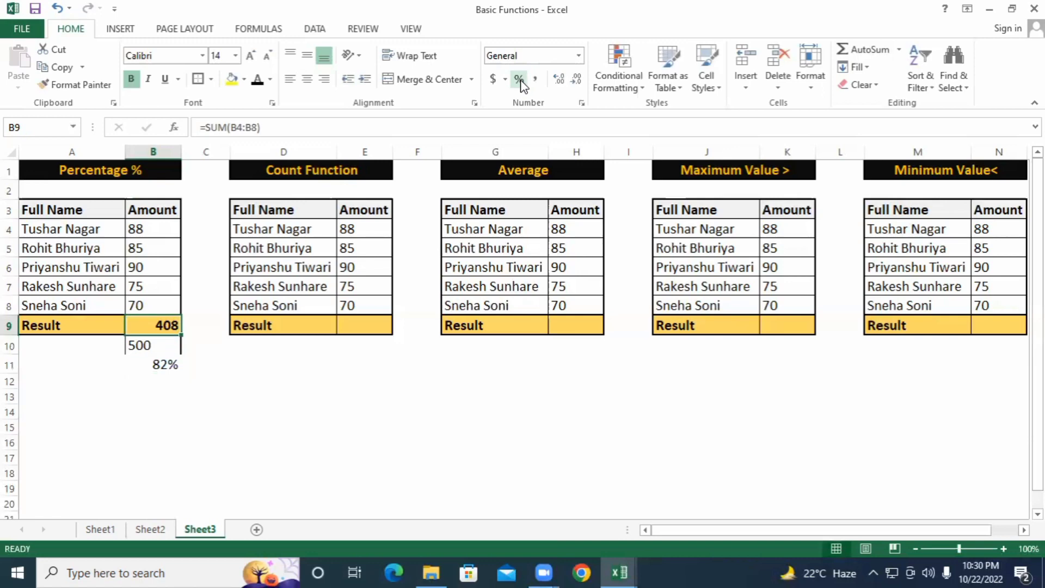
text(=SUM(B4:B8))
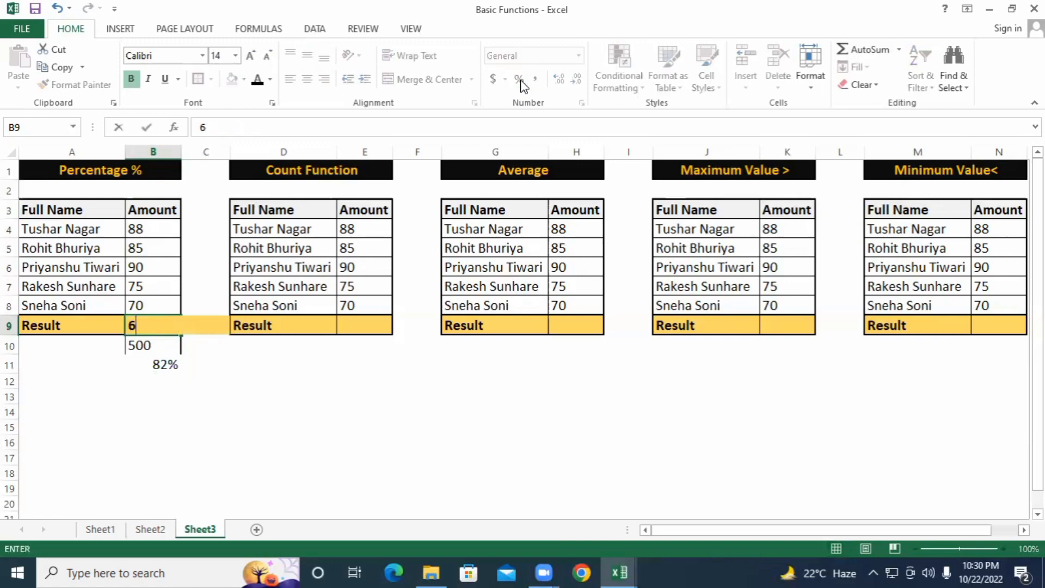
key(Return)
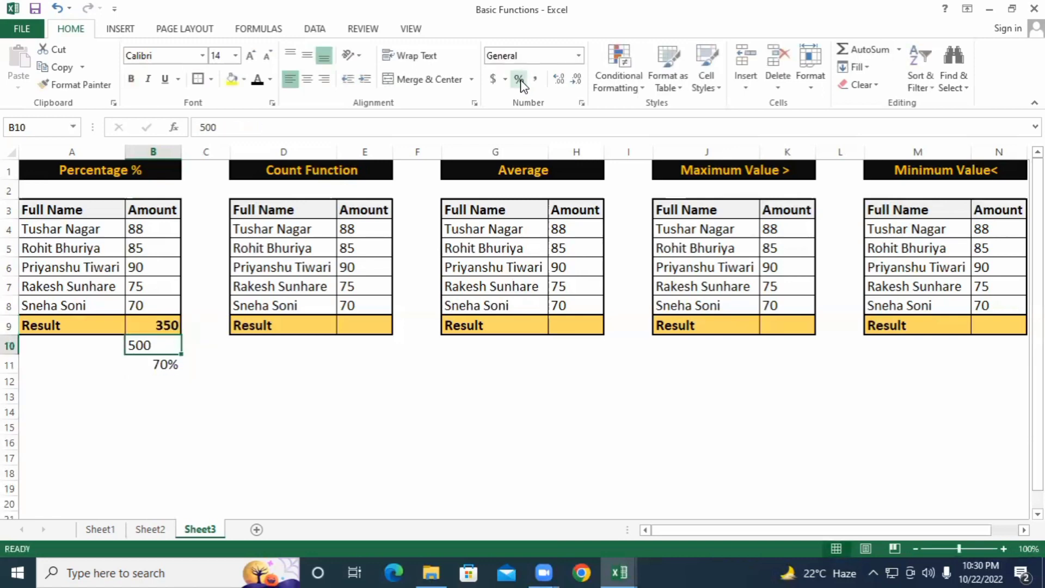
Step: Enter the amount 1550 in A12 and the percentage rate 18 in A13 below the Percentage table
key(Down)
key(Down)
key(Down)
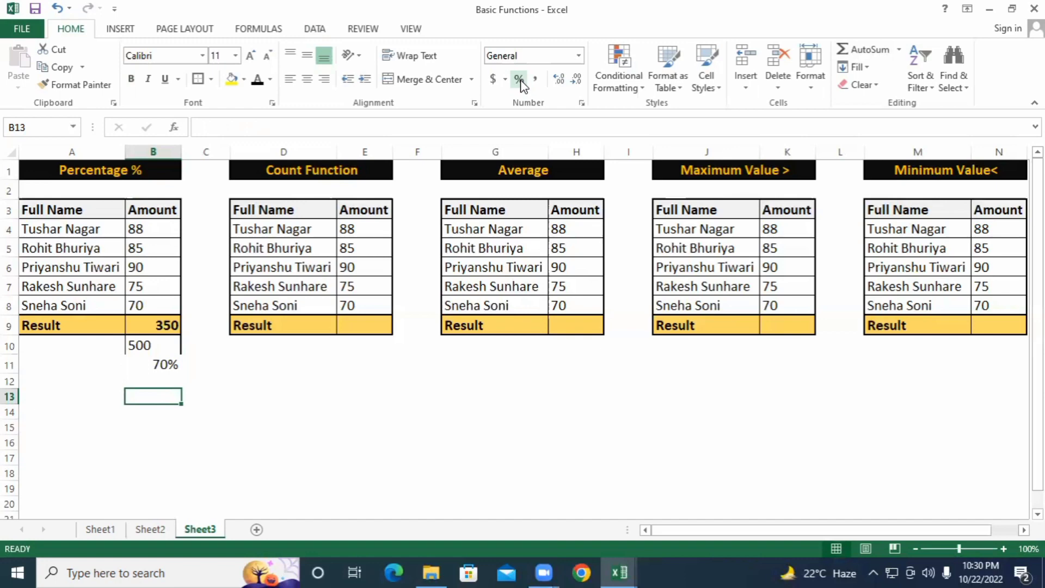
key(Up)
key(Up)
key(Left)
key(Down)
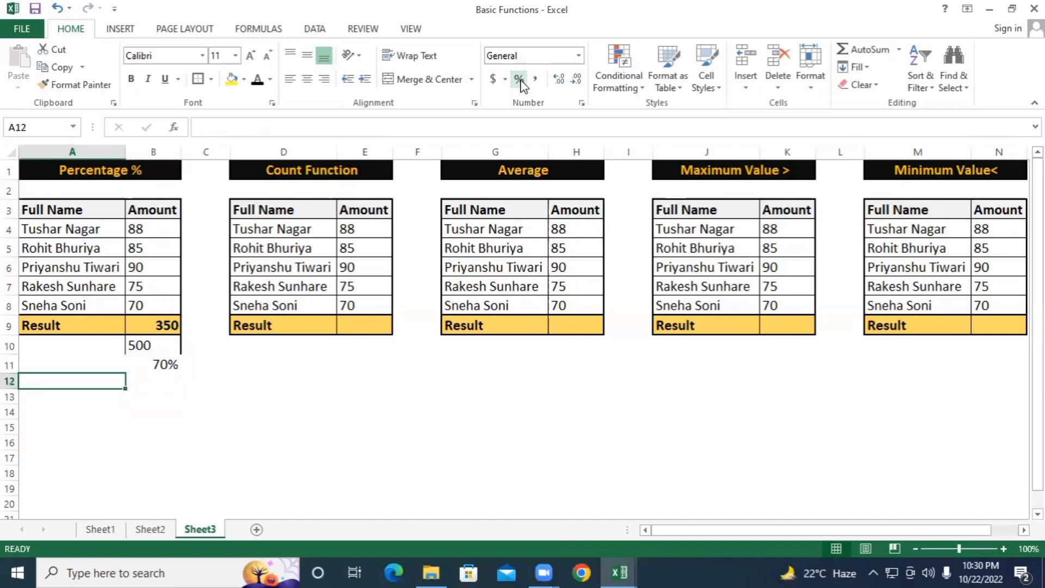
text(1)
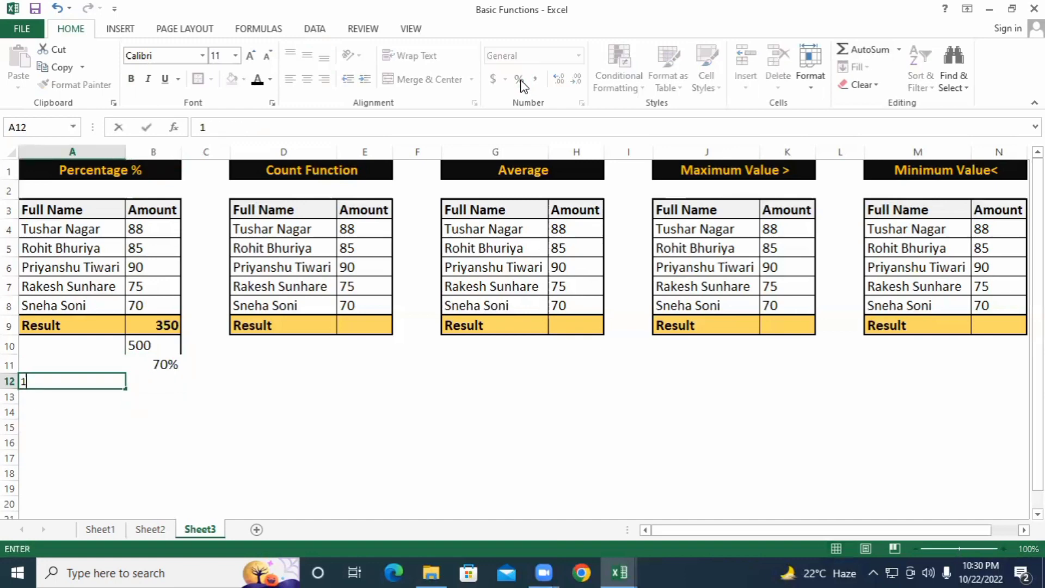
text(550)
key(Return)
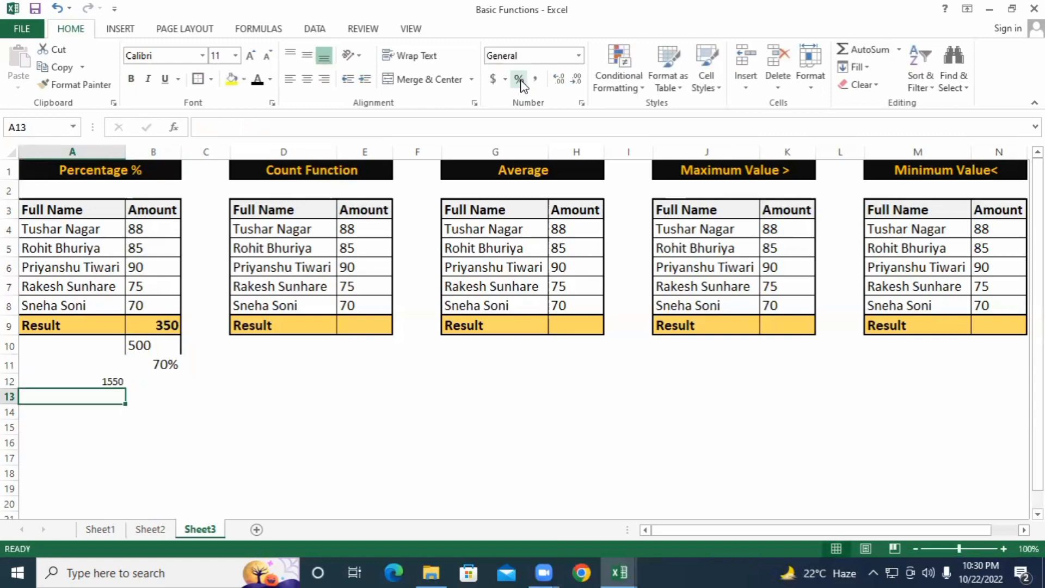
text(18)
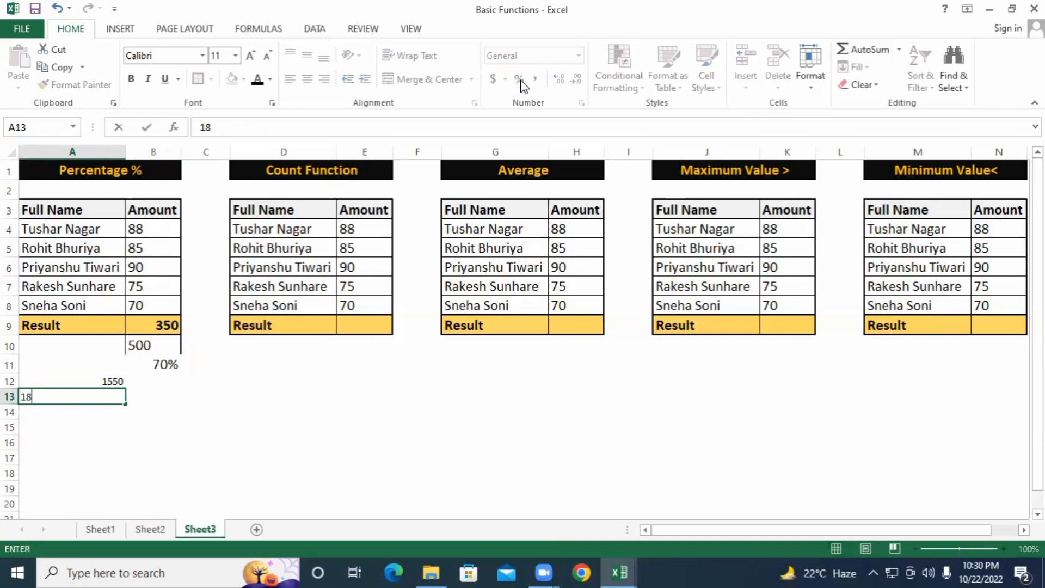
key(Return)
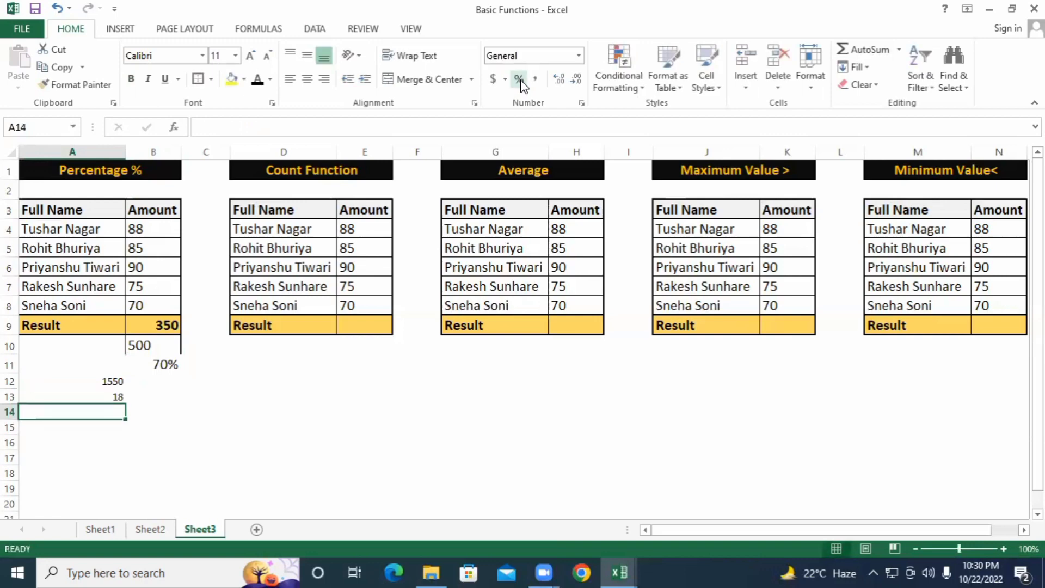
Step: Calculate the percentage of the amount in B13 with the formula =A12*A13/100
key(Up)
key(Right)
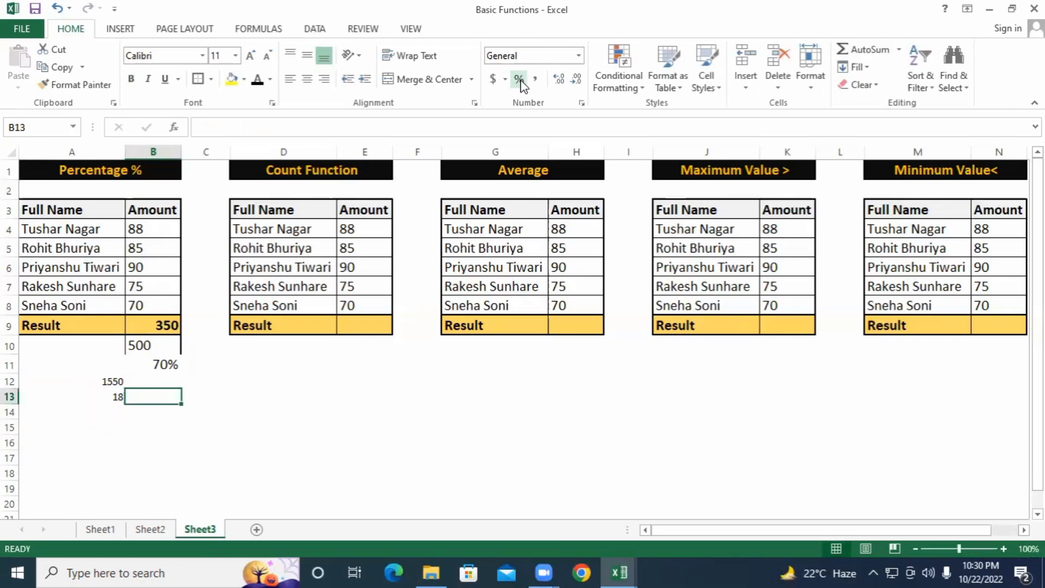
text(+)
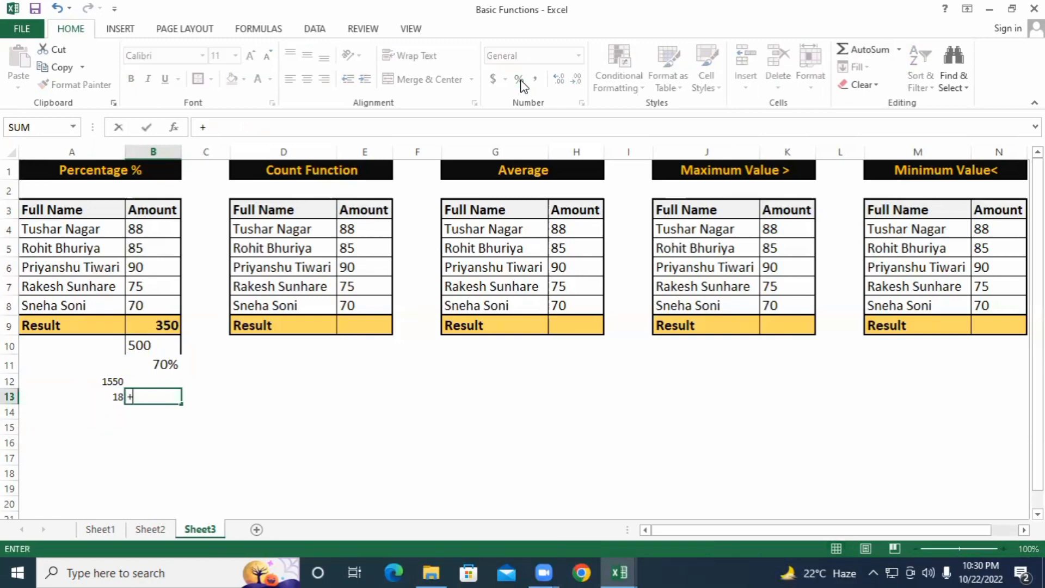
key(Escape)
text(=)
key(Up)
key(Left)
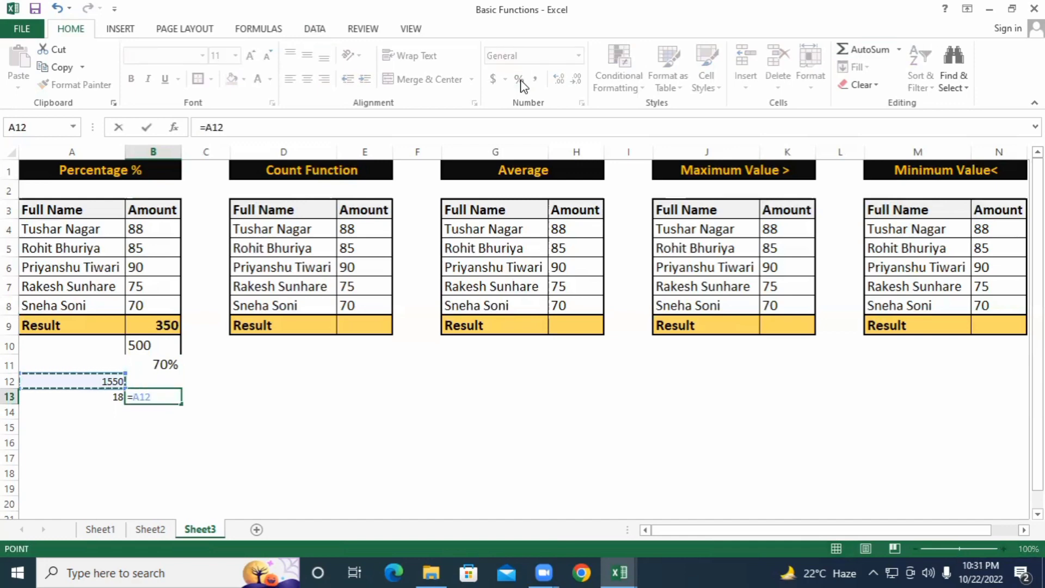
text(*)
key(Left)
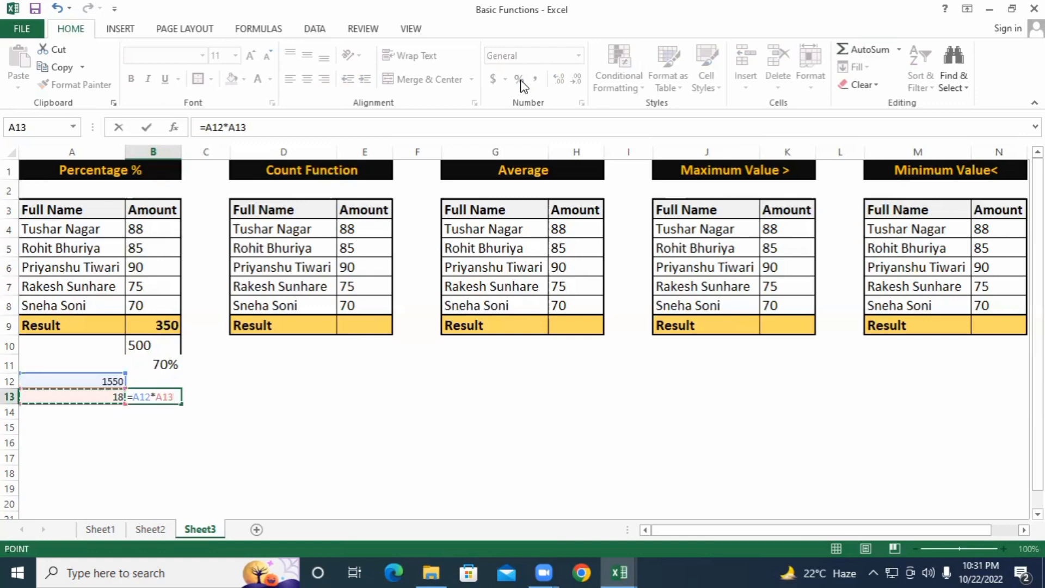
text(/)
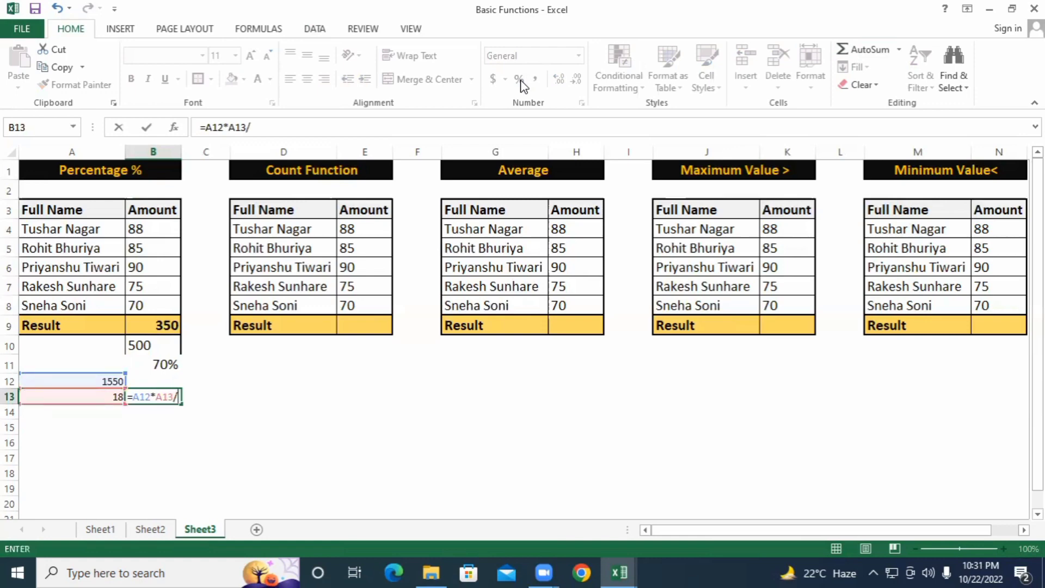
text(100)
key(Return)
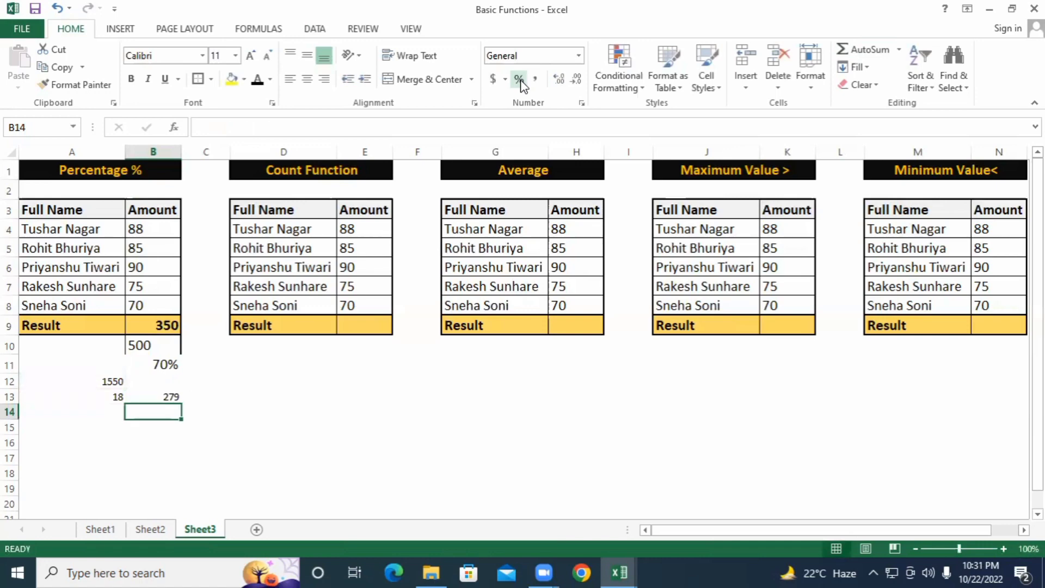
Step: Change the percentage rate in A13 to 8
key(Up)
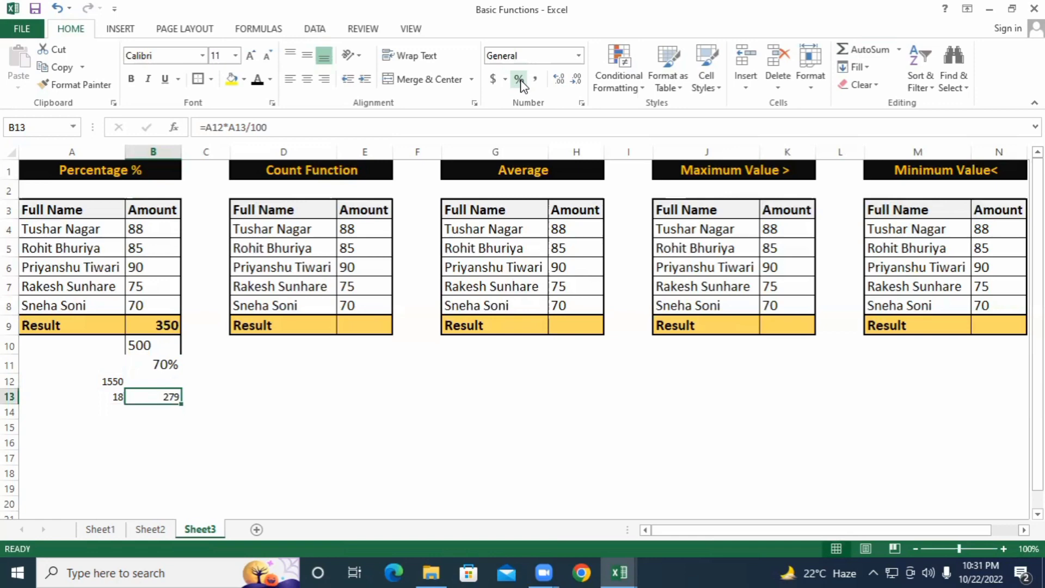
key(Left)
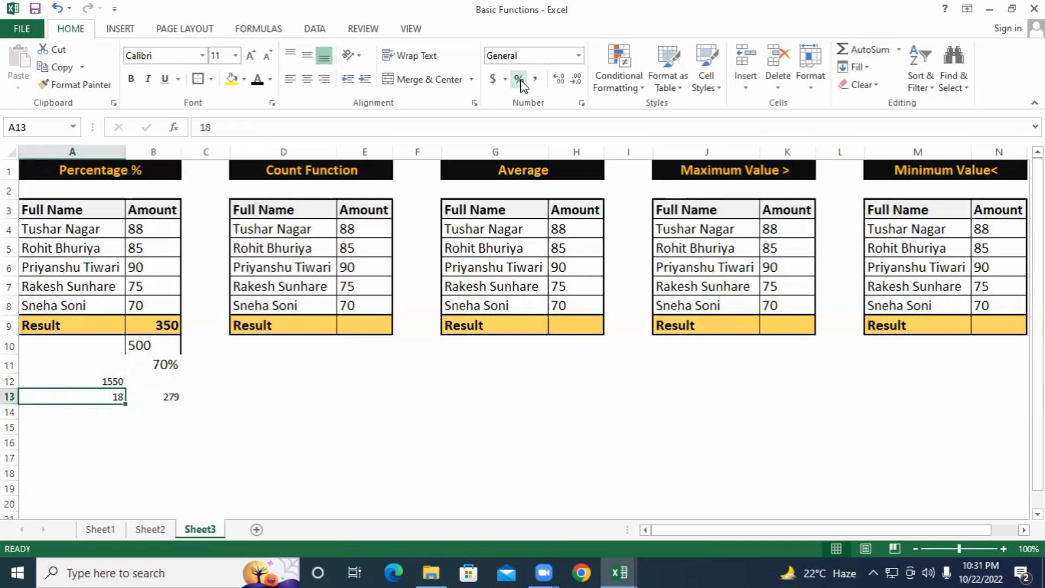
text(8)
key(Return)
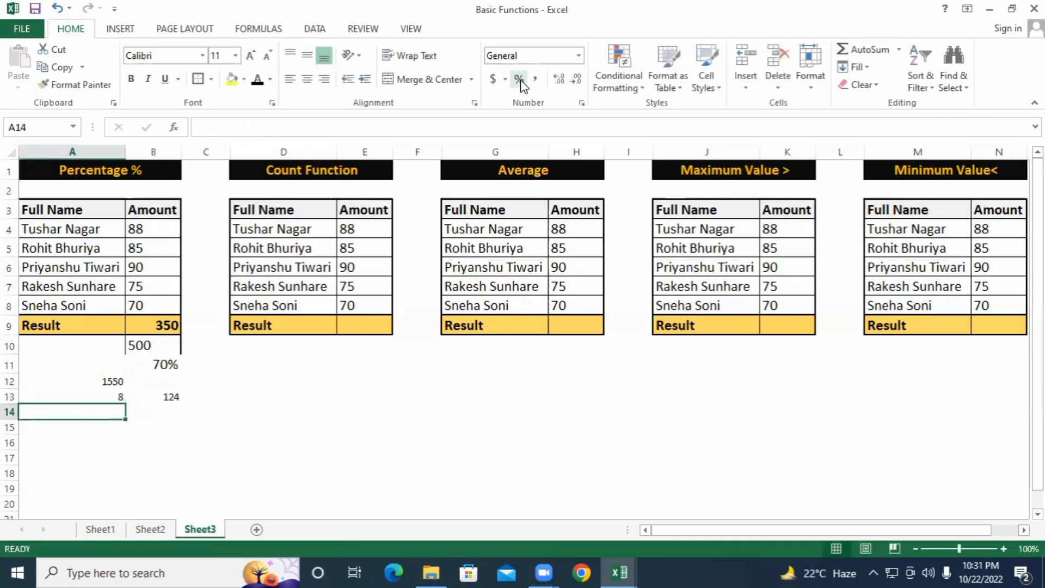
Step: Change the base amount in A12 to 20000
key(Up)
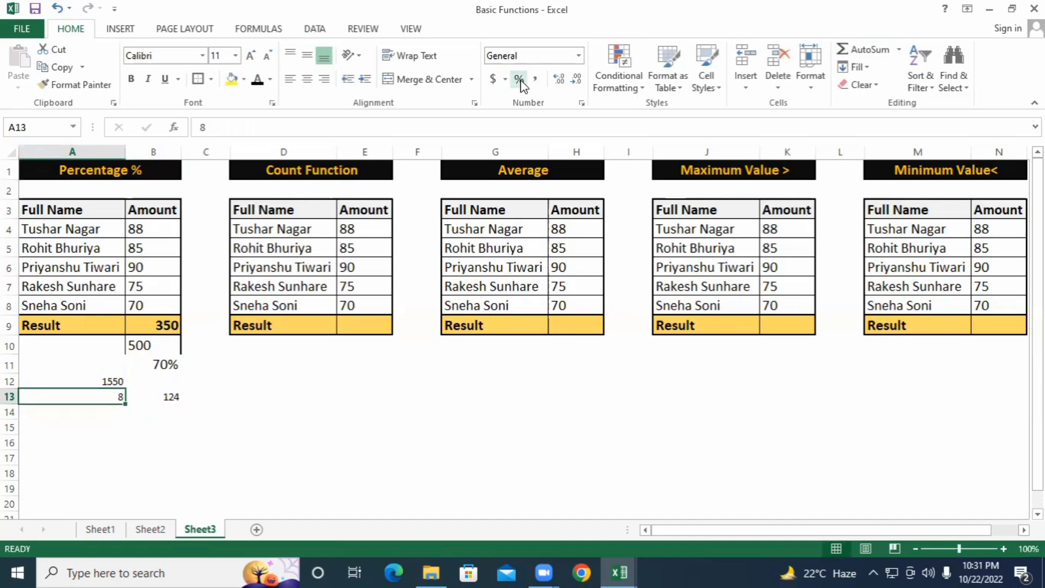
key(Up)
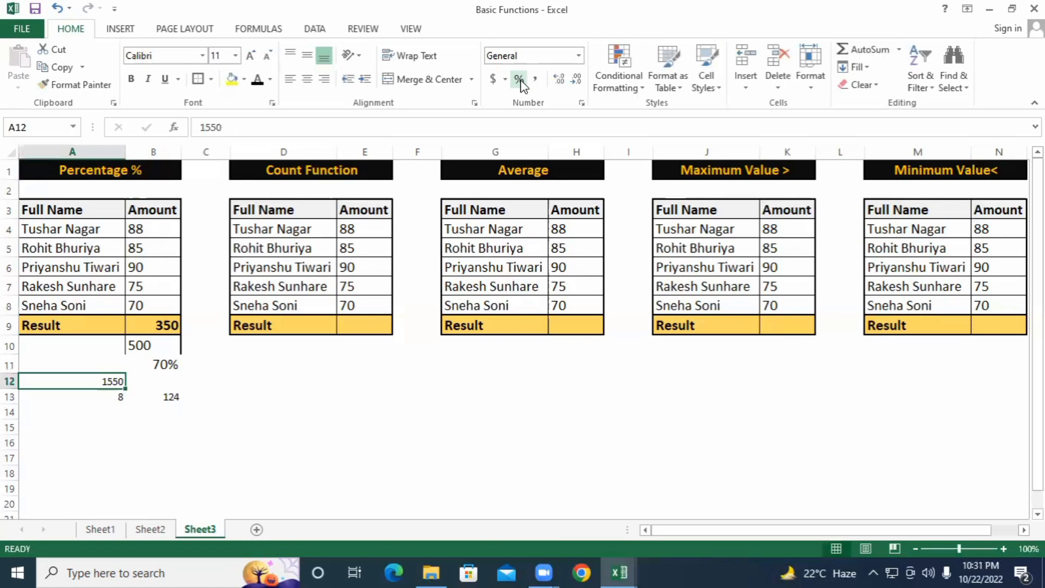
text(2000)
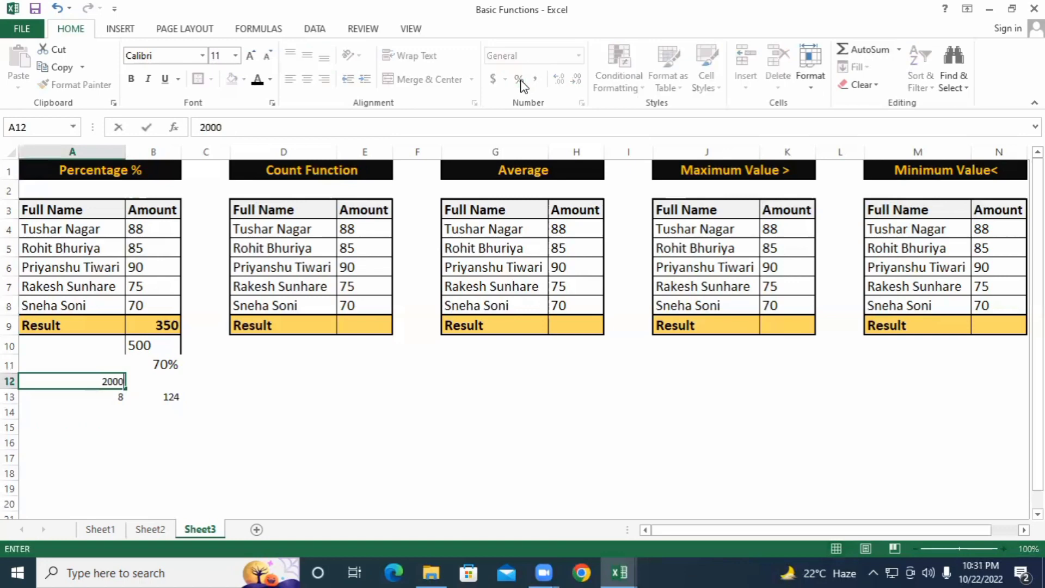
text(0)
key(Return)
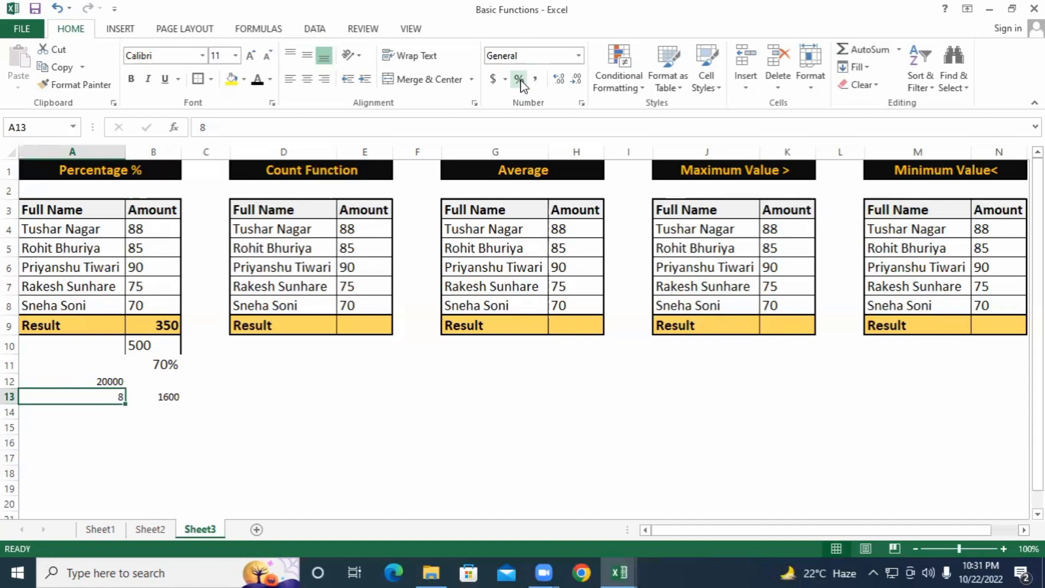
Step: Select the empty result cell E9 in the Count Function table
key(Up)
key(Up)
key(Up)
key(Up)
key(Right)
key(Right)
key(Right)
key(Right)
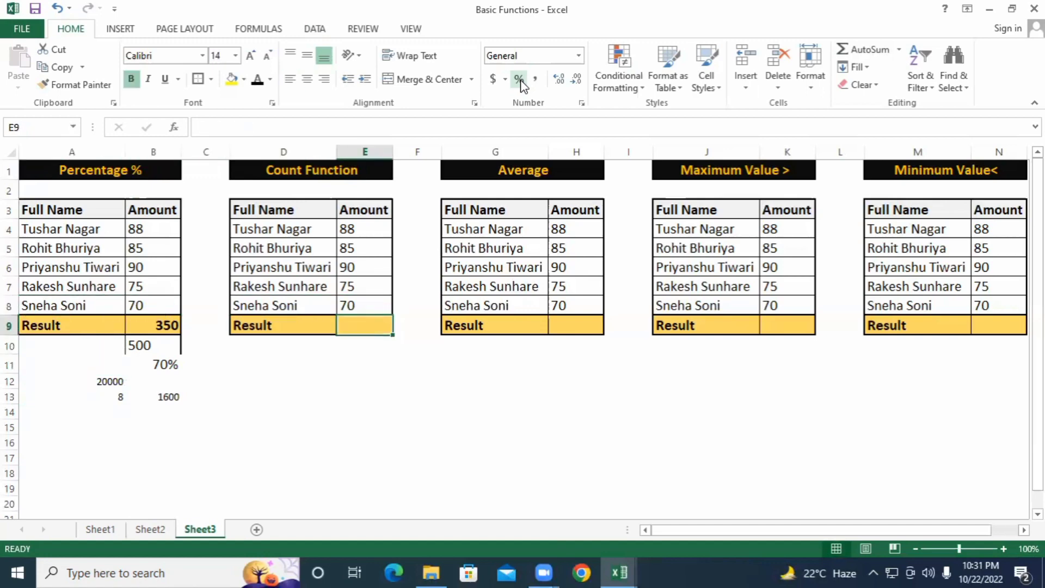
text(=)
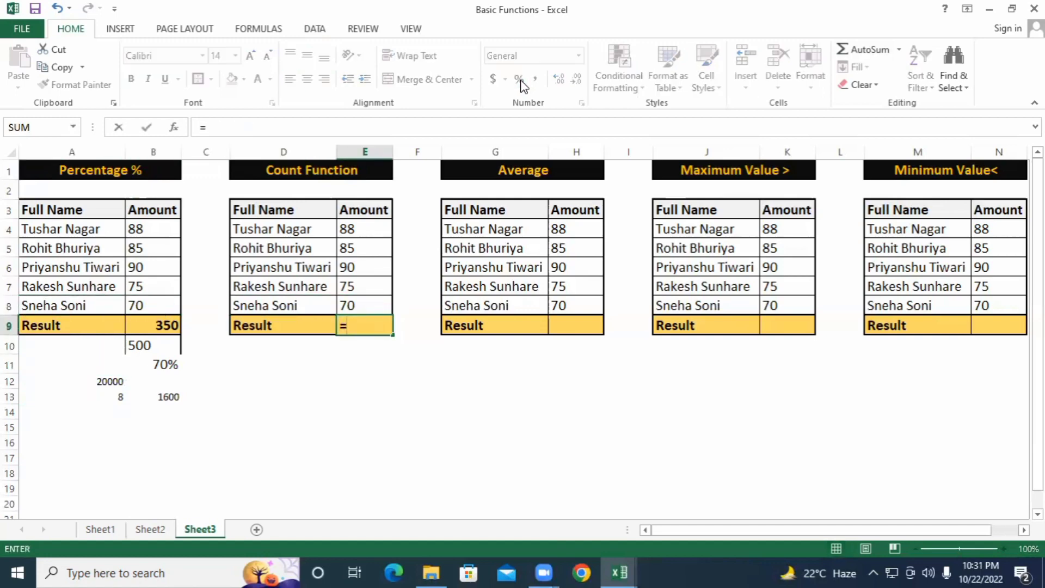
text(sun)
key(Escape)
Step: Count the numeric amounts of the Count Function table in E9 with =COUNT(E4:E8)
text(=c)
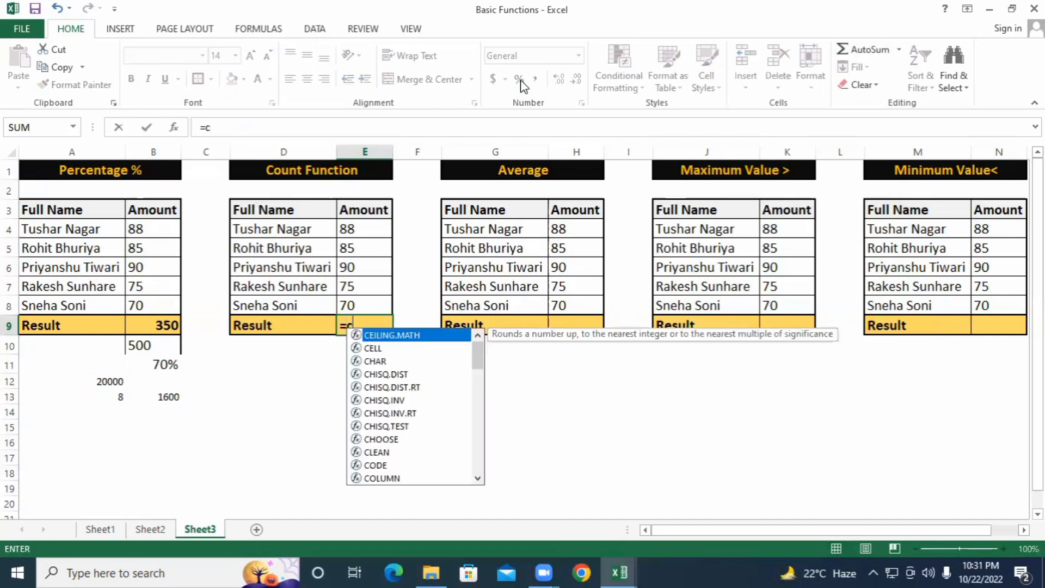
text(ount)
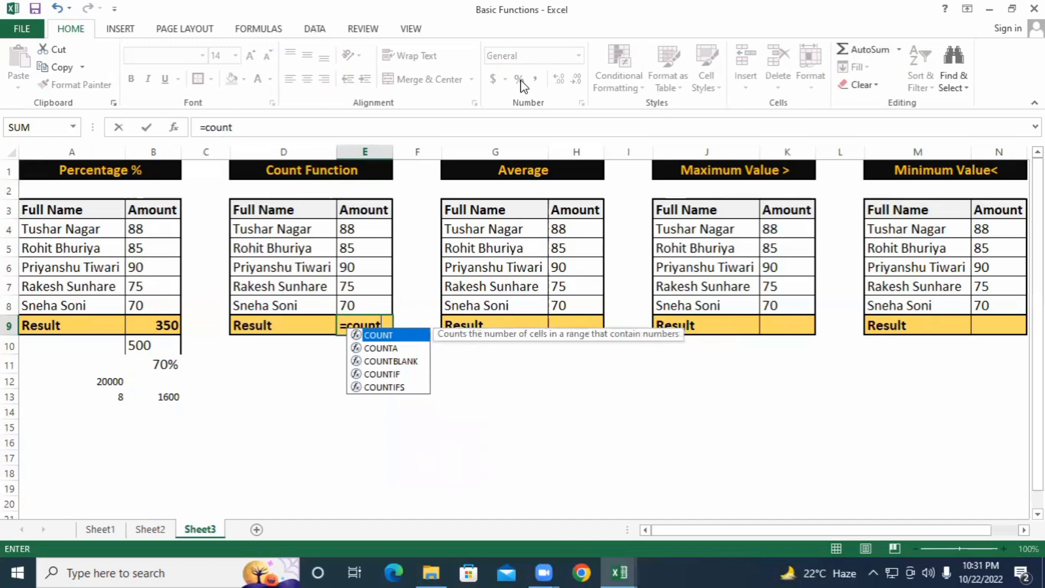
key(Tab)
key(Up)
key(ctrl+shift+Up)
key(shift+Down)
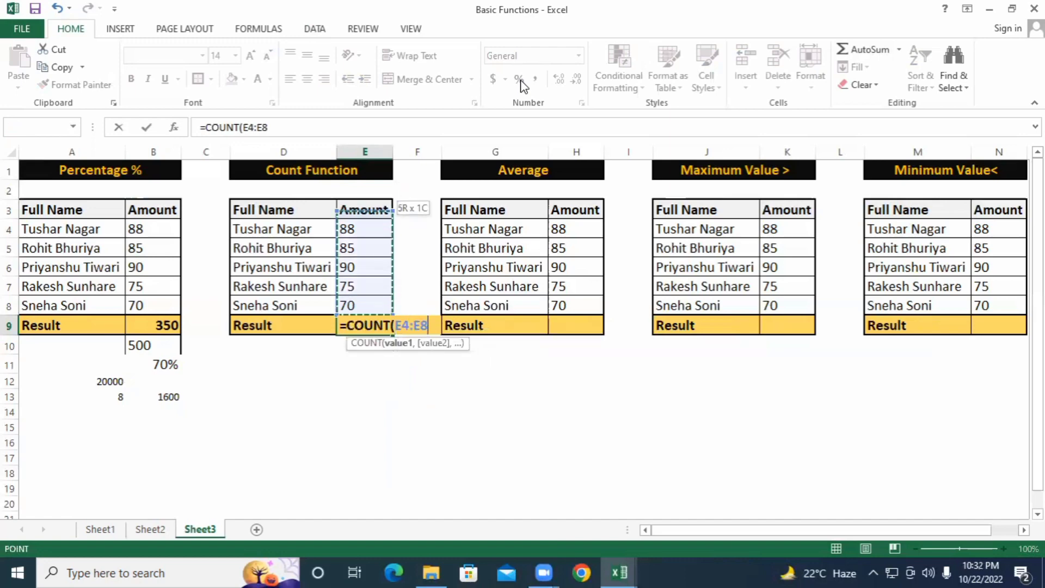
key(Return)
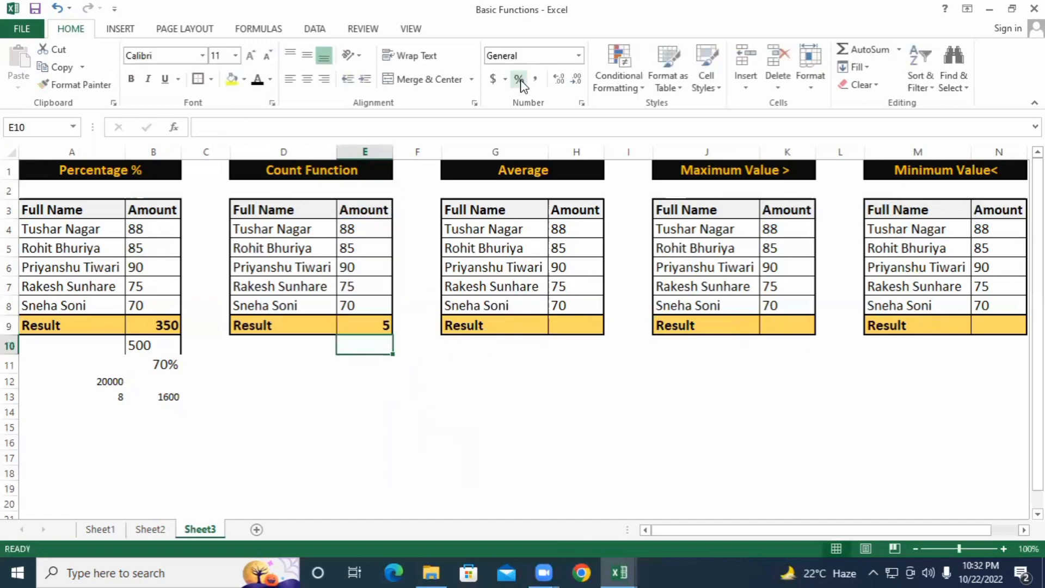
Step: Copy the COUNT formula from E9 into D9, over the Result label below the names
key(Up)
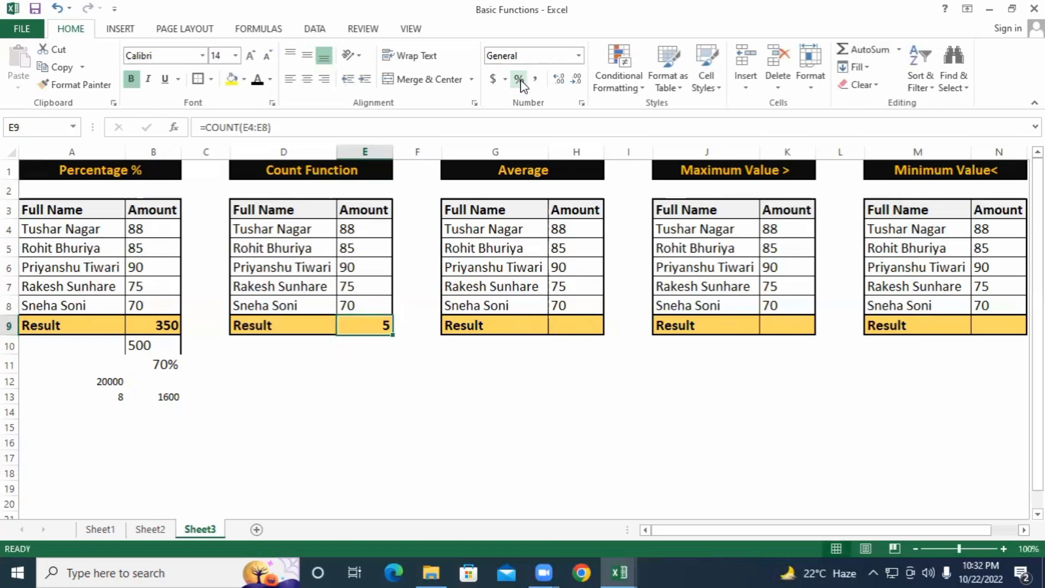
key(Left)
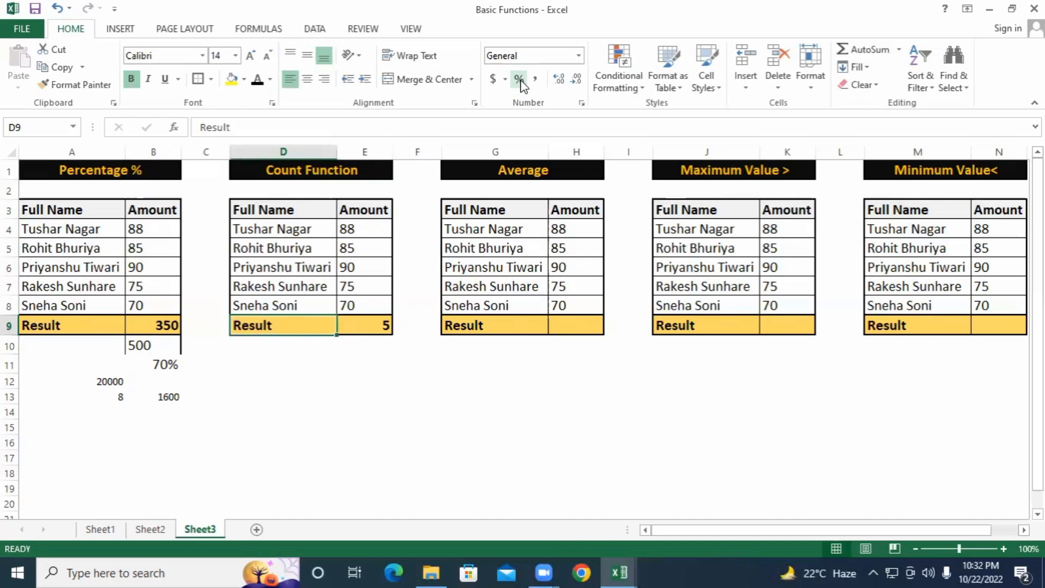
key(Right)
key(ctrl+c)
key(Left)
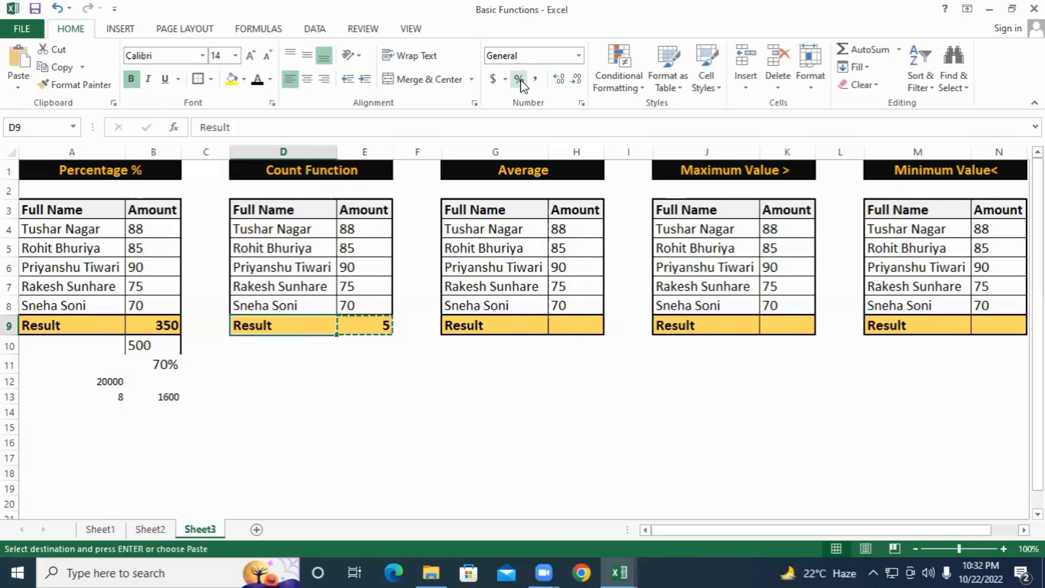
key(ctrl+v)
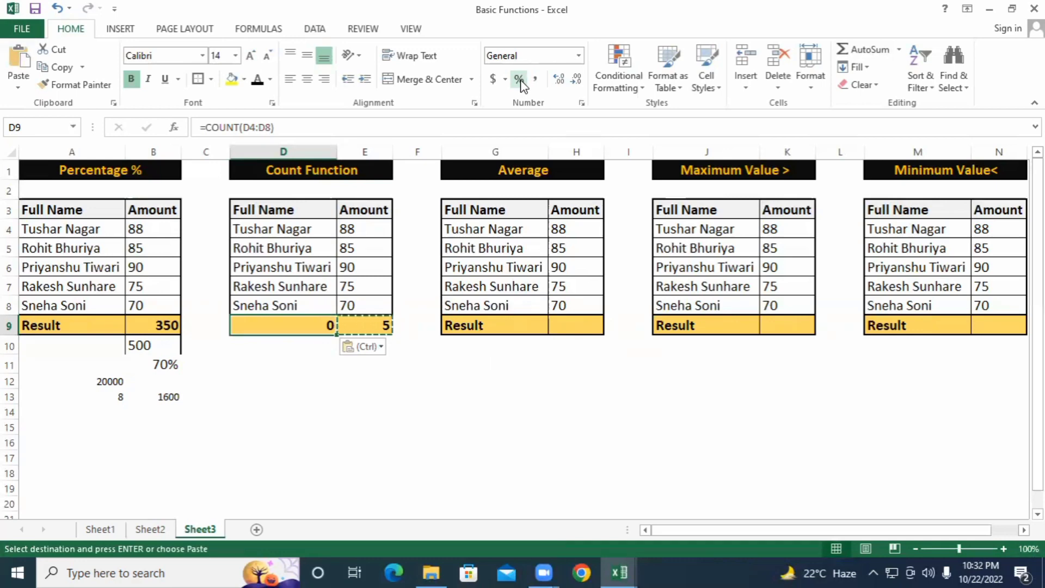
Step: Count the names of the Count Function table in D9 with the COUNTA function over D4:D8
text(=)
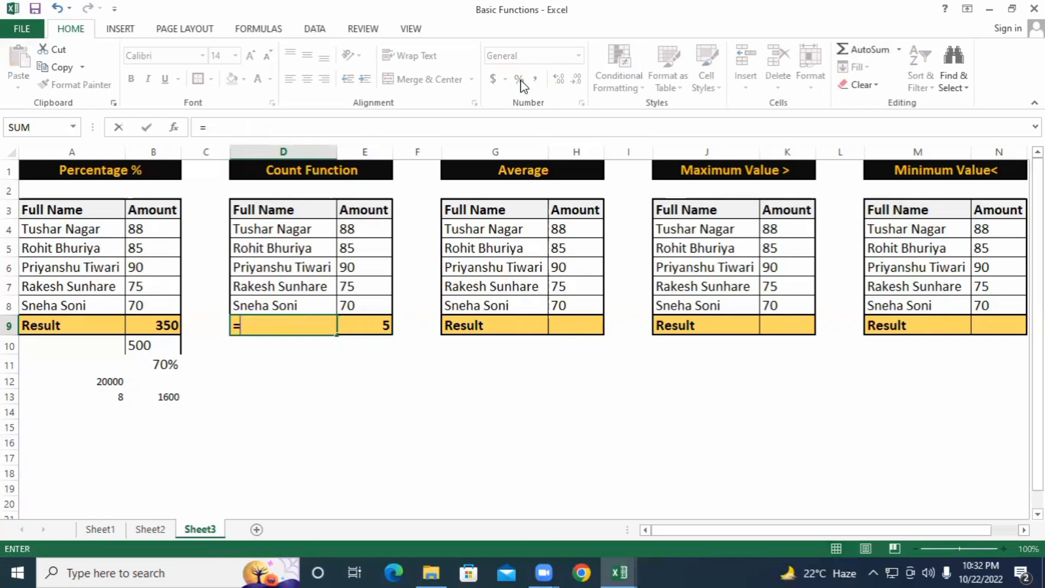
text(co)
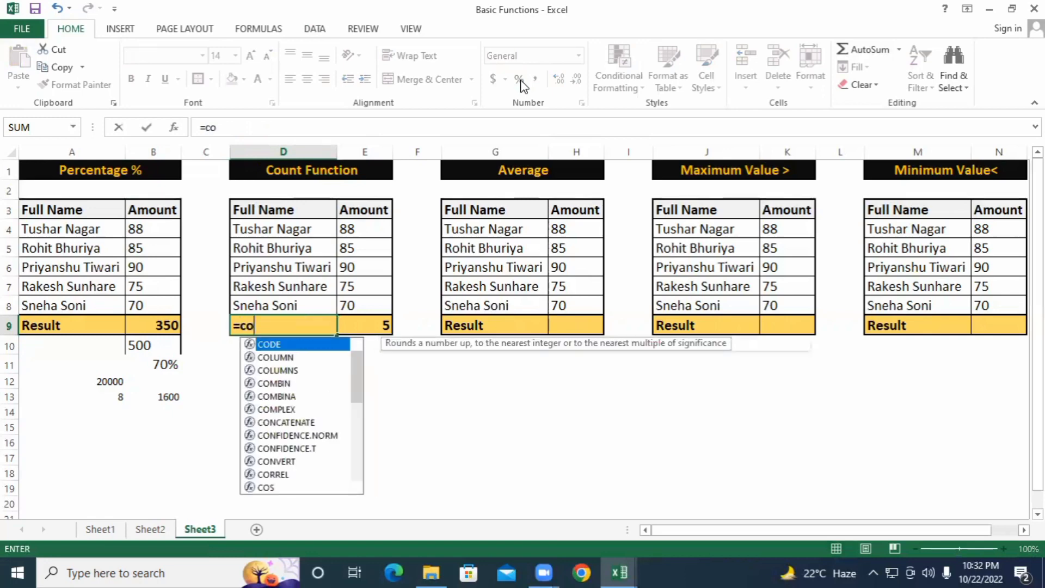
text(un)
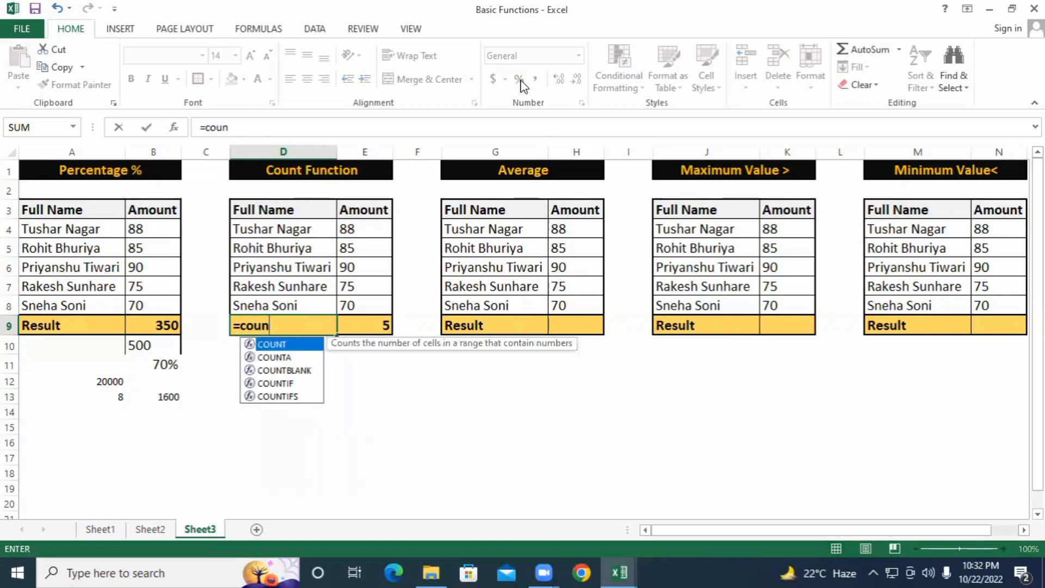
key(Down)
key(Tab)
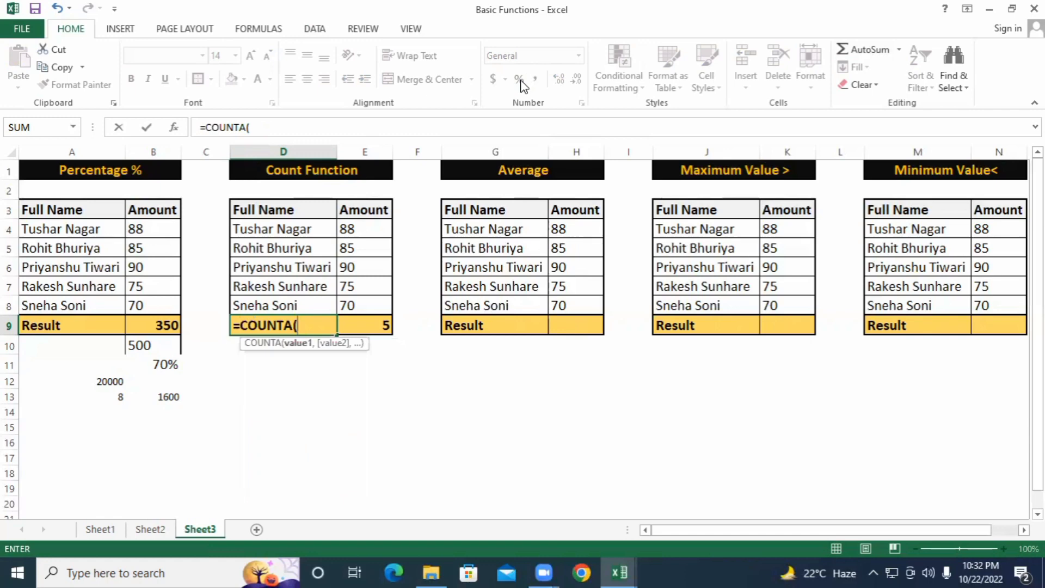
key(Up)
key(shift+Up)
key(shift+Up)
key(shift+Up)
key(shift+Up)
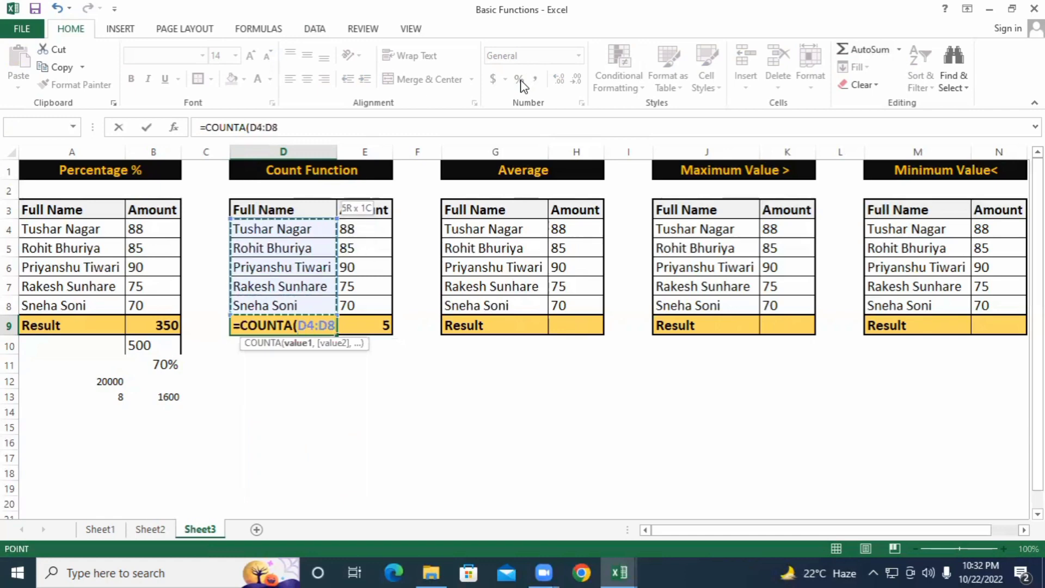
key(Return)
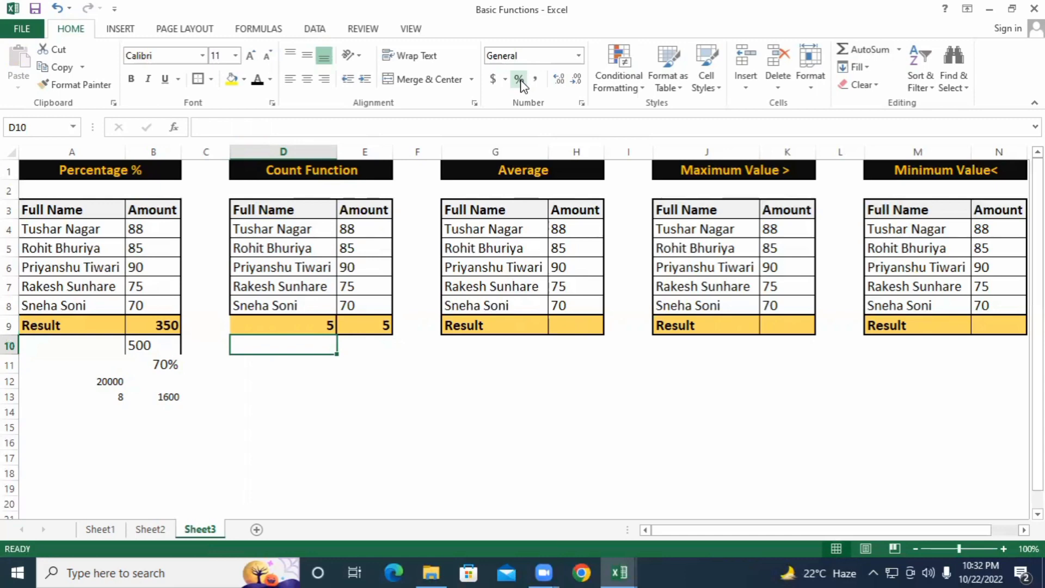
Step: Review the COUNTA result and the name and amount entries of the Count Function table
key(Up)
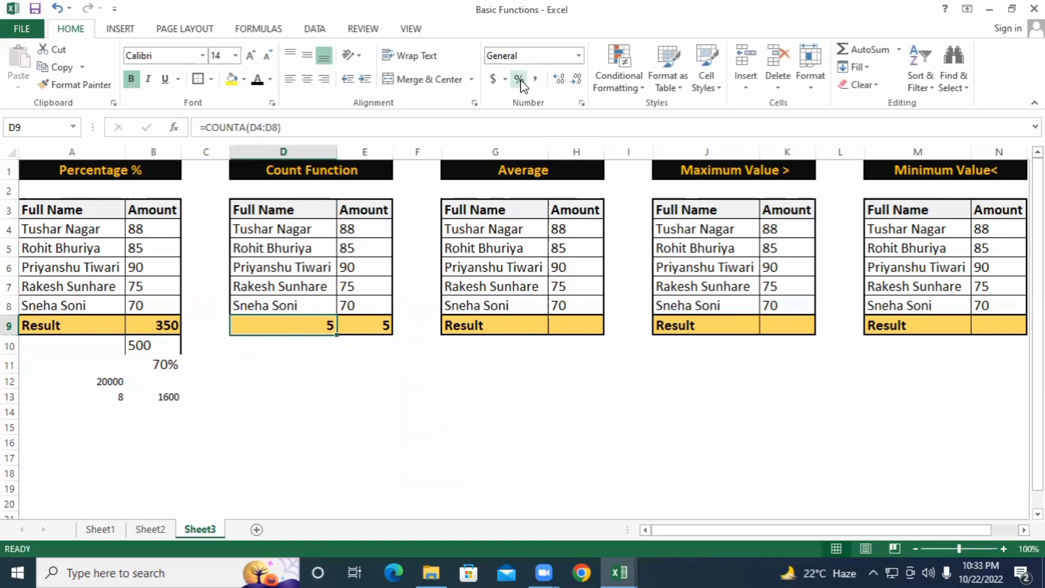
key(Up)
key(Up)
key(Up)
key(Up)
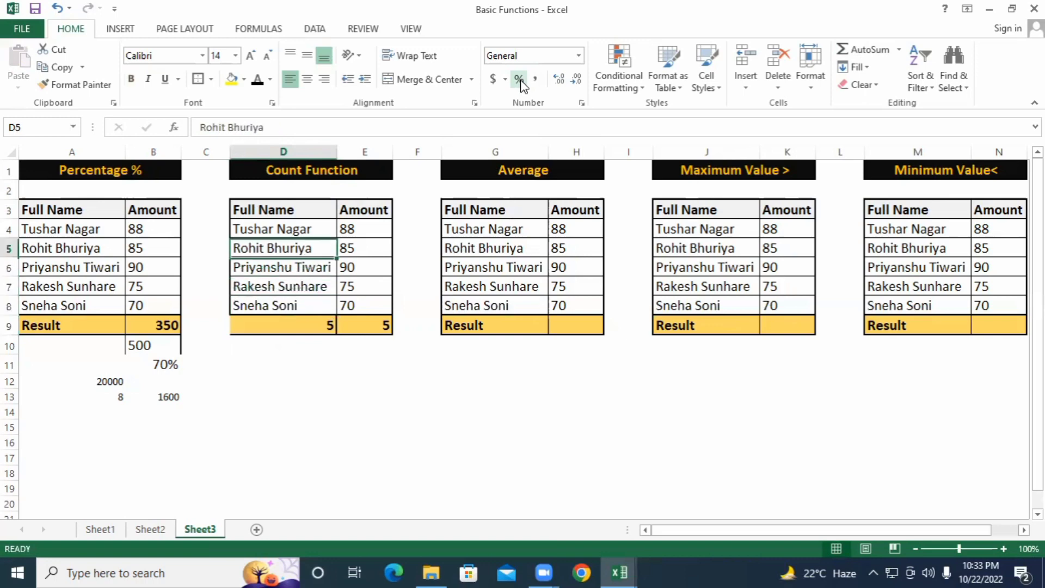
key(Right)
key(Down)
key(Down)
key(Down)
key(Down)
key(Down)
key(Left)
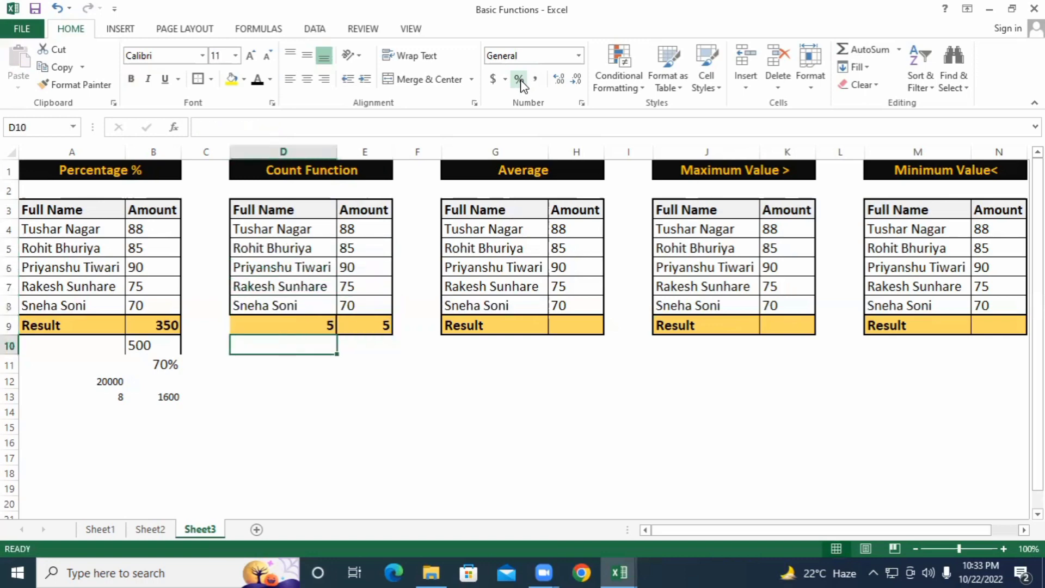
Step: Count the empty cells of the Count Function table in D10 with the COUNTBLANK function over D4:E8
text(=c)
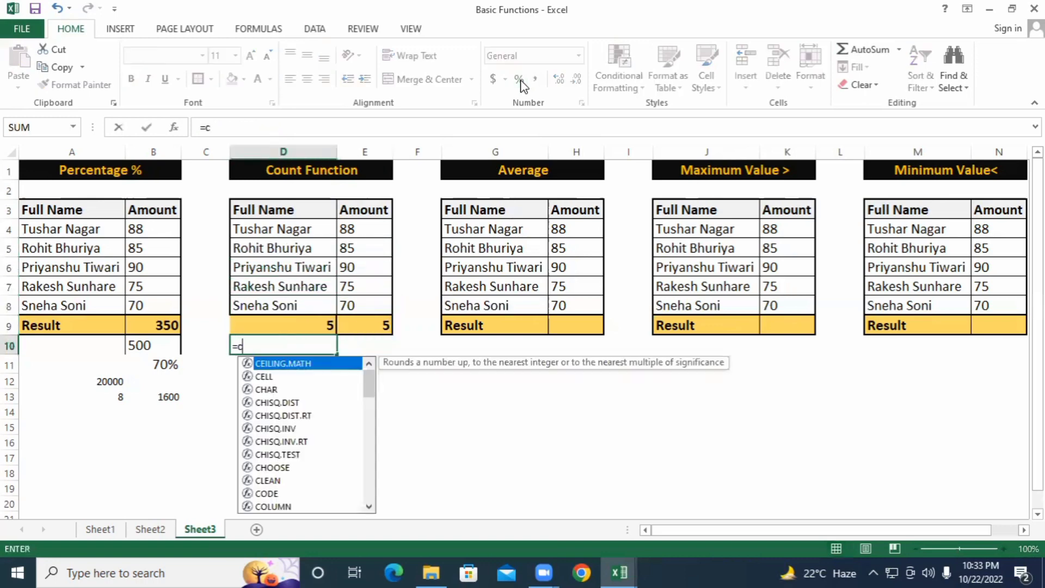
text(oun)
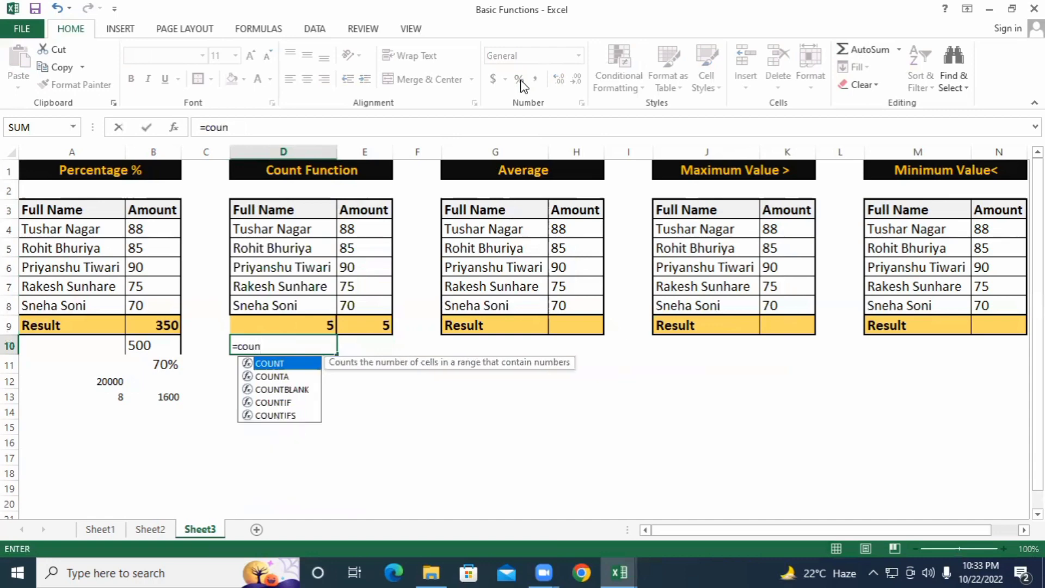
key(Down)
key(Down)
key(Tab)
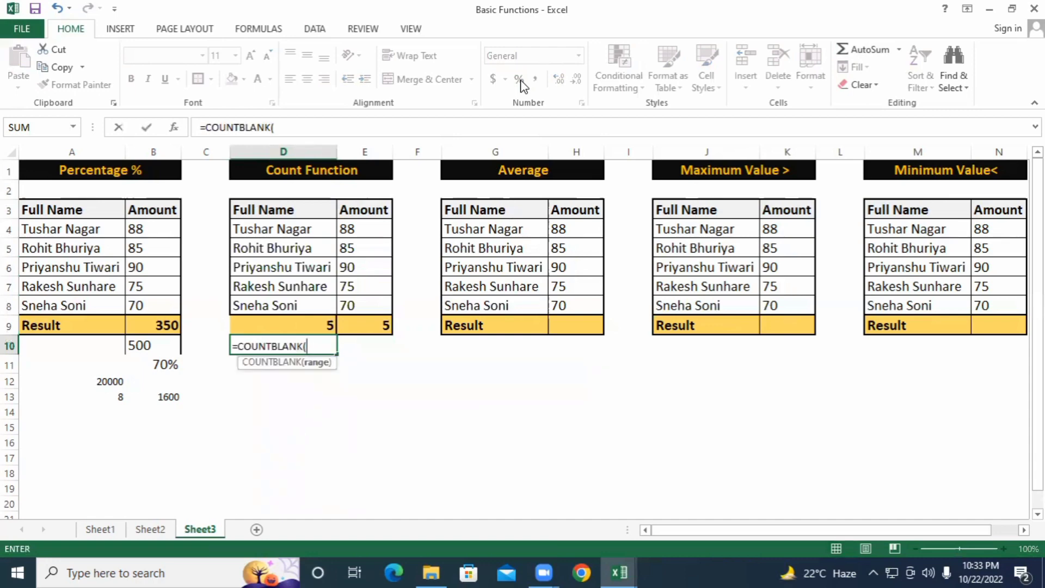
key(Up)
key(Up)
key(shift+Up)
key(shift+Up)
key(shift+Up)
key(shift+Up)
key(shift+Right)
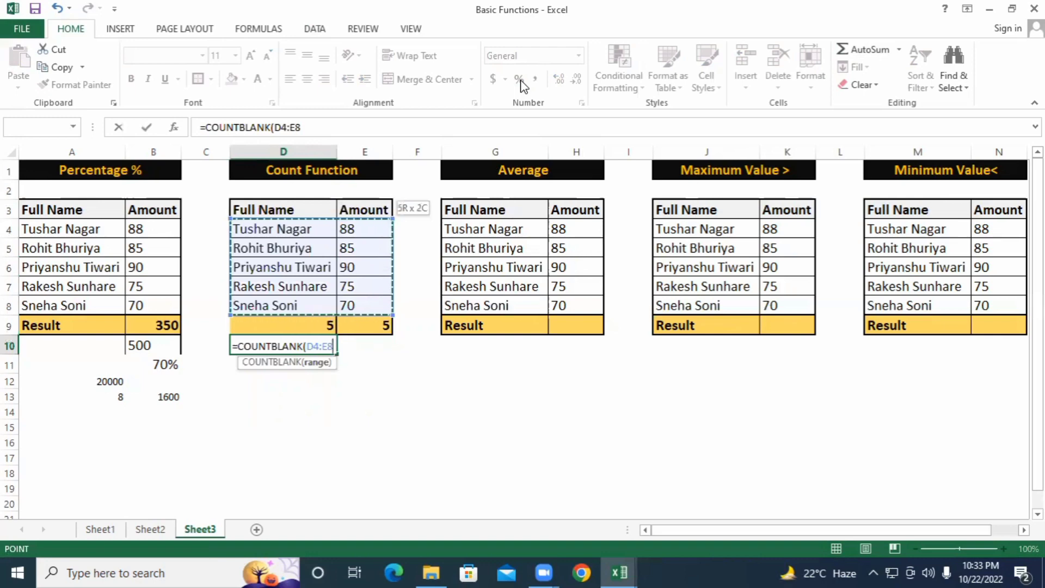
key(Return)
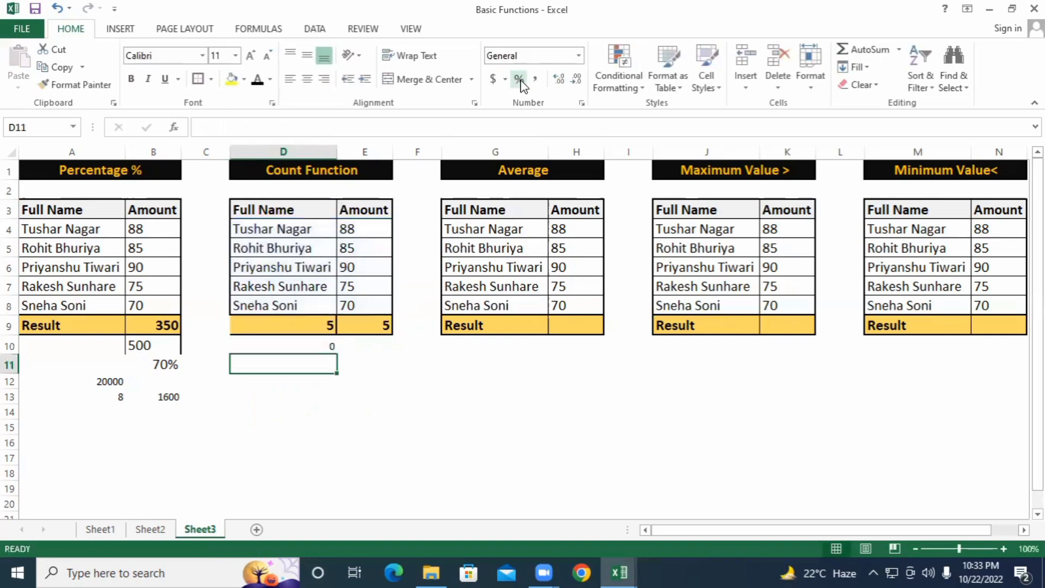
Step: Clear the fourth name, in D7, from the Count Function table
key(Up)
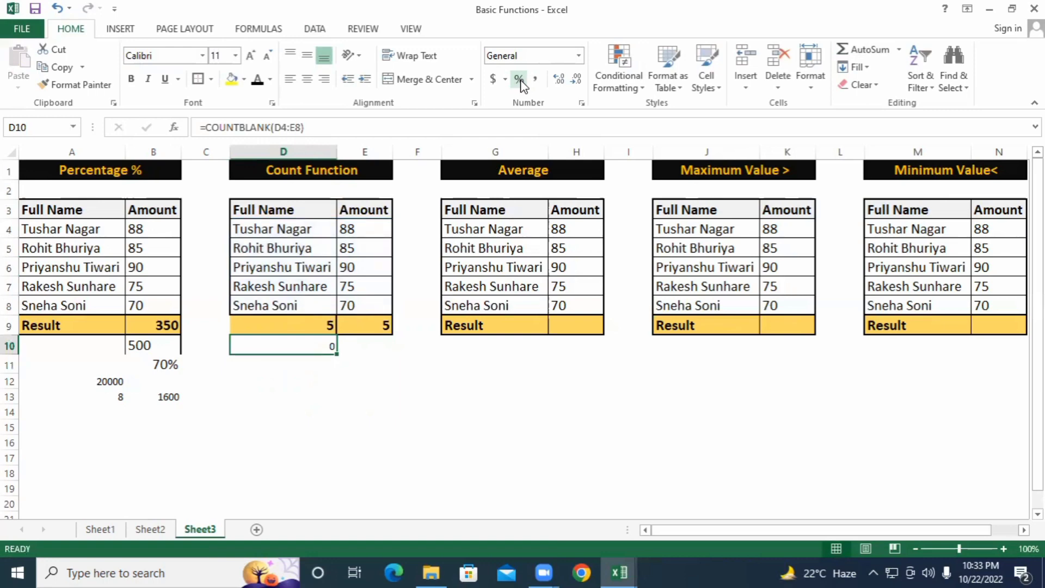
key(Up)
key(Up)
key(Up)
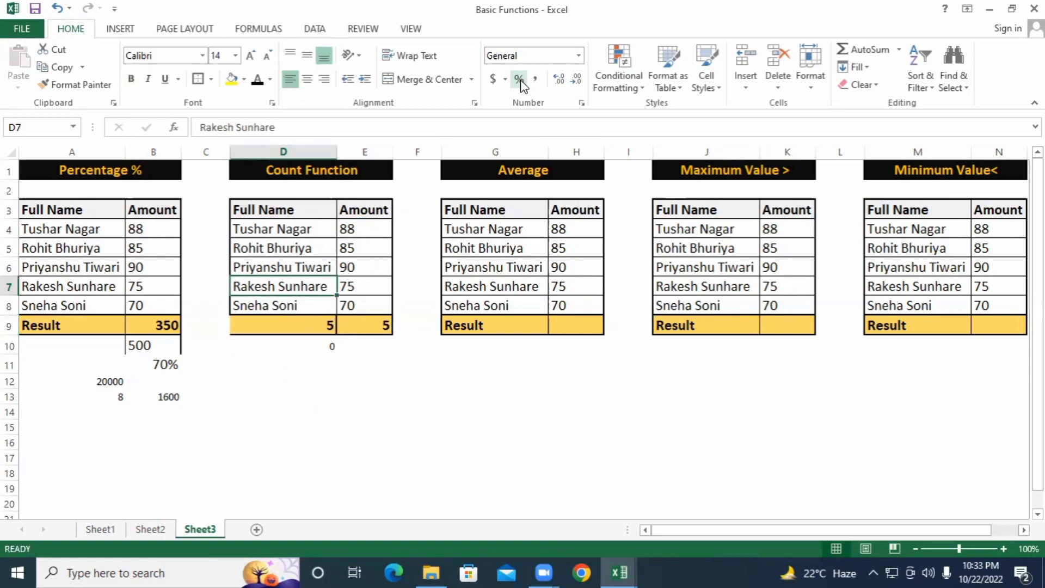
key(Delete)
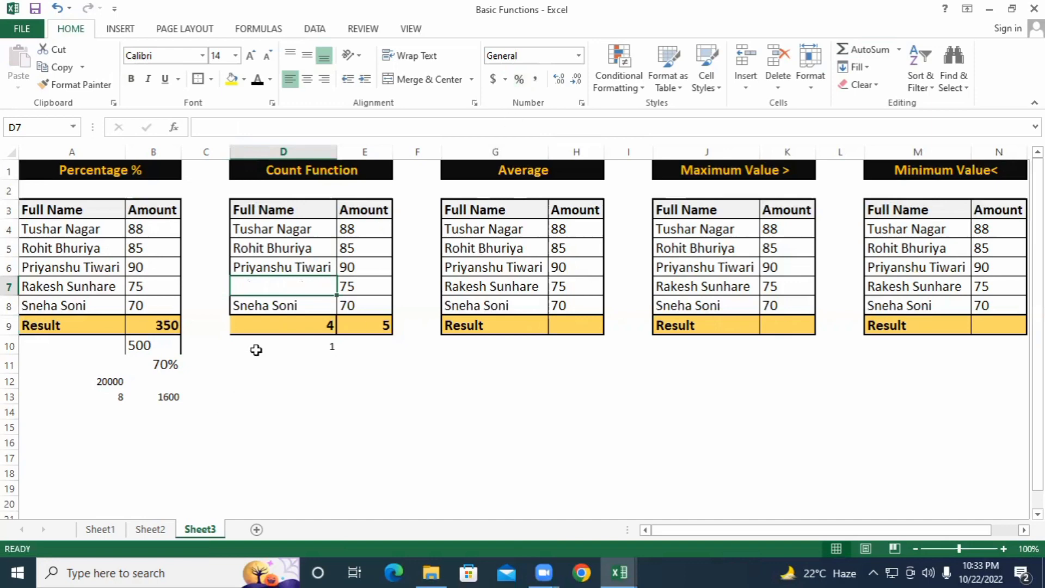
Step: Enlarge the font of cells D10:E15 below the Count Function table to size 16
drag(261, 348, 351, 426)
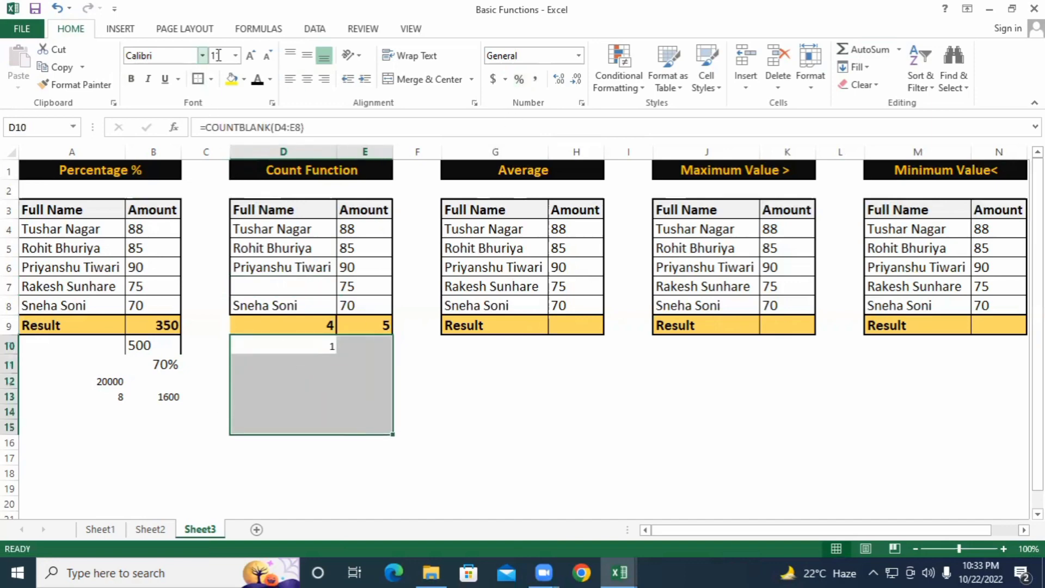
click(251, 56)
click(251, 57)
click(251, 57)
click(305, 353)
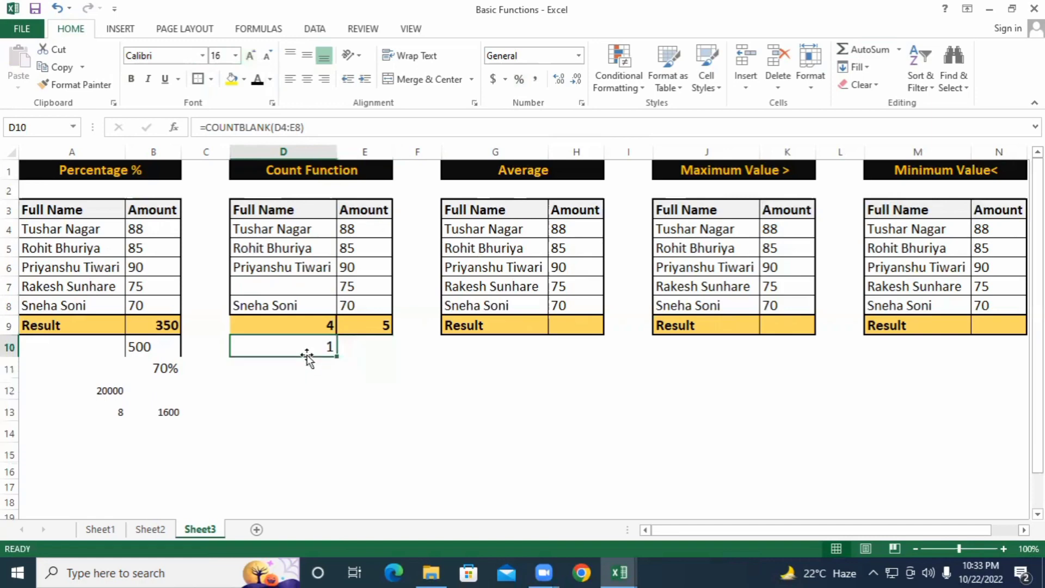
Step: Clear the first amount, in E4, of the Count Function table and check the COUNTBLANK cell D10
click(351, 237)
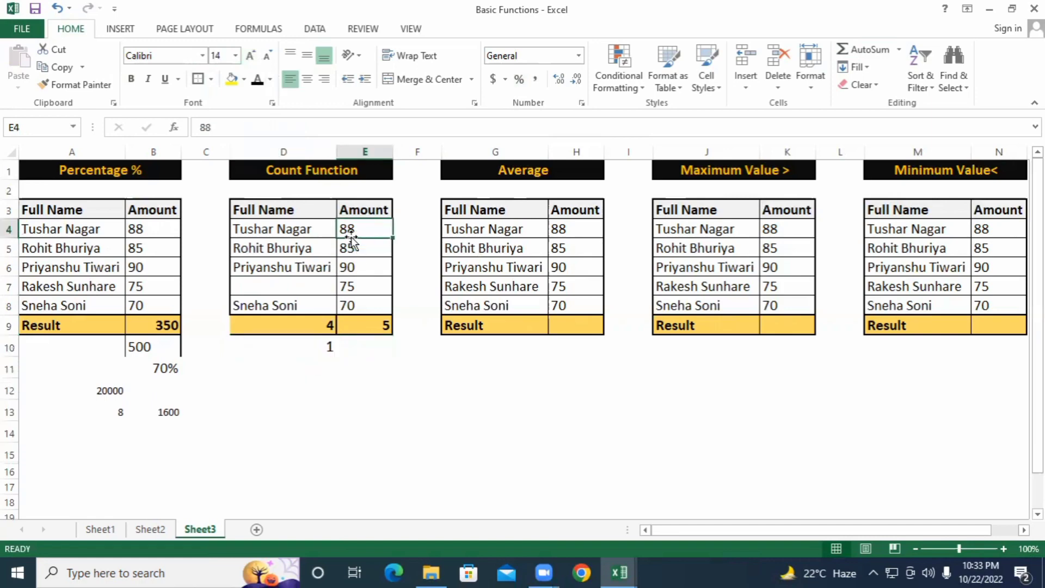
key(Delete)
click(324, 353)
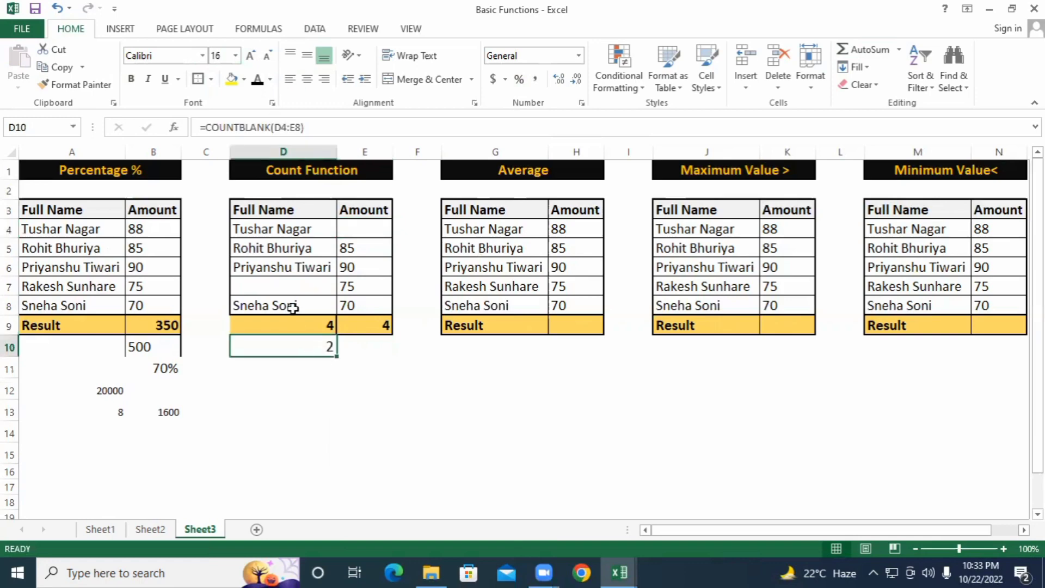
Step: Compare the blank cells D7 and E4 with the COUNTA, COUNT and COUNTBLANK formulas in D9, E9 and D10
click(291, 284)
click(366, 226)
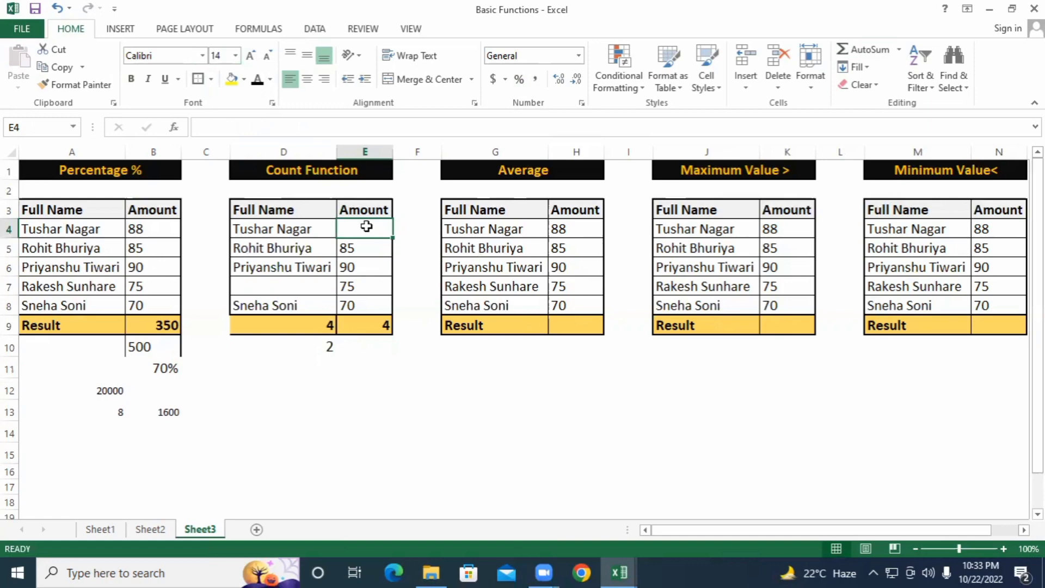
click(373, 326)
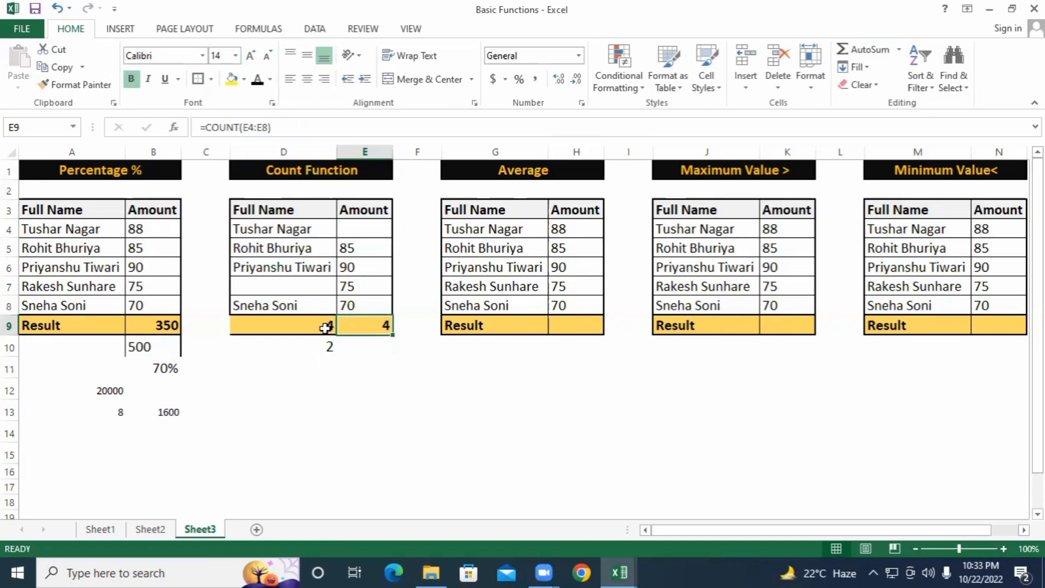
click(329, 326)
click(265, 284)
click(361, 230)
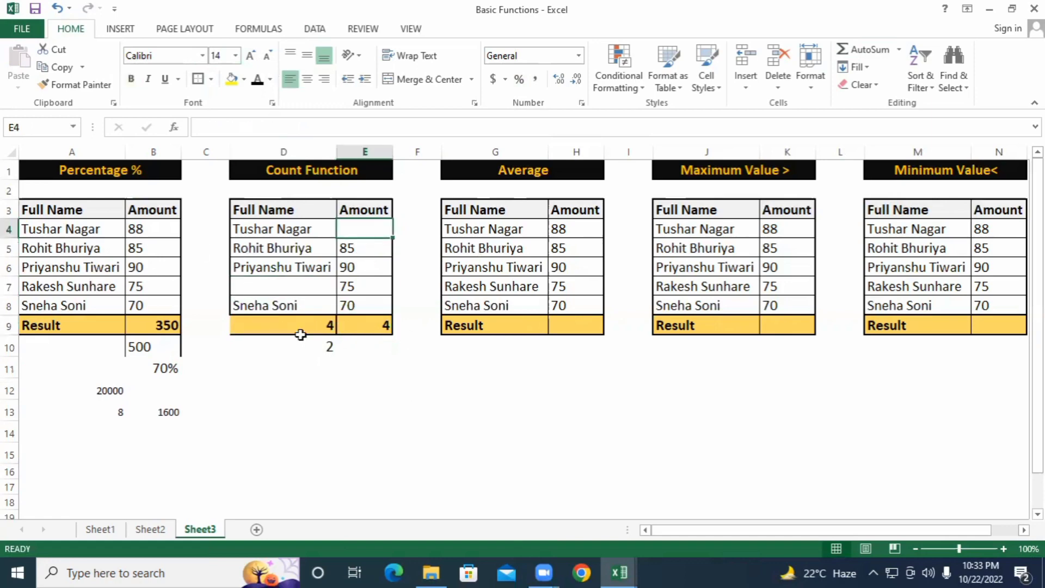
click(316, 331)
click(366, 326)
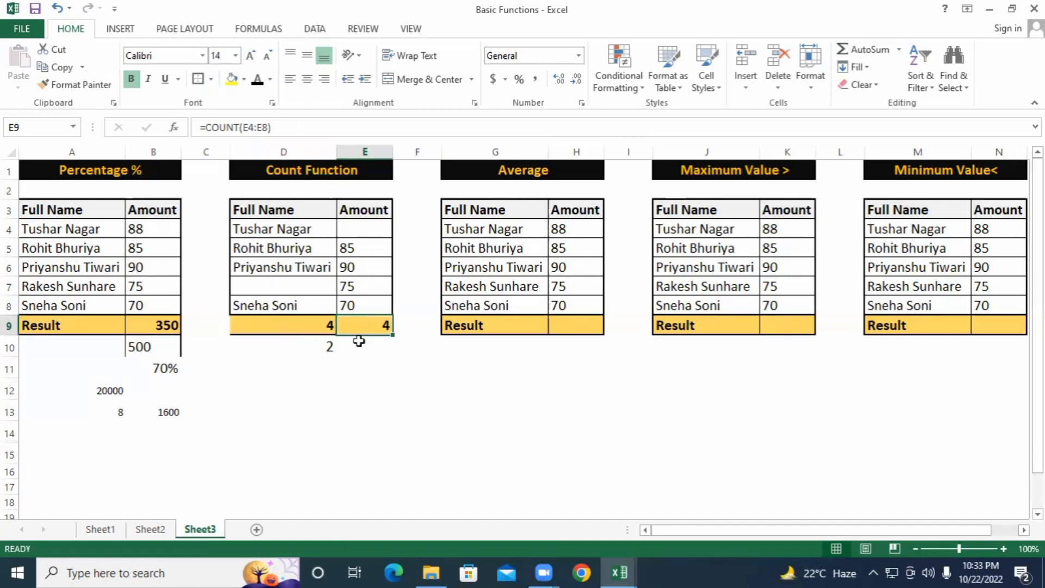
click(317, 345)
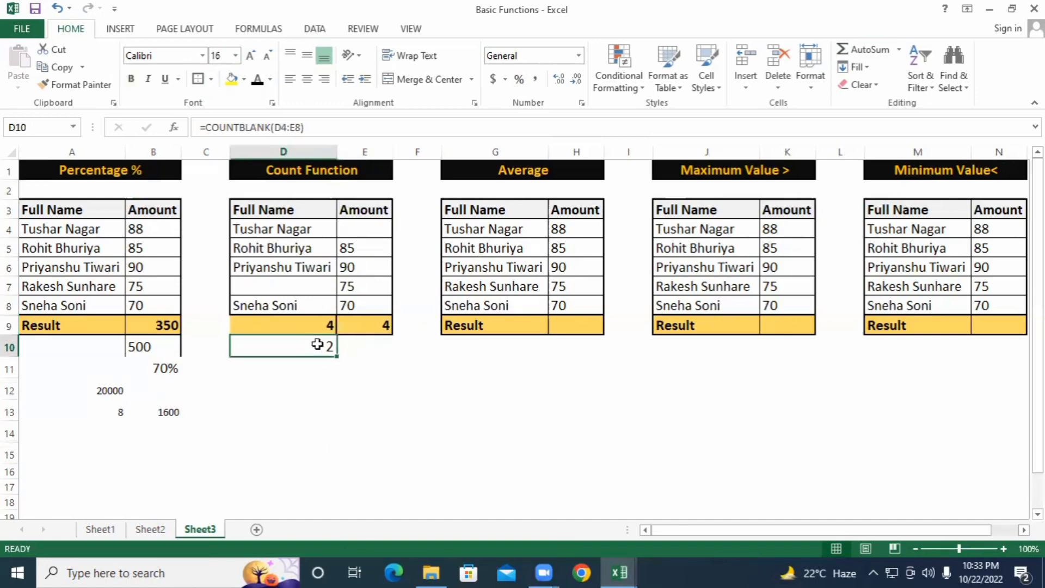
click(364, 327)
click(321, 333)
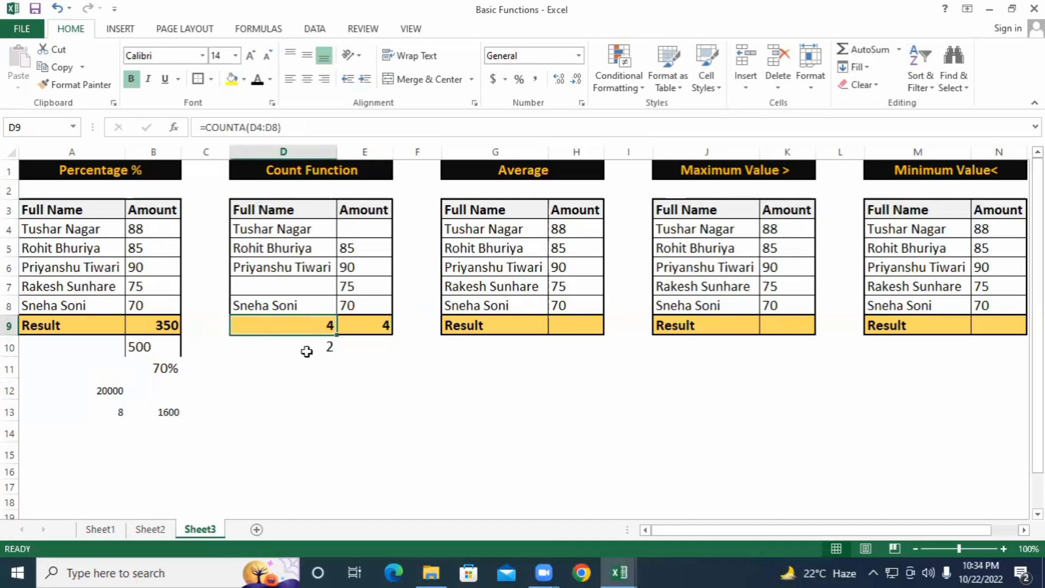
click(306, 348)
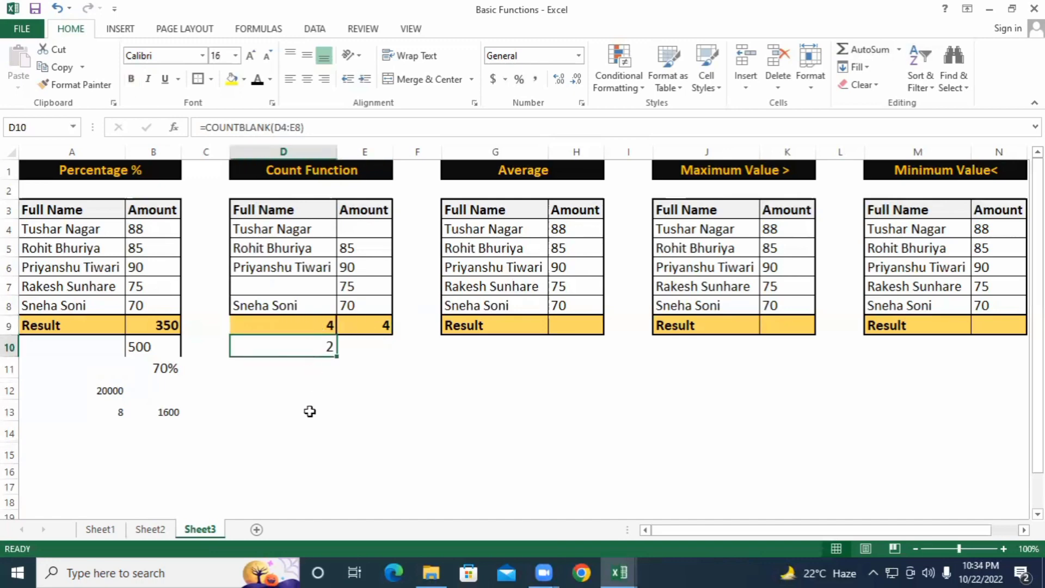
Step: Review the Count, CountA and Count Blank topics in the discussion list on Sheet1, and return to Sheet3
click(103, 530)
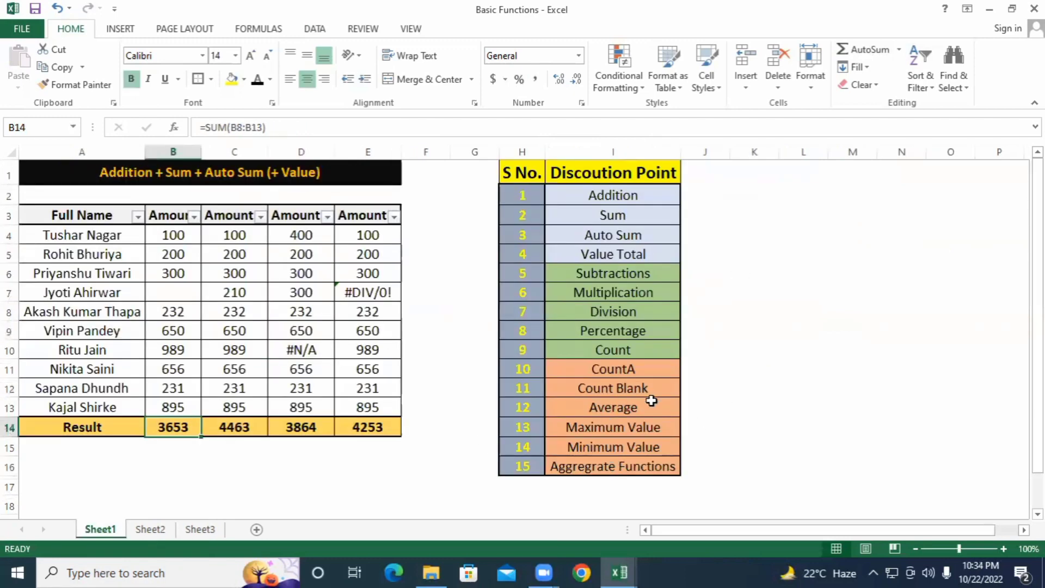
click(614, 348)
drag(614, 346, 613, 387)
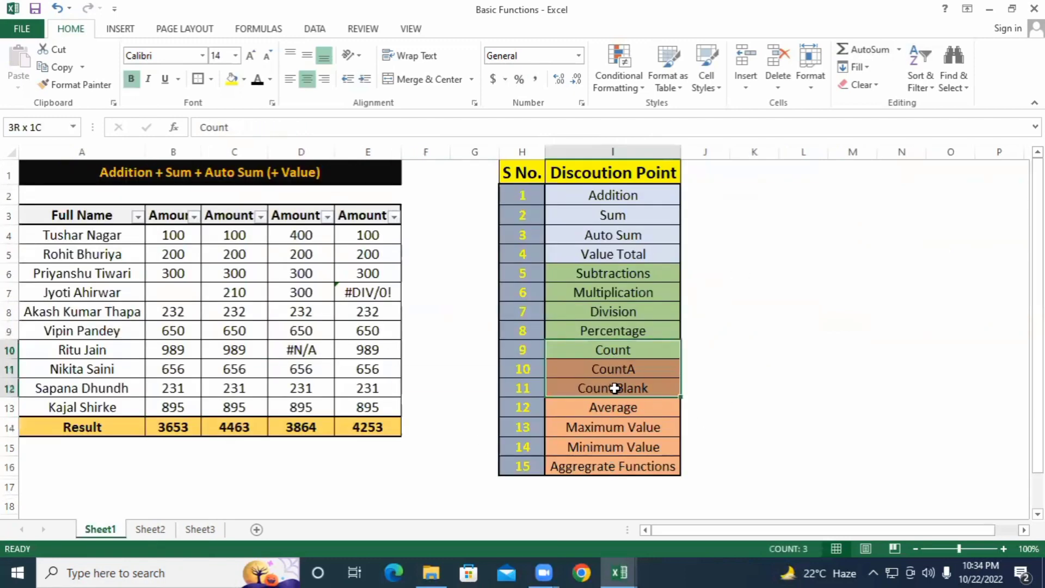
click(209, 530)
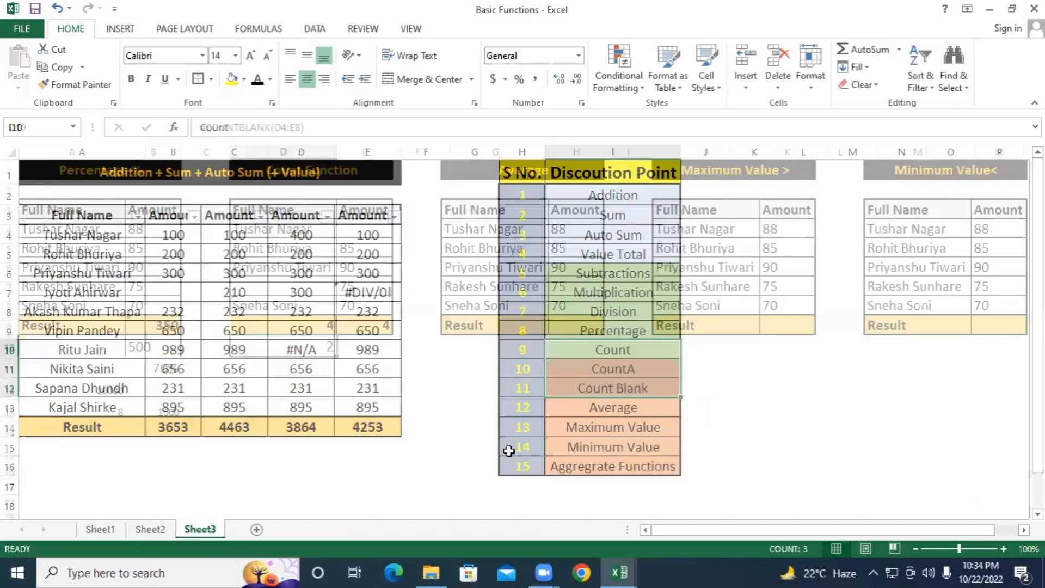
key(Down)
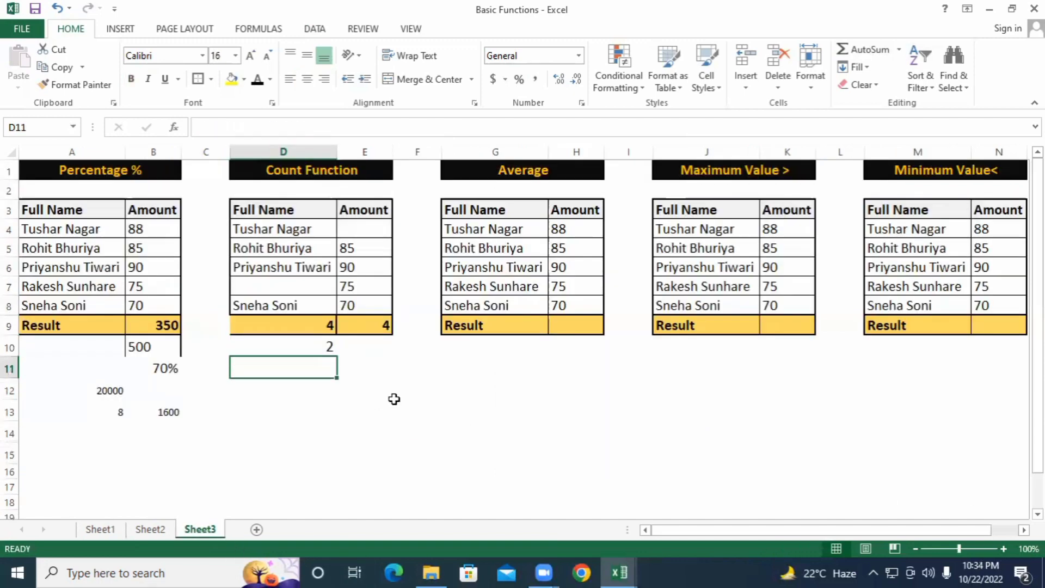
text(=cou)
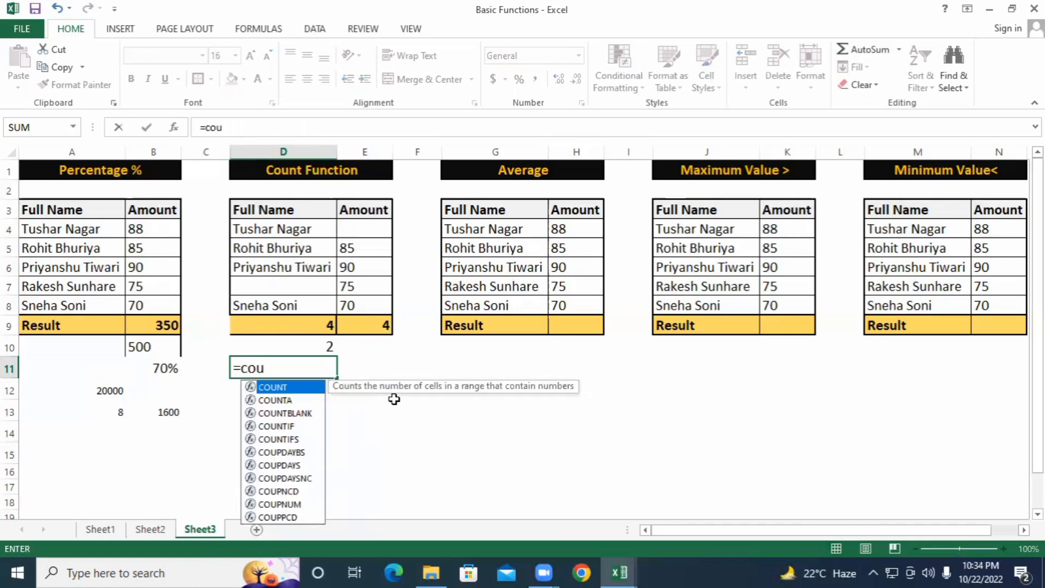
key(Escape)
key(Right)
key(Right)
key(Right)
key(Up)
key(Up)
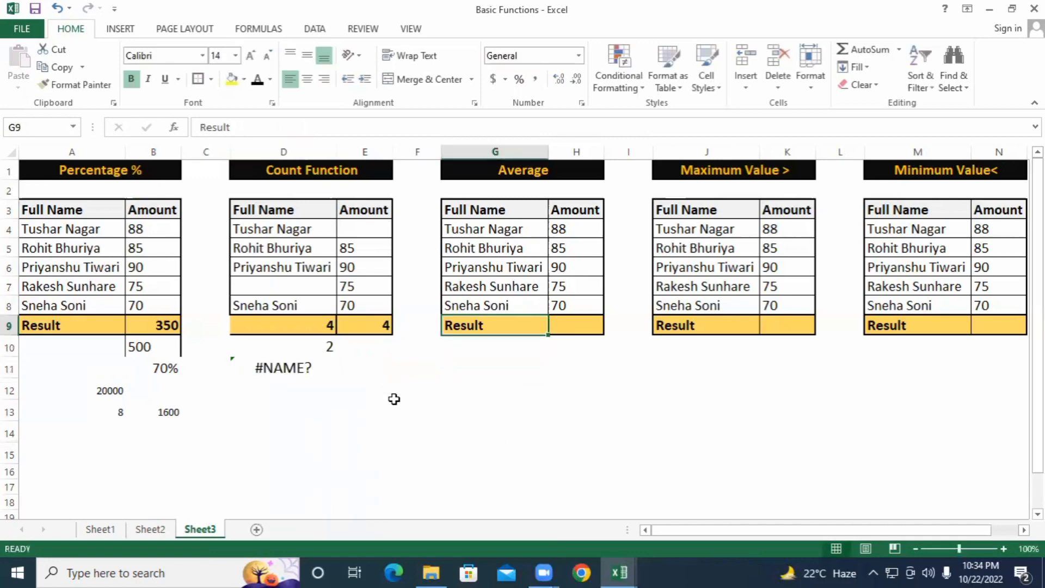
key(Left)
key(Left)
key(Left)
key(Down)
key(Down)
key(Delete)
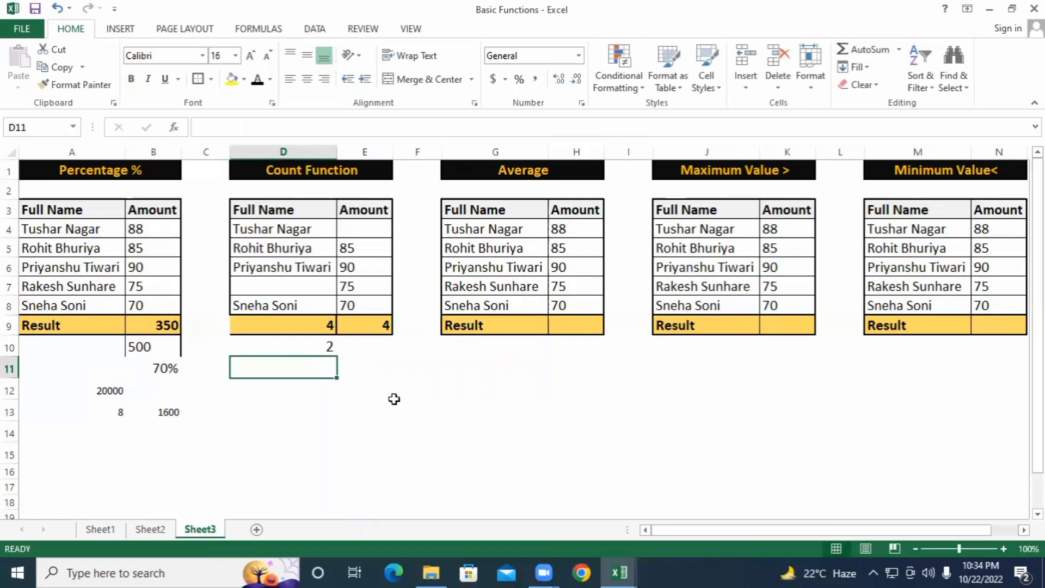
Step: Calculate the average of the amounts in the Average table in H9 with =AVERAGE(H4:H8)
key(Right)
key(Right)
key(Right)
key(Right)
key(Up)
key(Up)
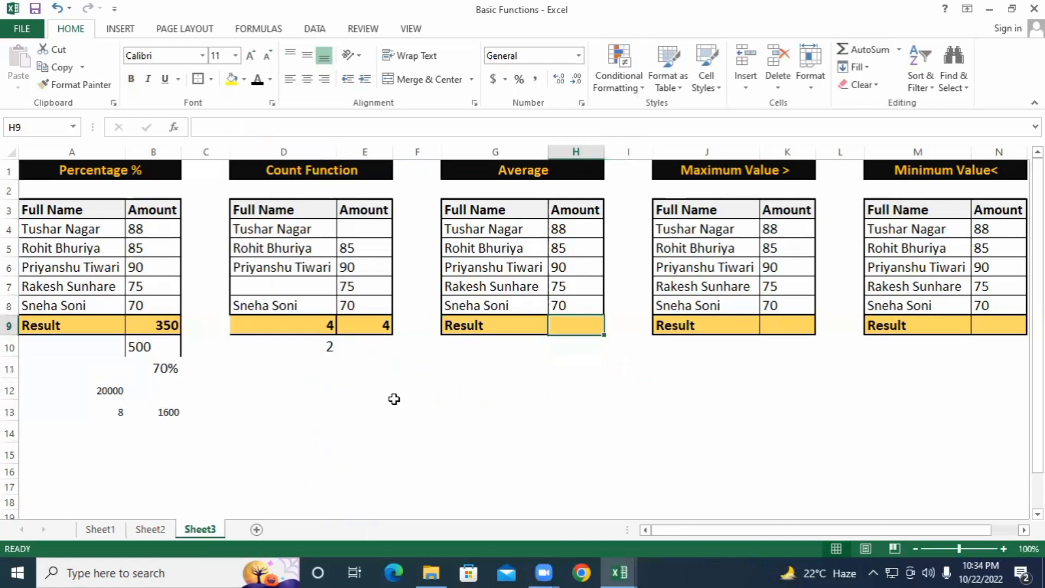
text(=)
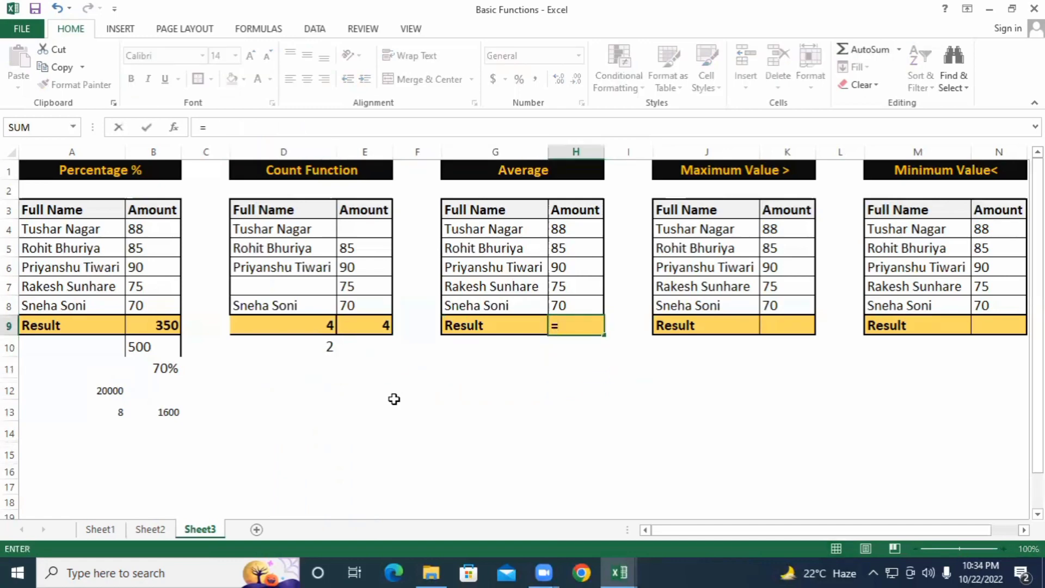
text(ave)
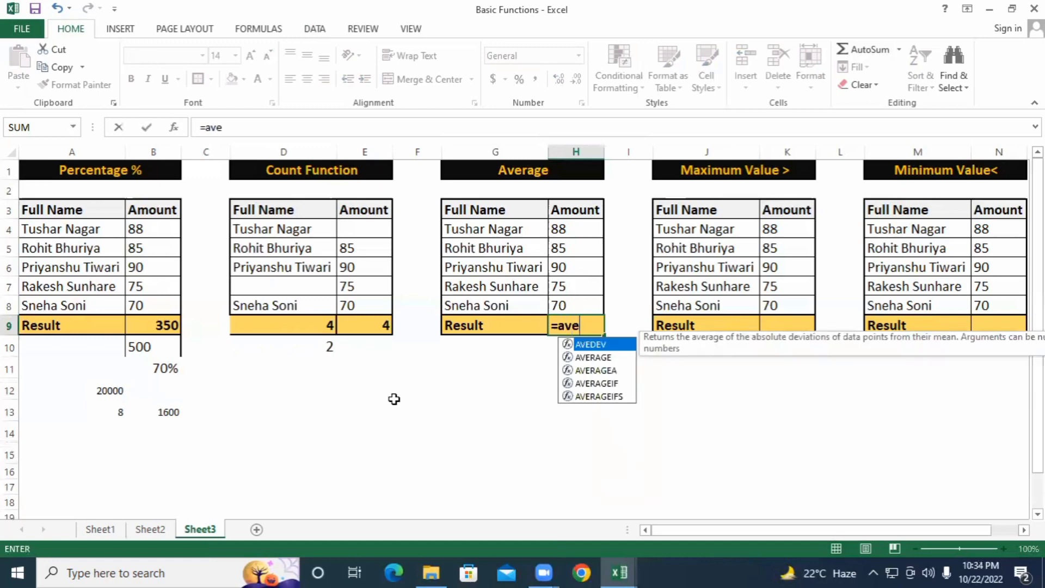
key(Down)
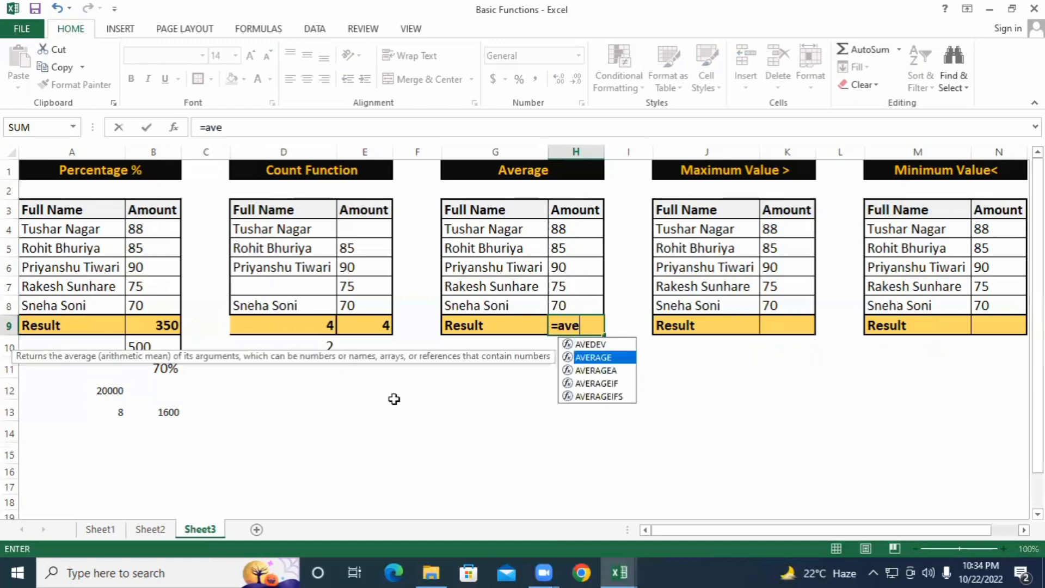
key(Tab)
key(Up)
key(shift+Up)
key(shift+Up)
key(shift+Up)
key(shift+Up)
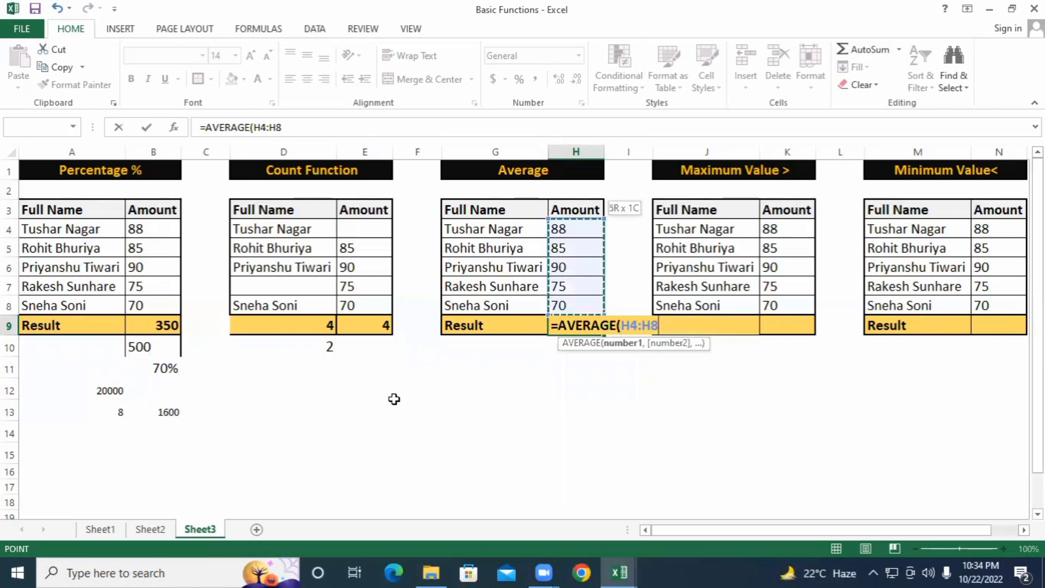
text())
key(Return)
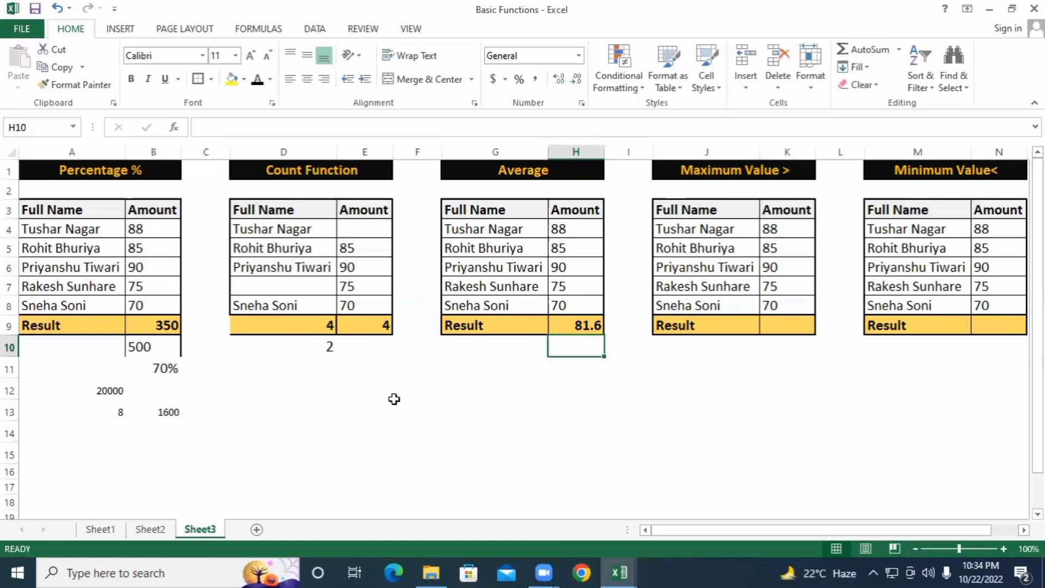
Step: Find the largest amount in the Maximum Value table in K9 with =MAX(K4:K8)
key(Right)
key(Right)
key(Right)
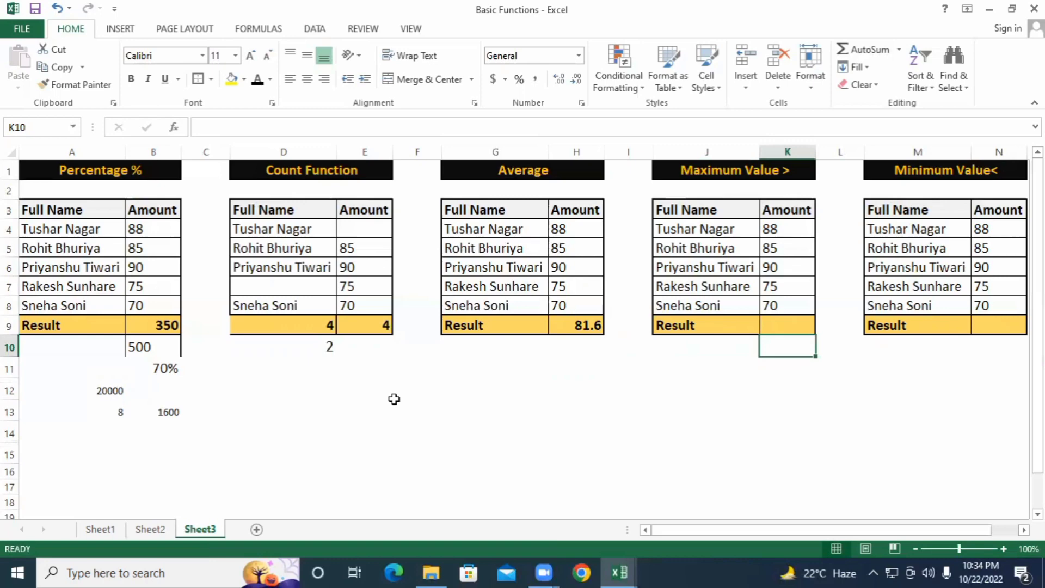
key(Up)
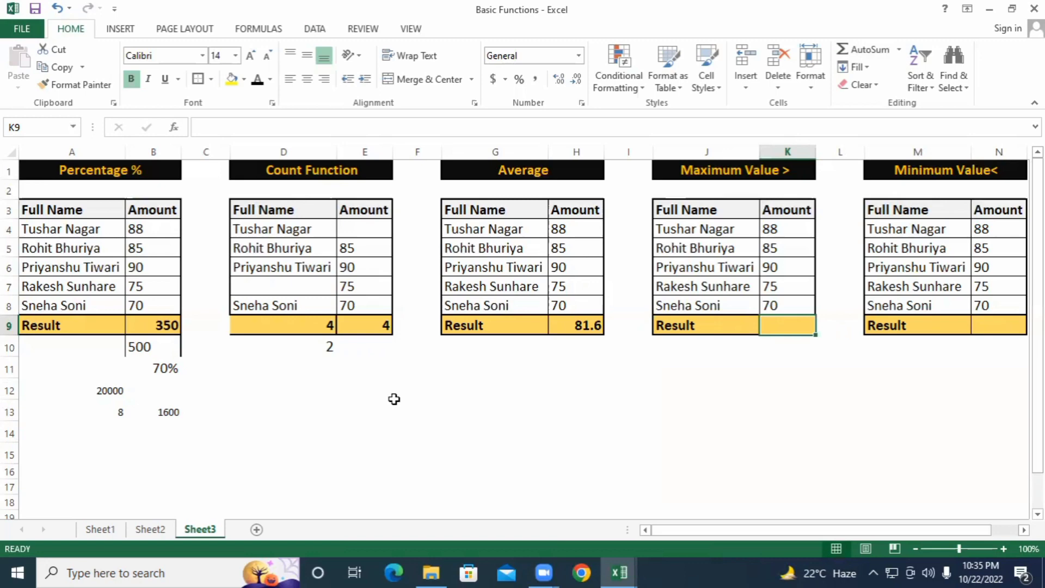
text(=)
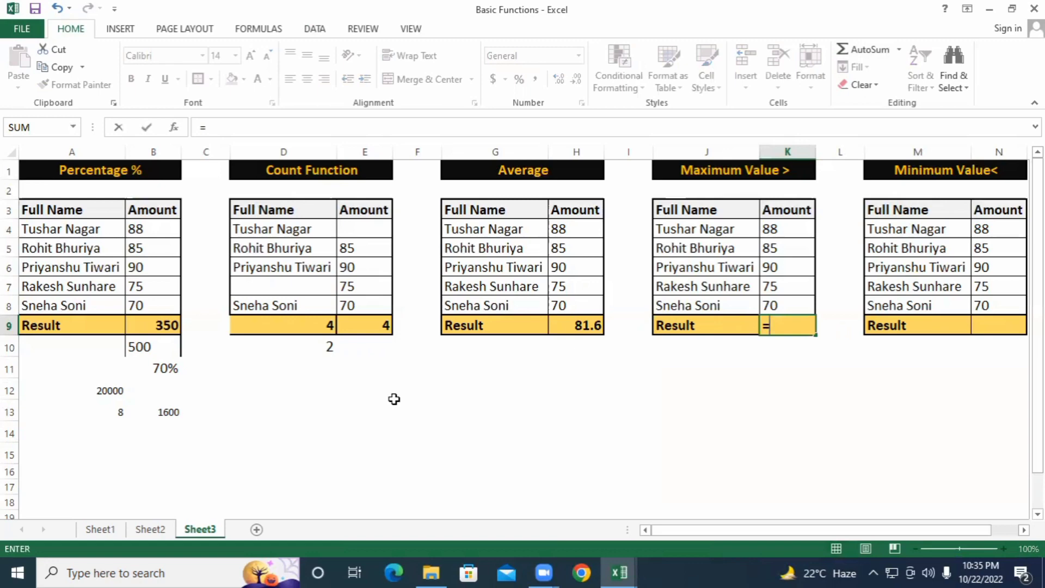
text(ma)
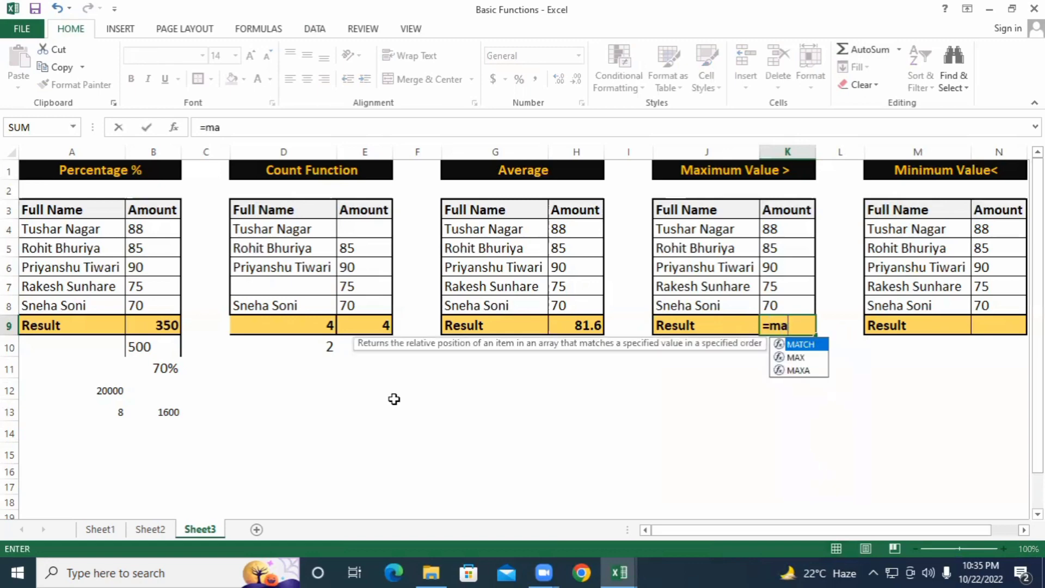
key(Down)
key(Tab)
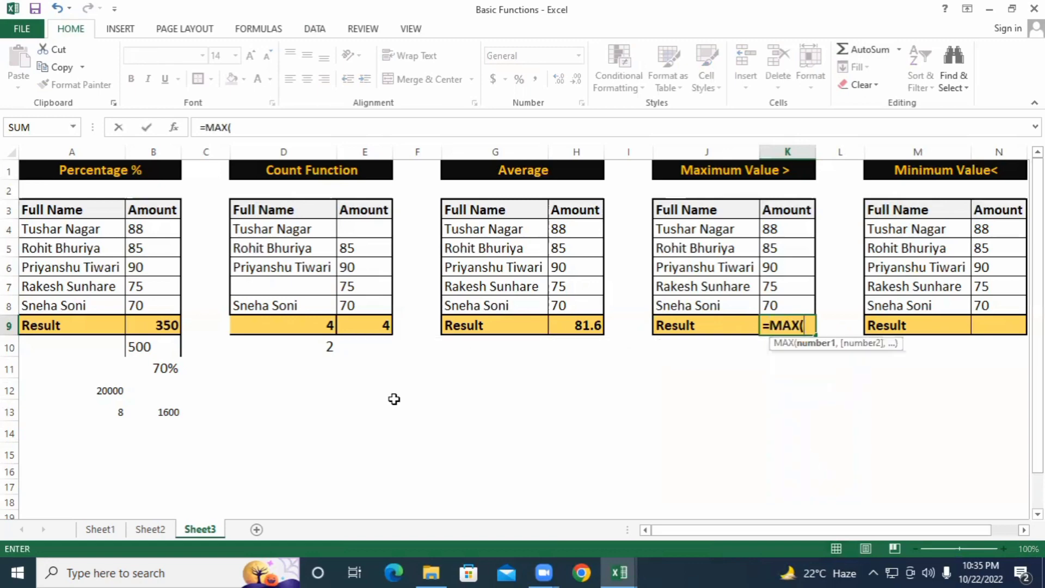
key(Up)
key(shift+Up)
key(shift+Up)
key(shift+Up)
key(shift+Up)
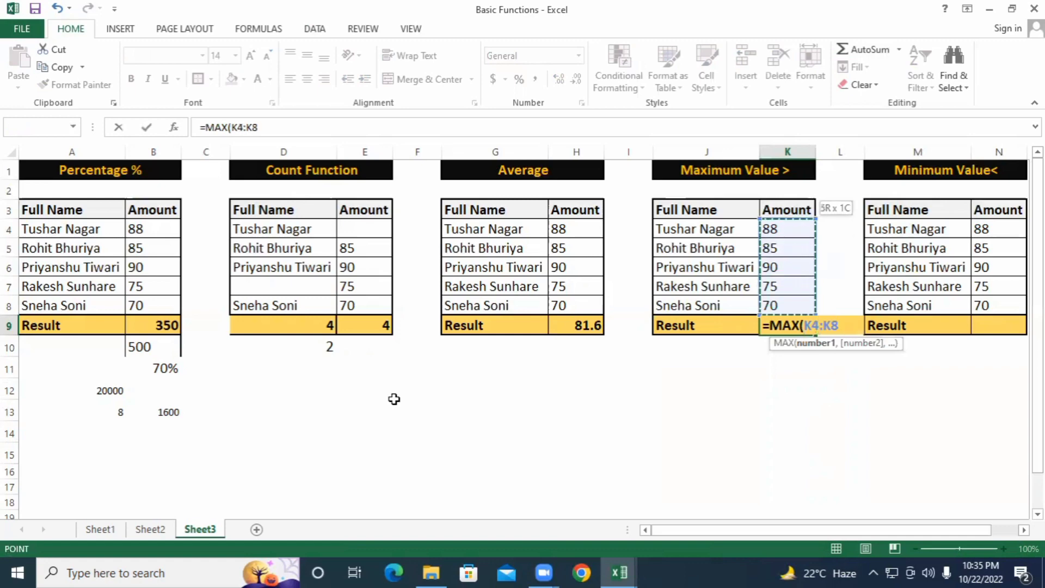
key(Return)
key(Up)
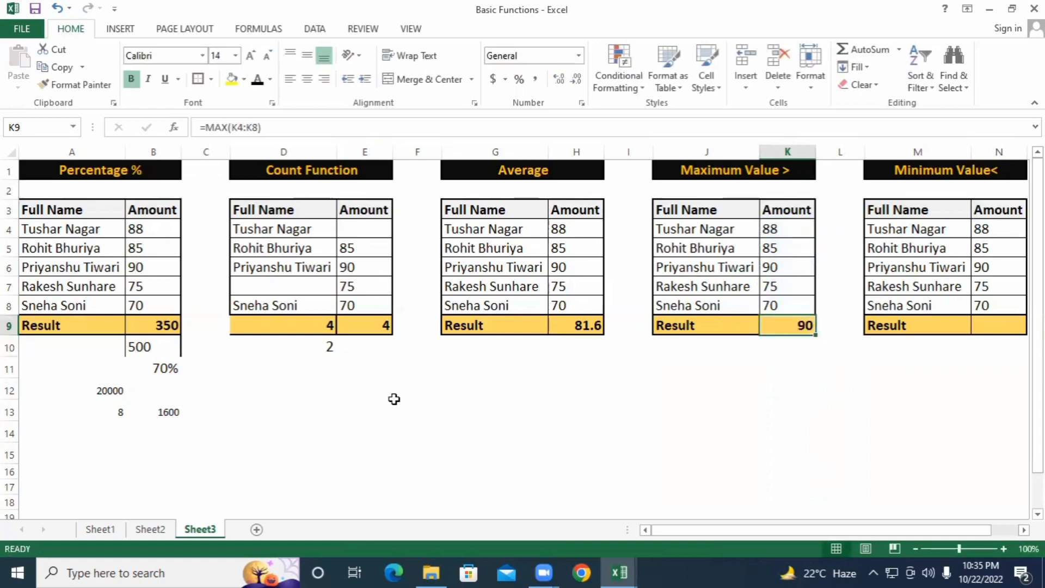
Step: Change the second amount, in K5, of the Maximum Value table to 100 to test the MAX formula
key(Up)
key(Up)
key(Up)
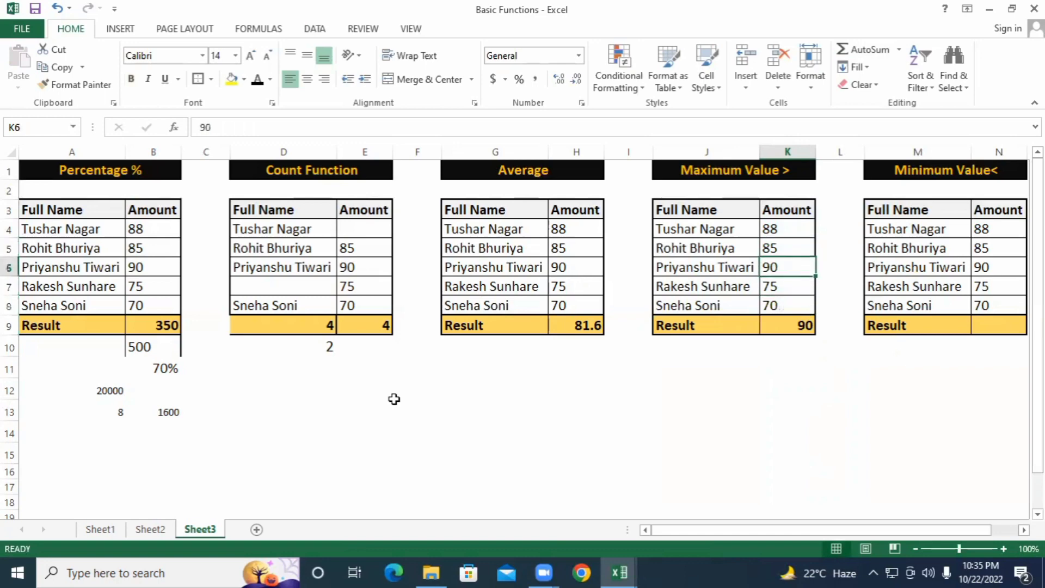
key(Up)
text(100)
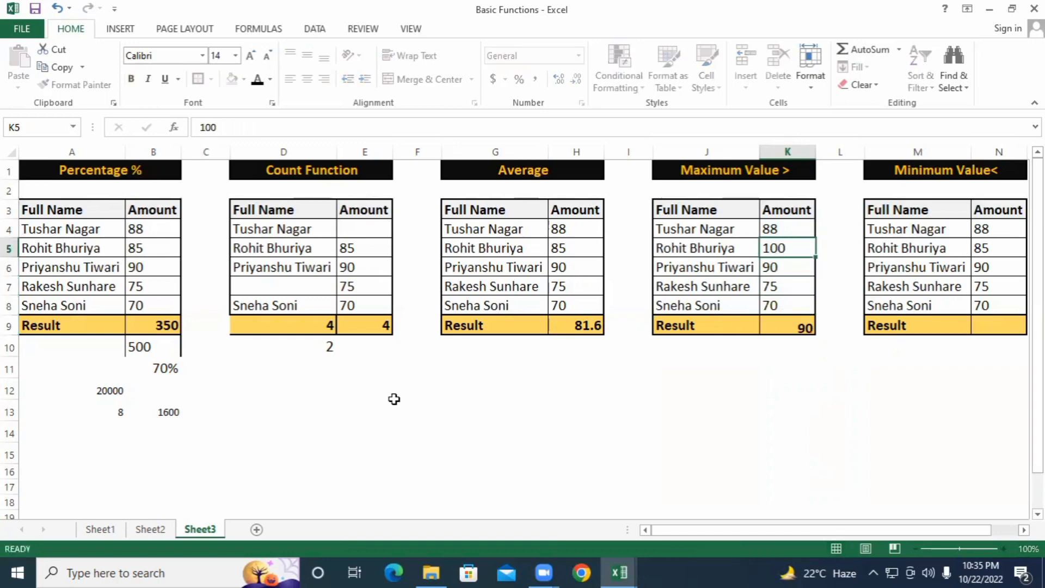
key(Return)
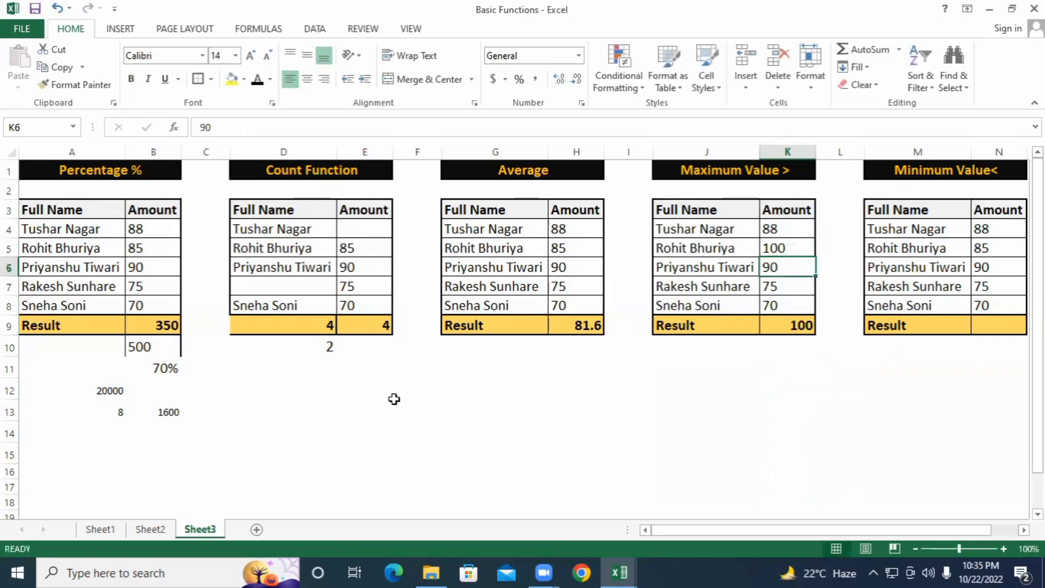
Step: Find the smallest amount in the Minimum Value table in N9 with =MIN(N4:N8)
key(Right)
key(Right)
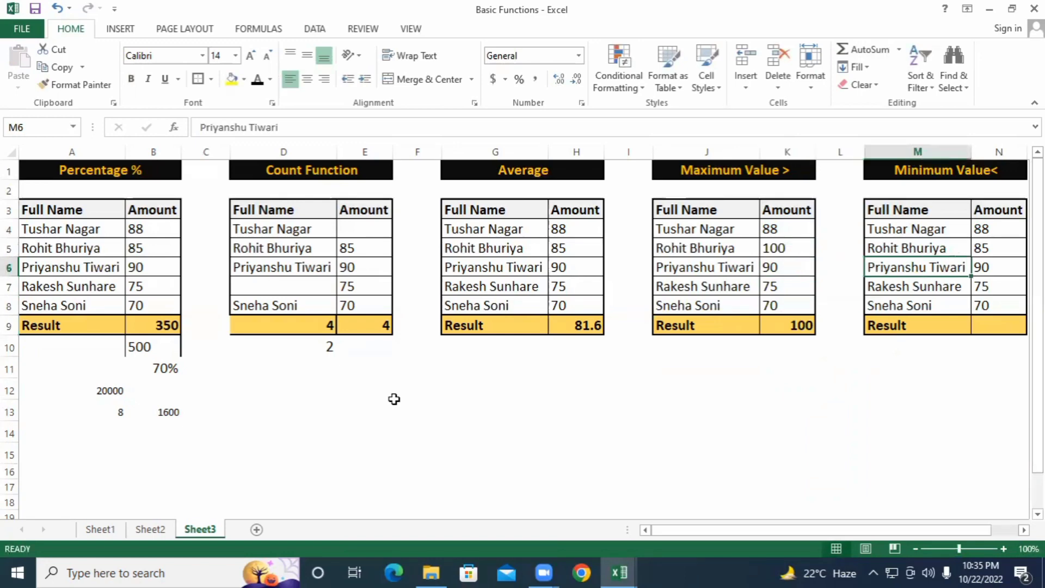
key(Right)
key(Left)
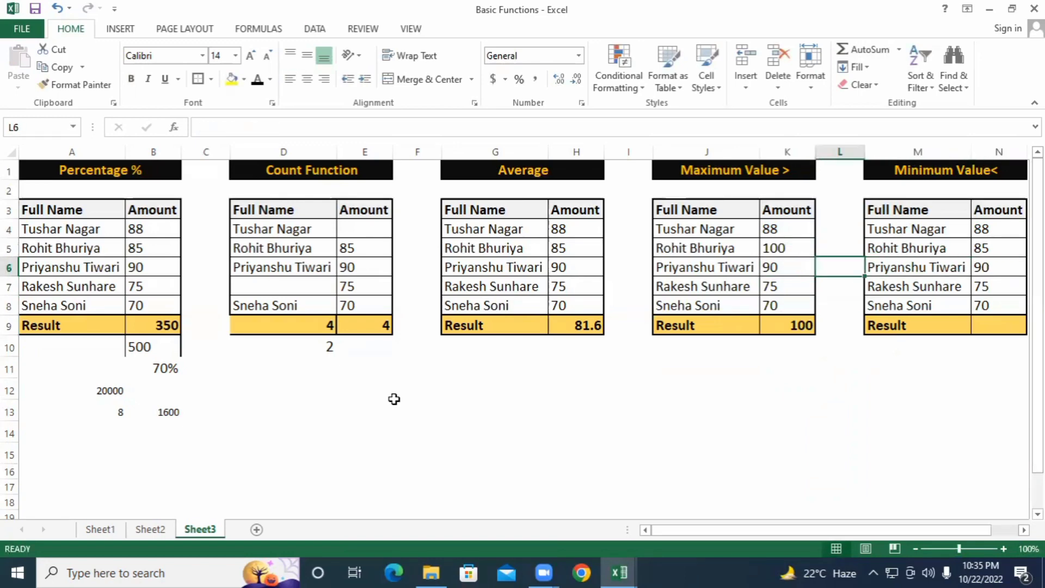
key(Down)
key(Down)
key(Right)
key(Down)
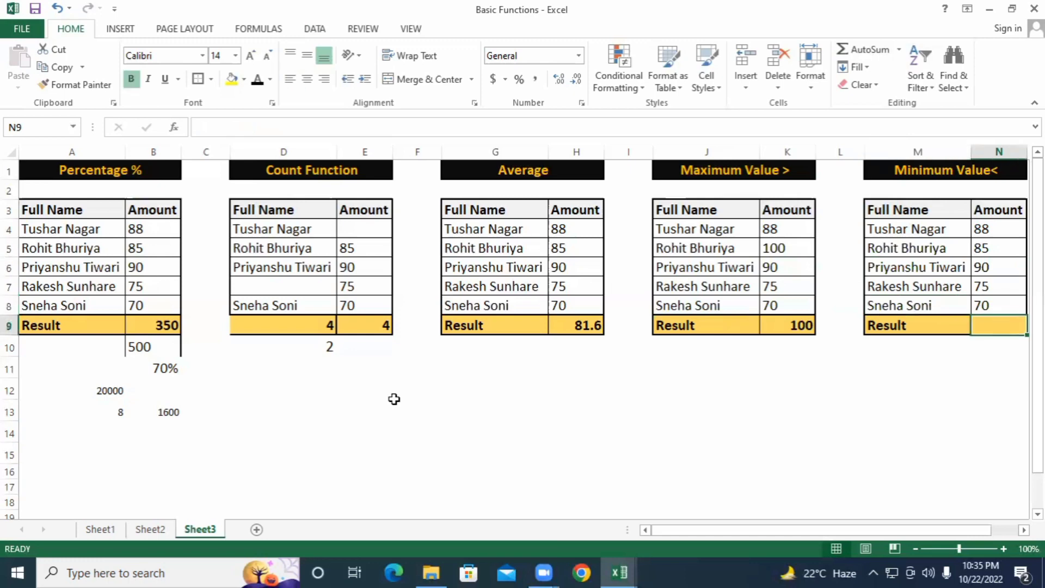
text(=)
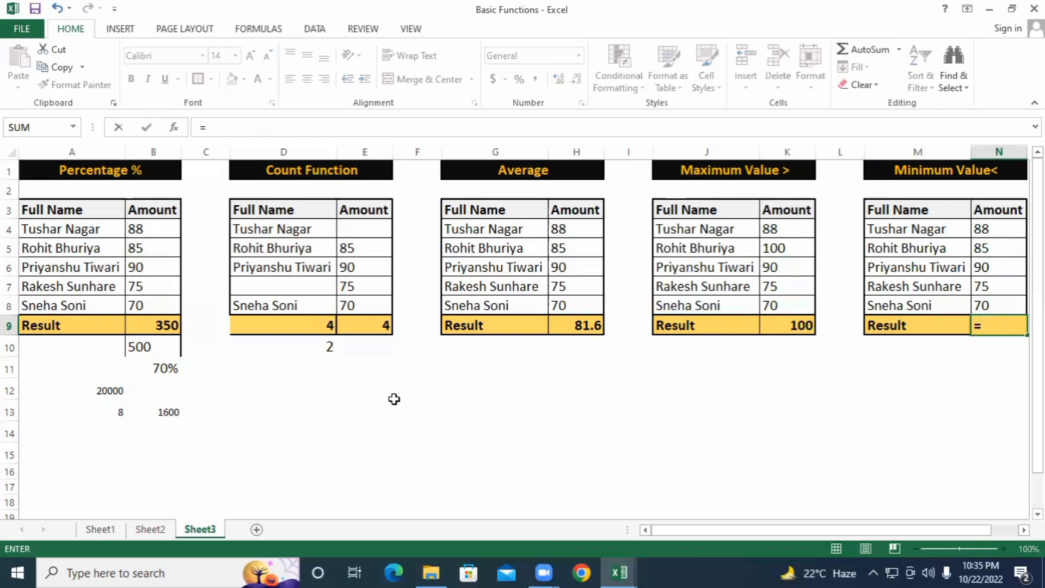
text(min)
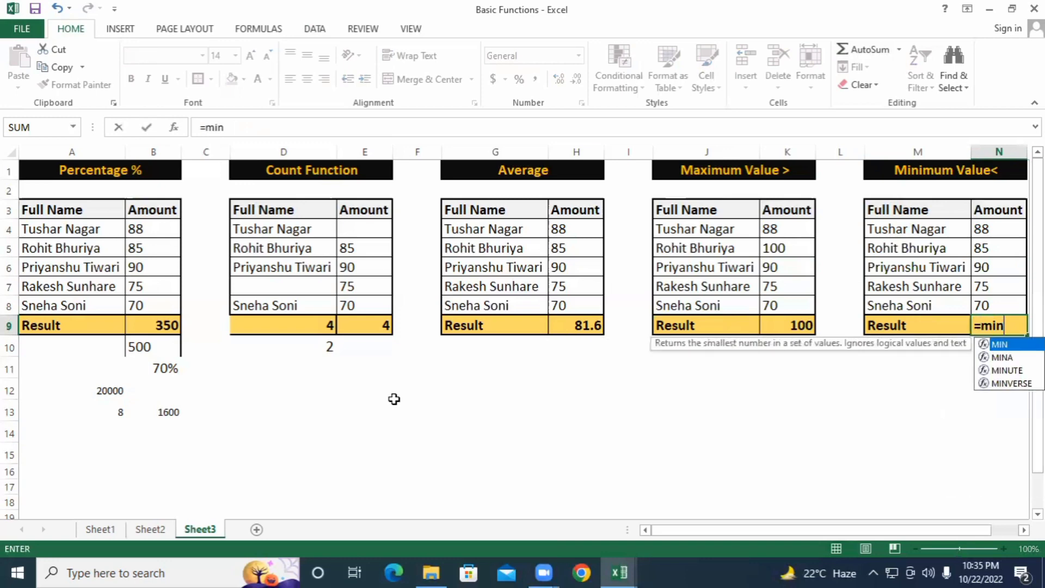
key(Tab)
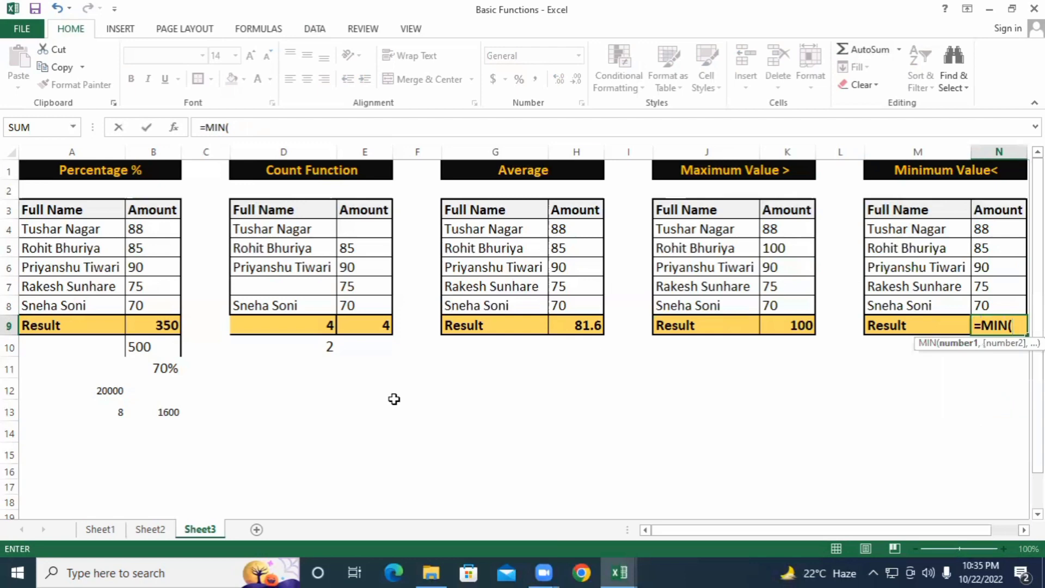
key(Up)
key(shift+Up)
key(shift+Up)
key(shift+Up)
key(shift+Up)
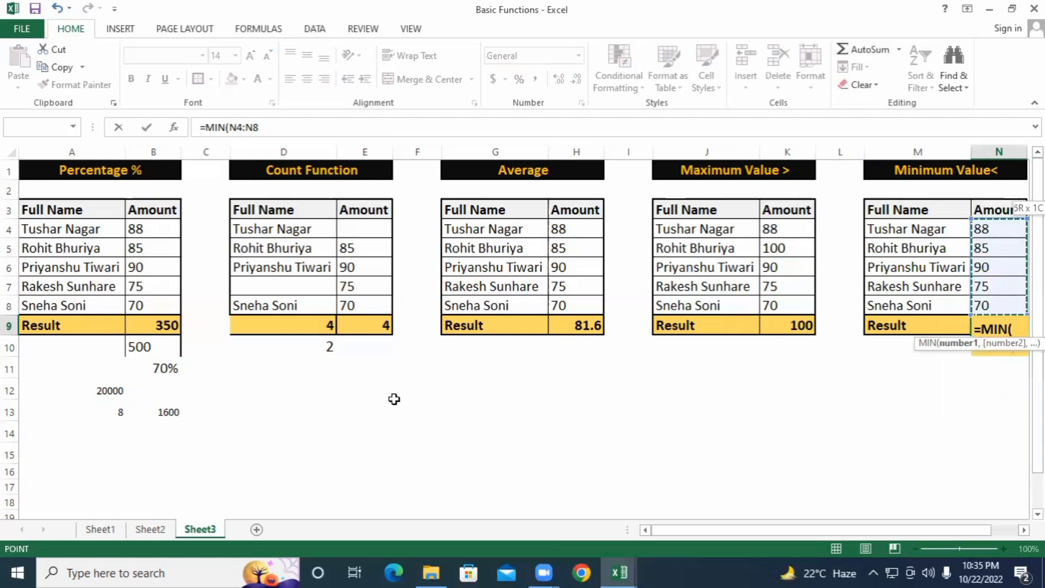
text())
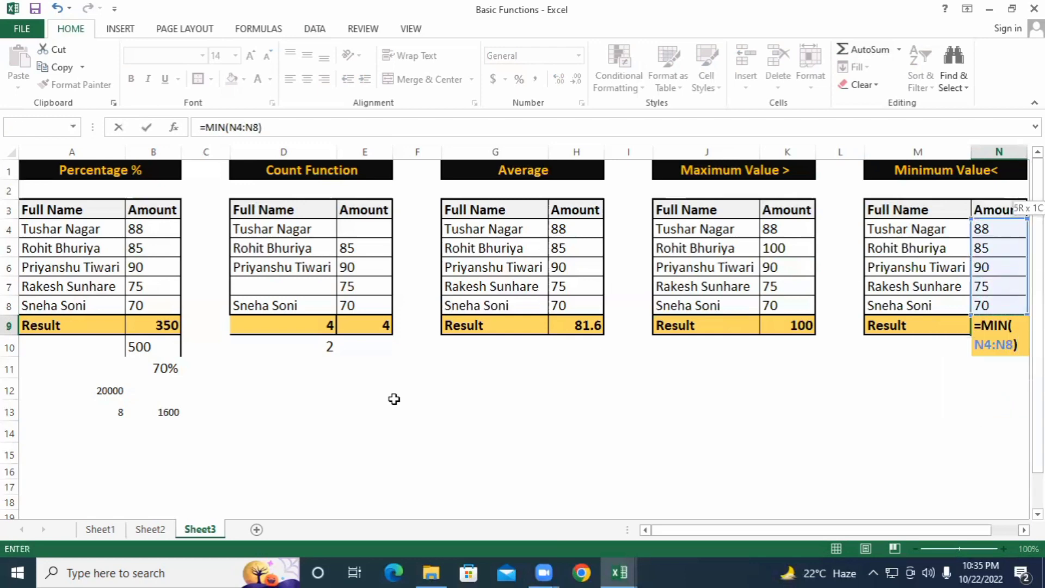
key(Return)
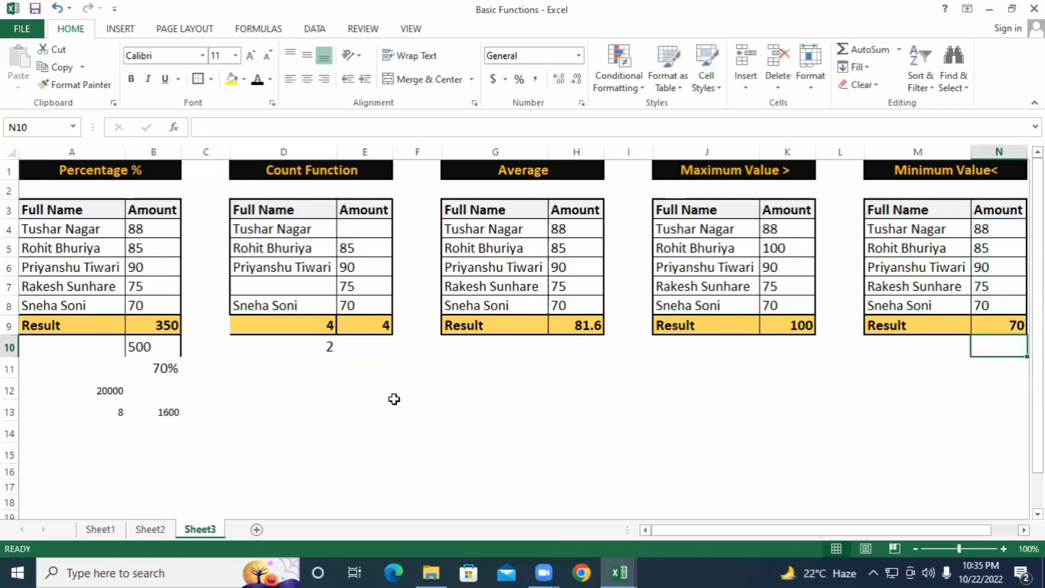
Step: Change the last amount, in N8, of the Minimum Value table to 0 to test the MIN formula
key(Up)
key(Up)
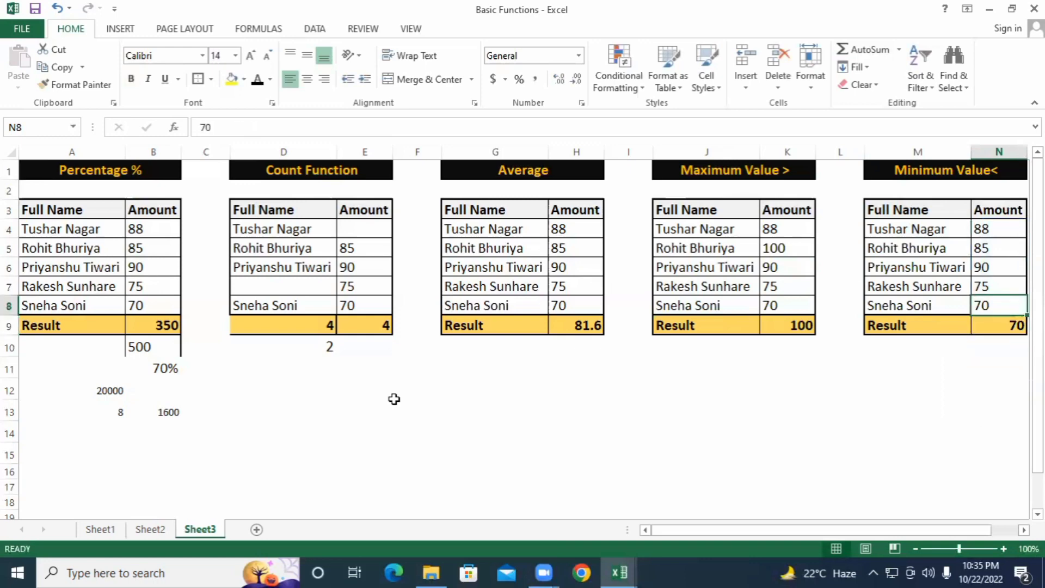
text(0)
key(Return)
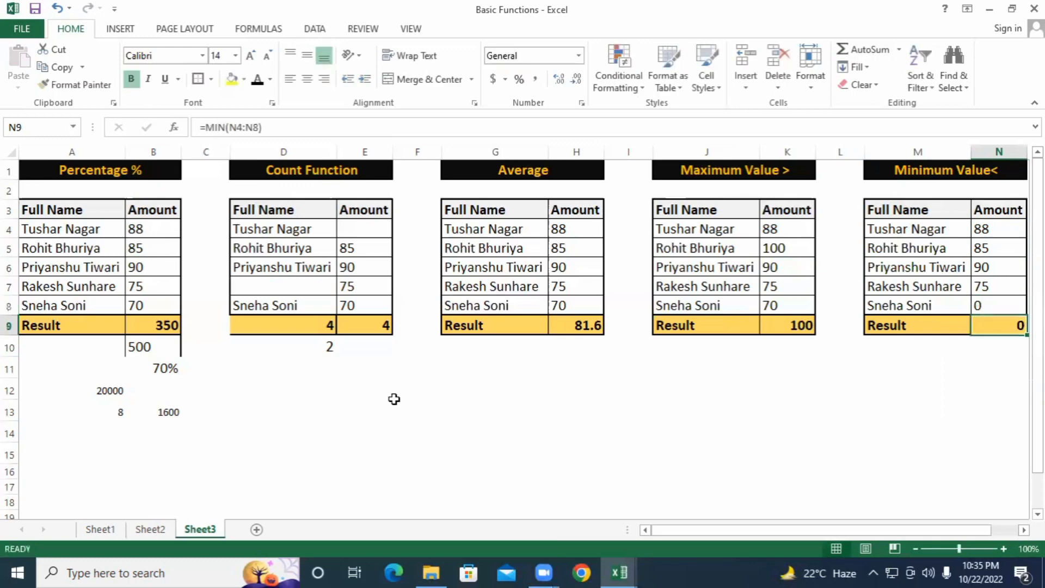